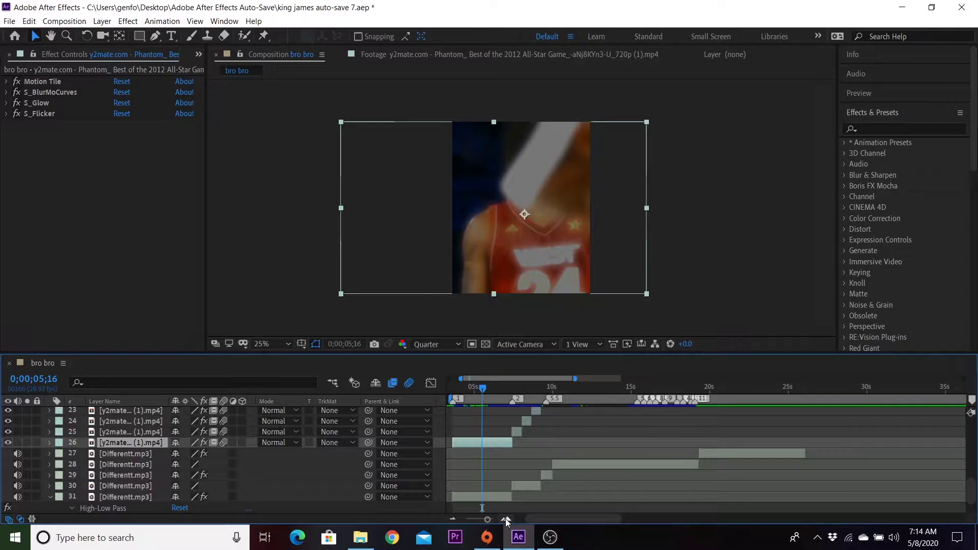
Select the layer 25 clip at frame 0;00;07;20 and collapse its Motion Tile settings
drag(503, 389, 517, 389)
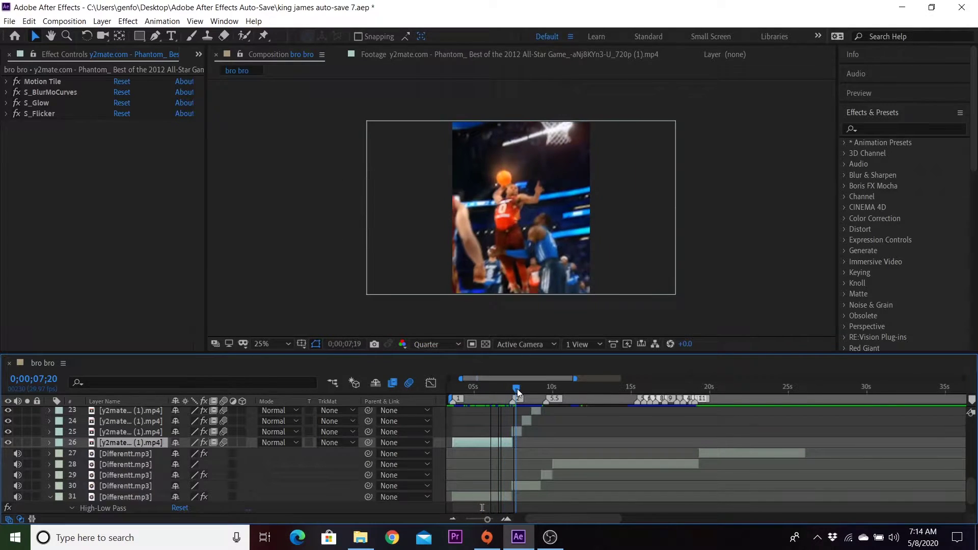
key(ctrl+Up)
key(equal)
key(equal)
key(equal)
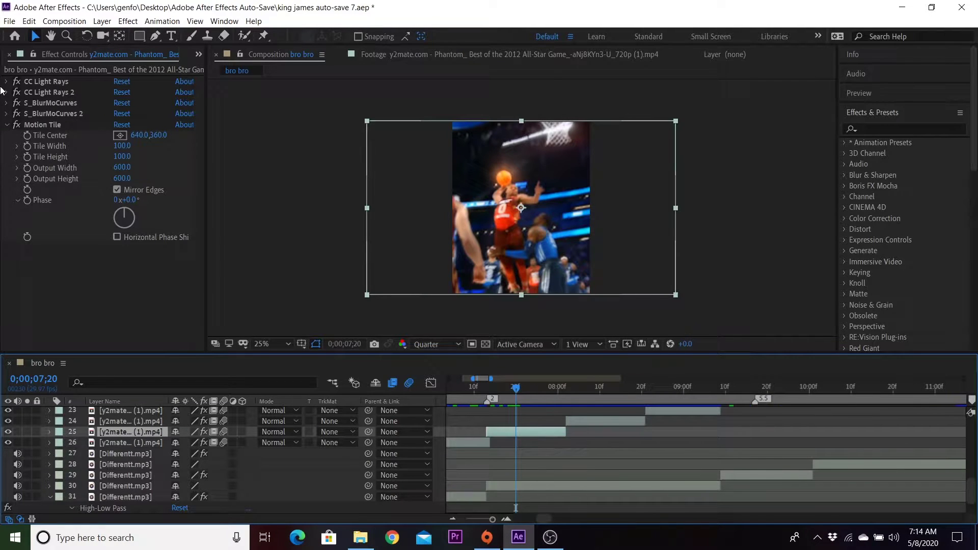
click(7, 125)
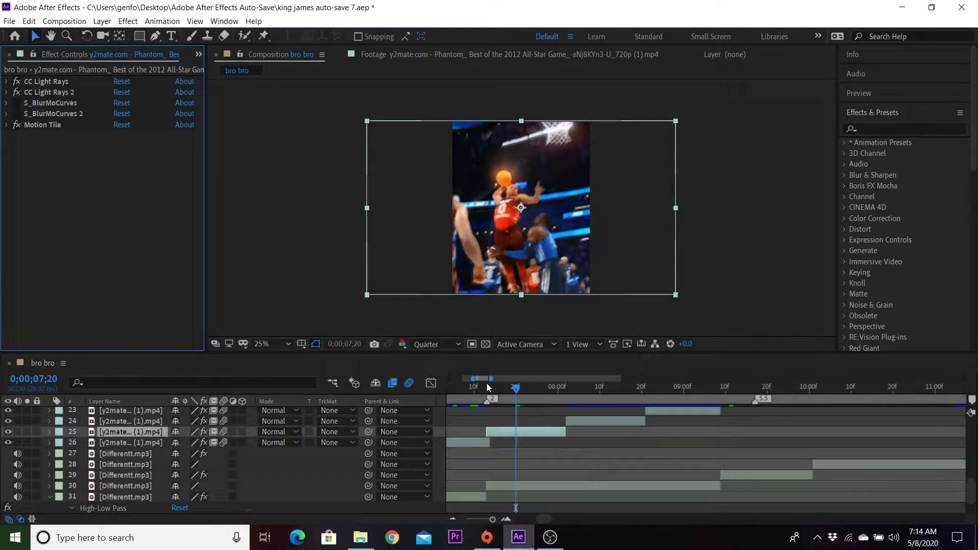
drag(487, 387, 515, 387)
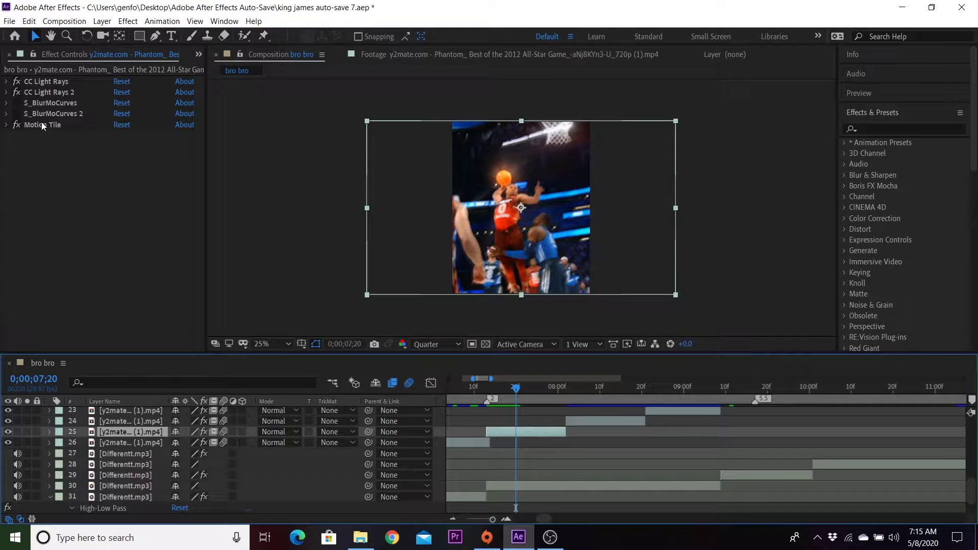
Disable, then delete, the CC Light Rays and CC Light Rays 2 effects
click(64, 80)
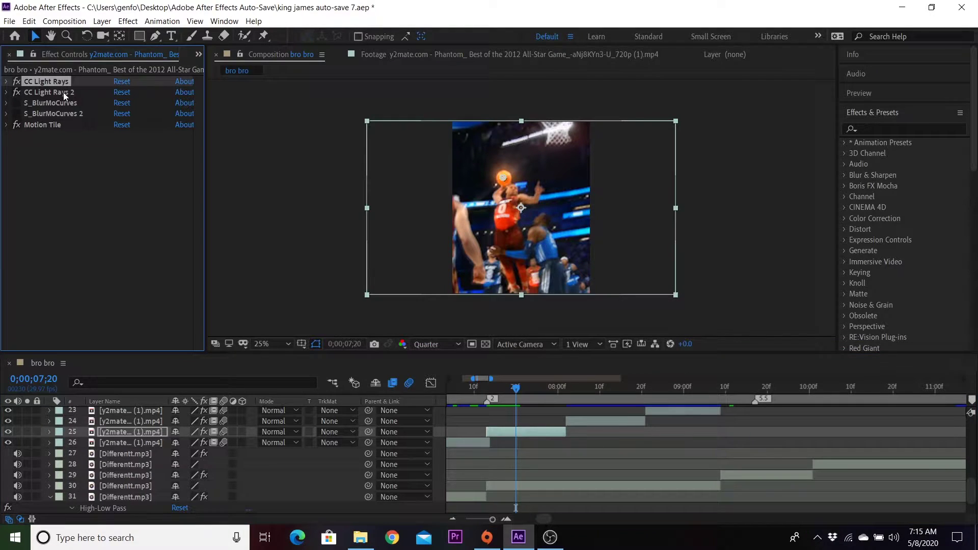
click(15, 81)
click(17, 92)
key(Delete)
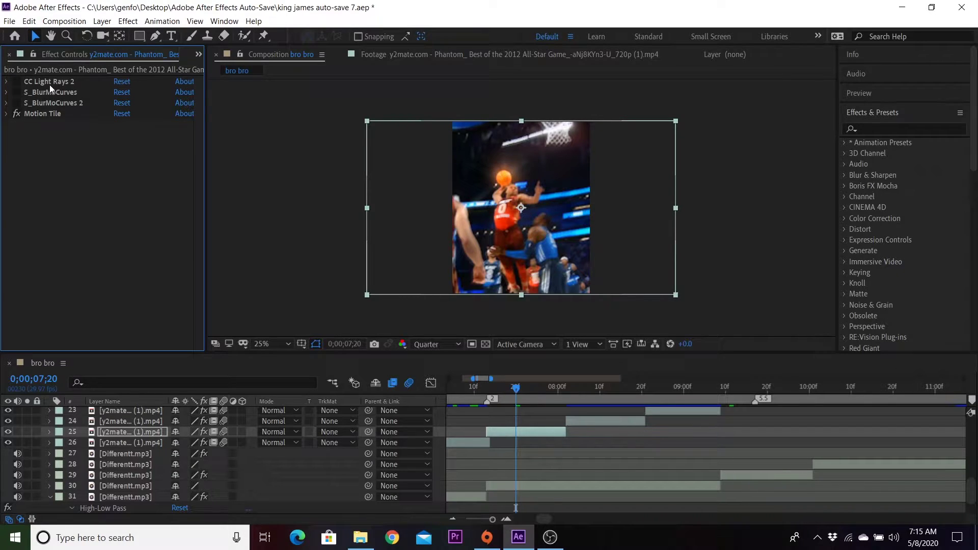
key(Delete)
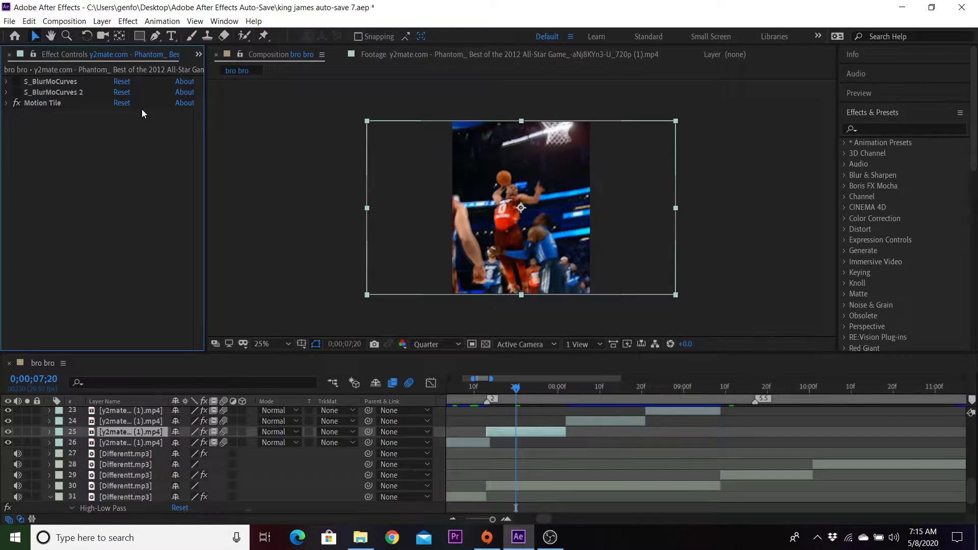
Search 'cc light' and apply CC Light Rays to the layer 25 clip
right_click(275, 94)
click(889, 128)
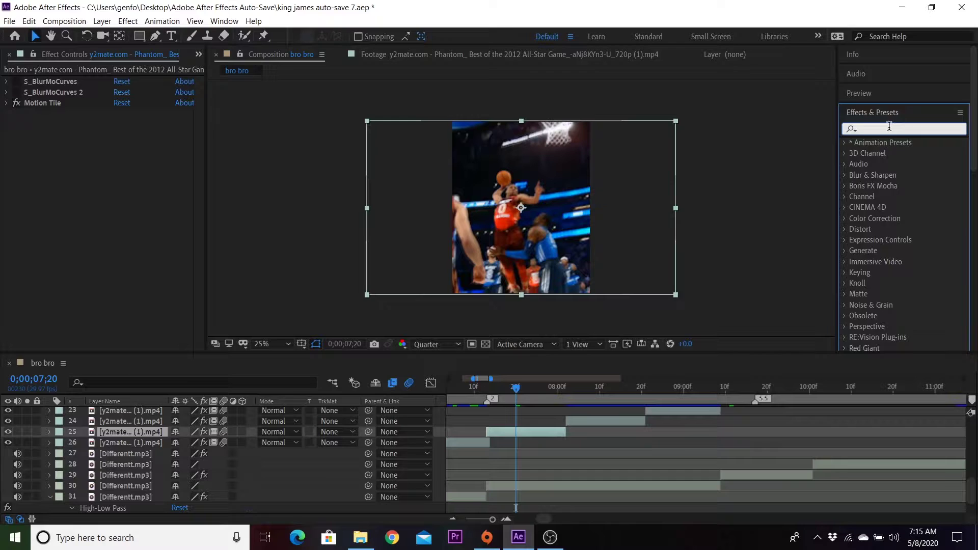
text(cc light)
click(894, 164)
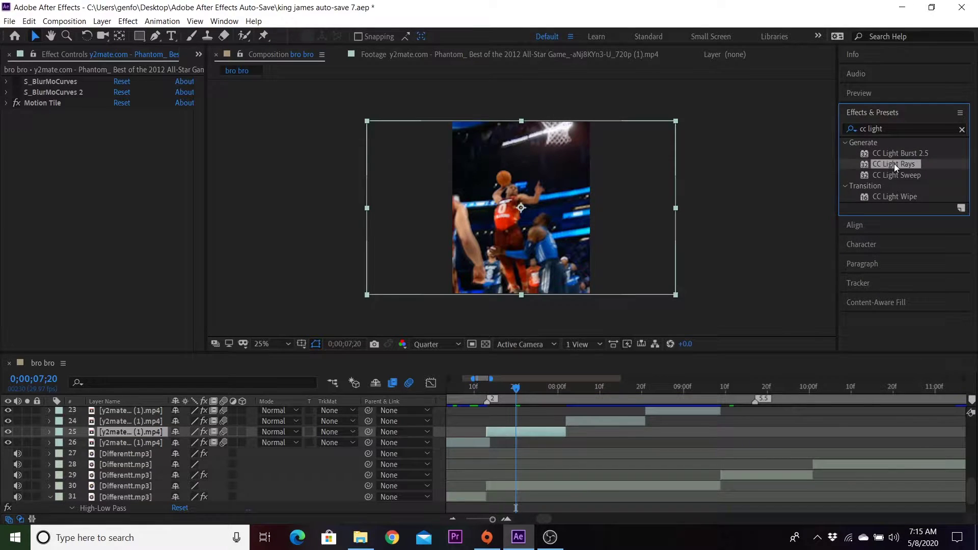
drag(894, 163, 538, 432)
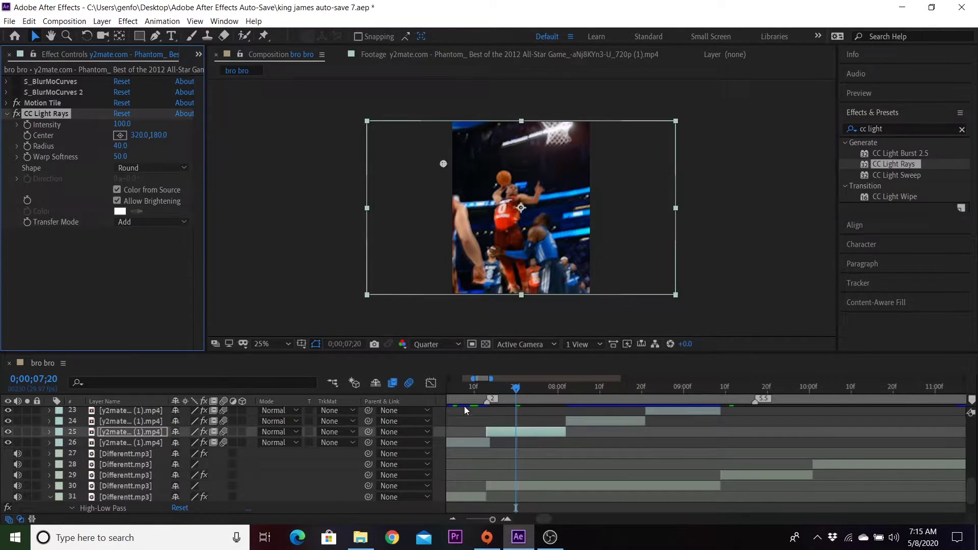
At 0;00;07;15, set the light rays centre on the basketball and preview the following frames
drag(485, 390, 495, 390)
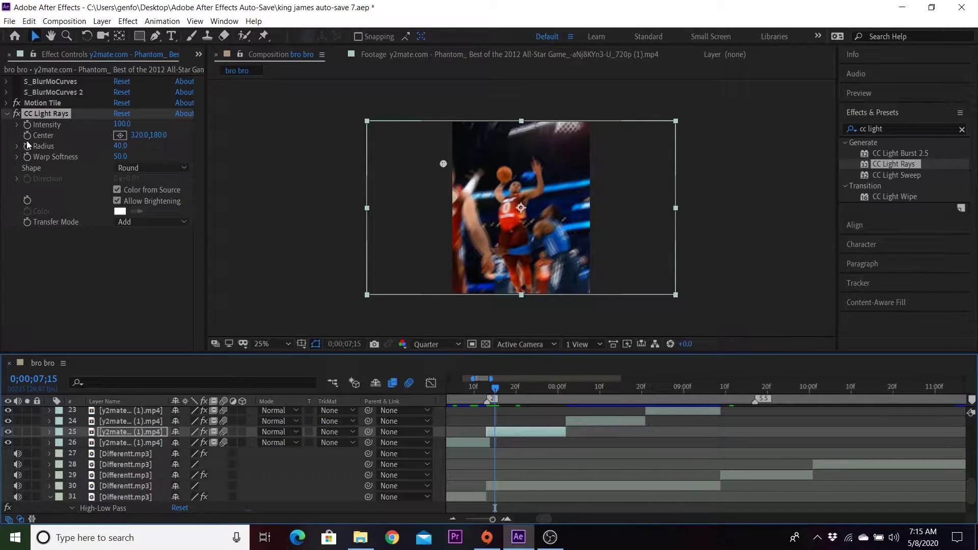
click(119, 135)
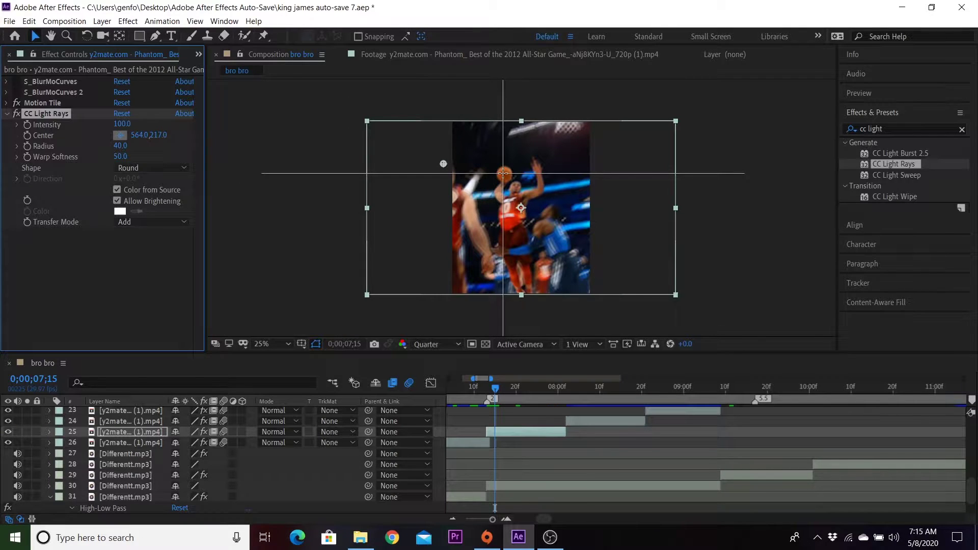
click(506, 208)
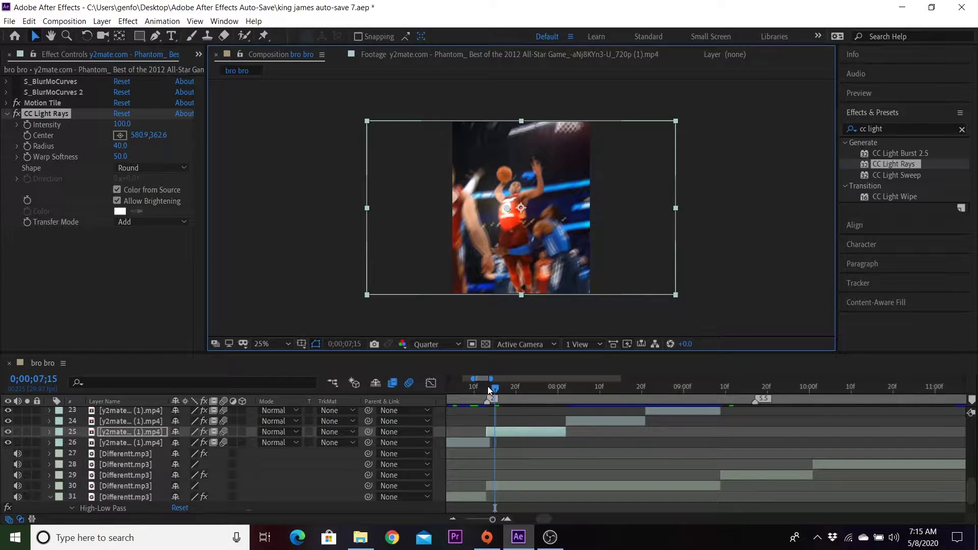
mouse_move(489, 387)
mouse_down()
mouse_move(525, 389)
mouse_move(495, 388)
mouse_up()
key(ctrl+z)
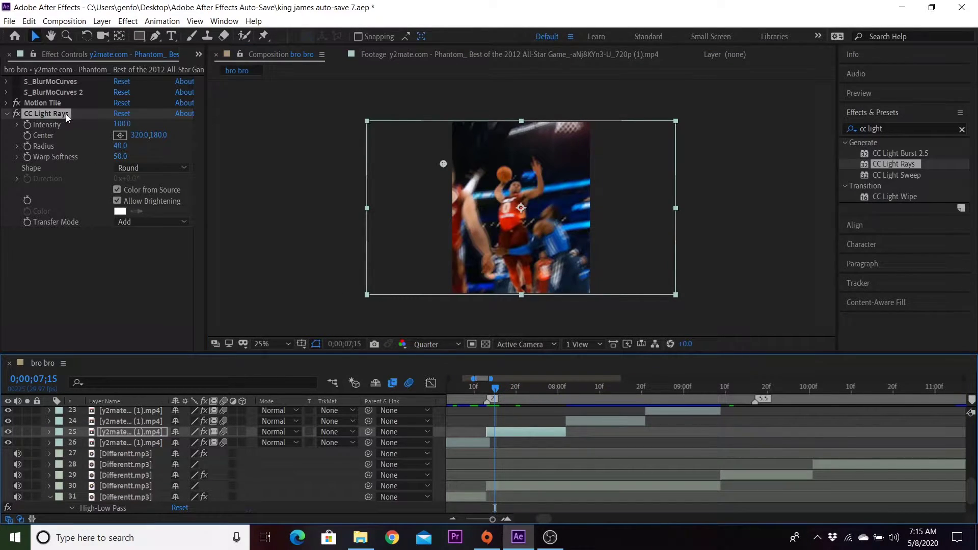
click(125, 135)
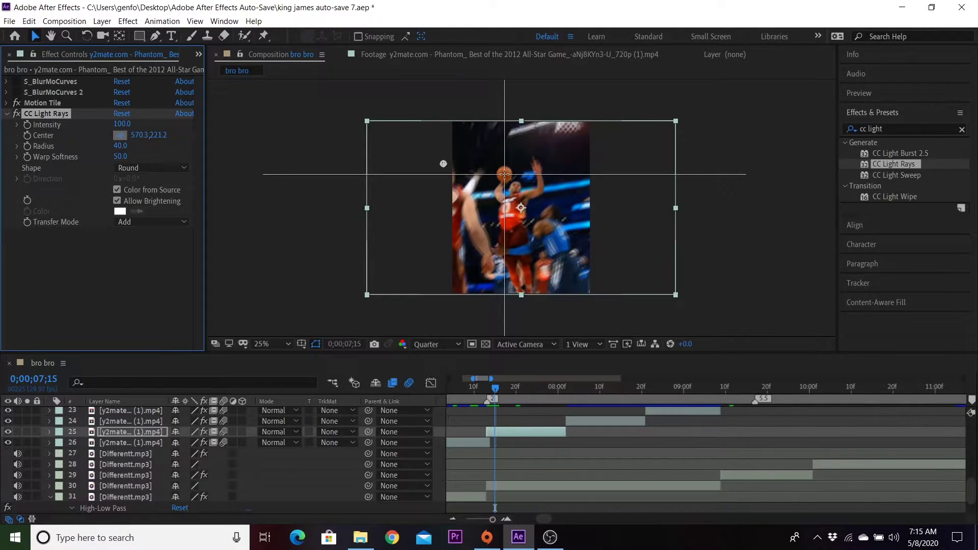
click(505, 174)
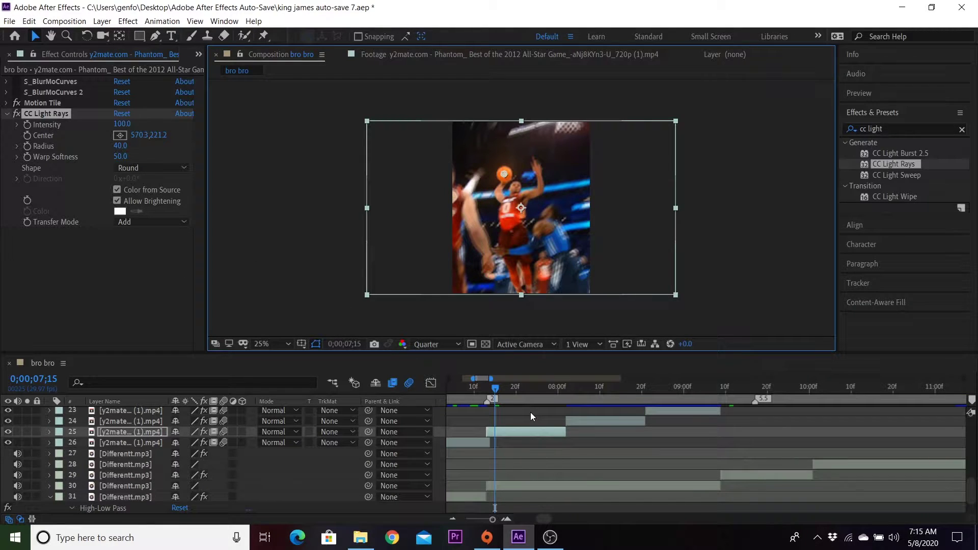
drag(488, 387, 603, 391)
At 0;00;09;24, inspect the Opacity of layers 22, 21 and 20, then play the fade
click(449, 520)
click(449, 520)
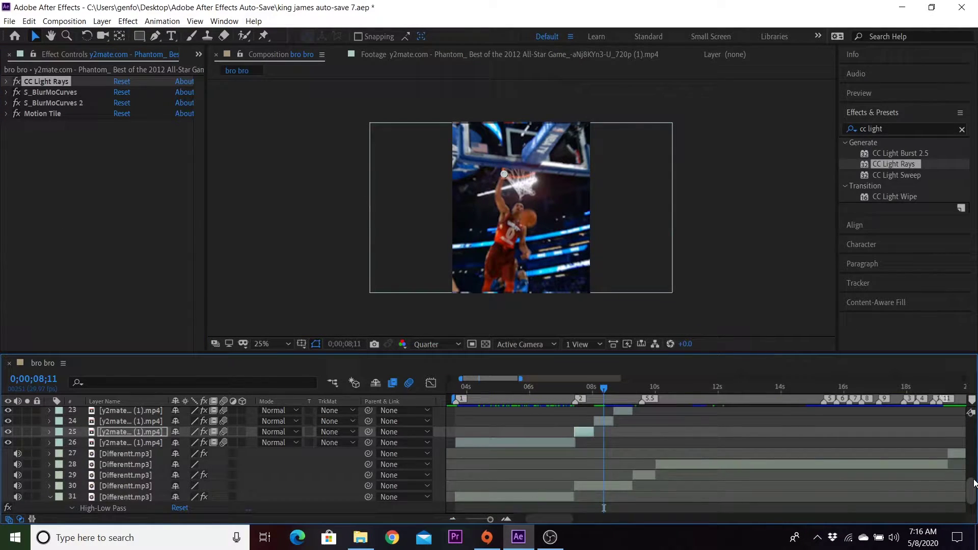
scroll(657, 458, up, 2)
click(657, 393)
drag(658, 392, 649, 390)
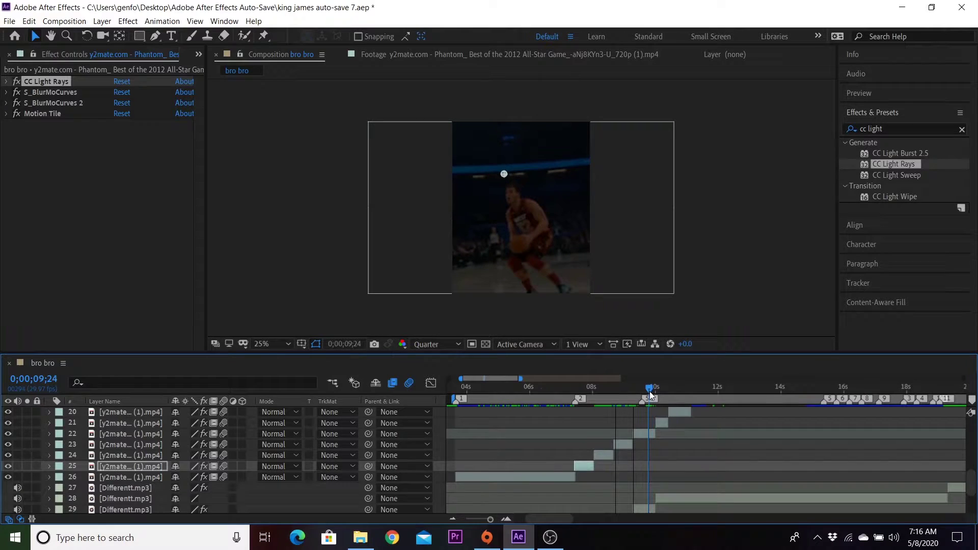
click(639, 434)
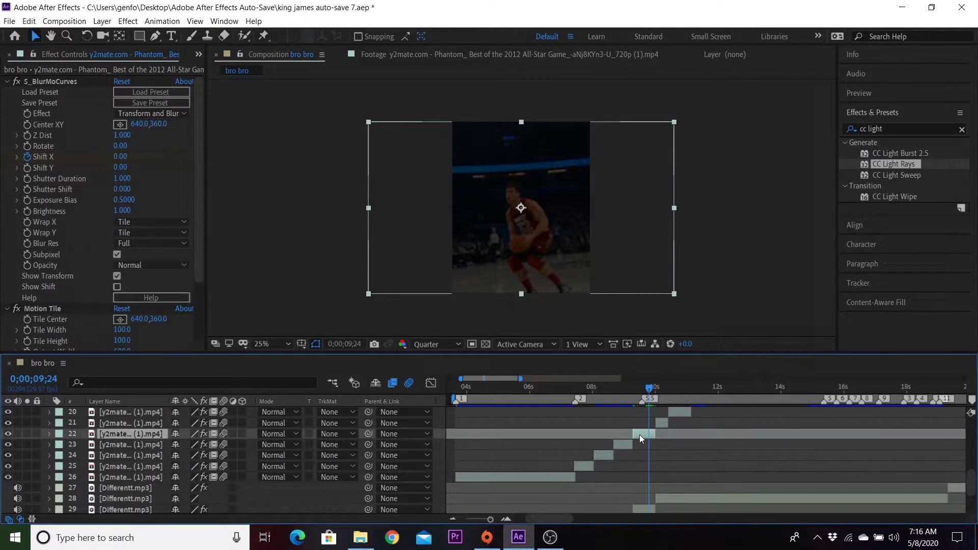
key(t)
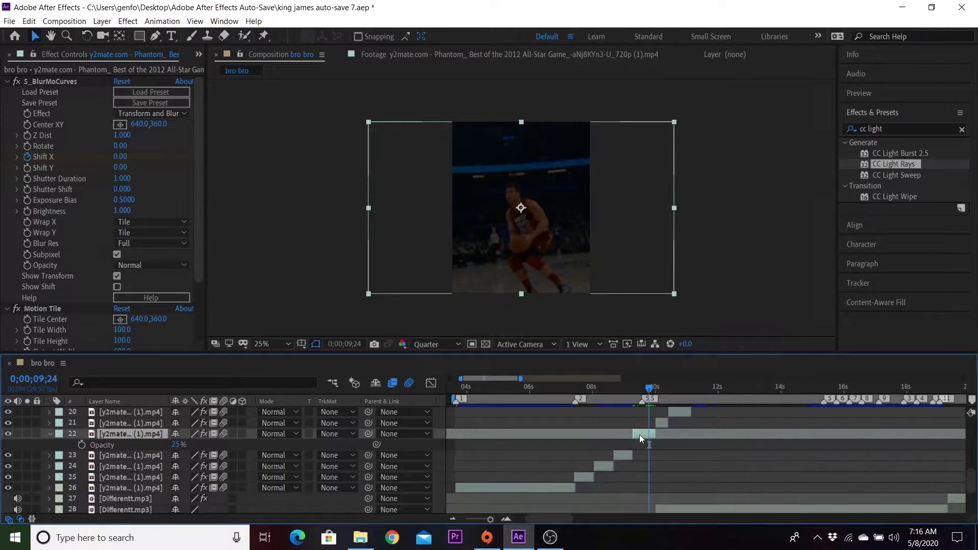
click(665, 424)
key(t)
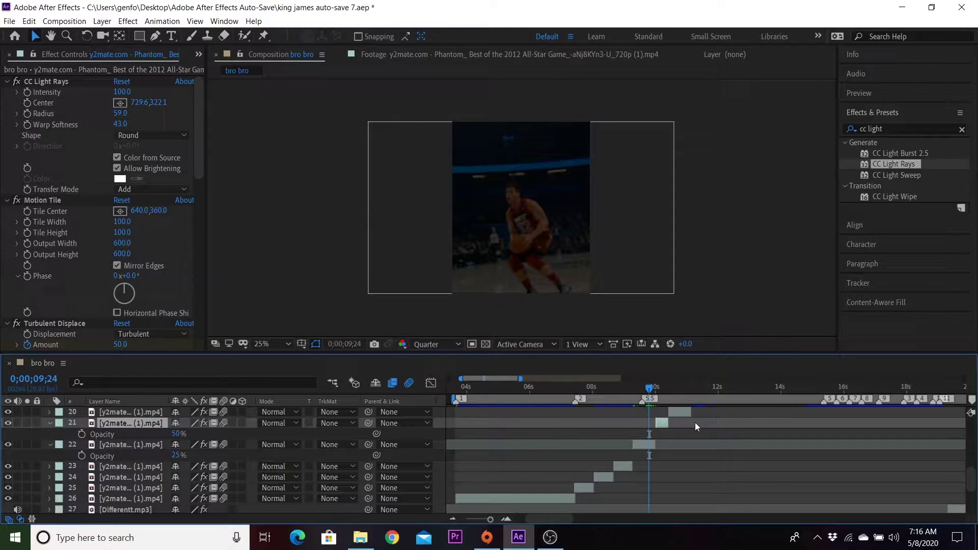
click(681, 411)
key(t)
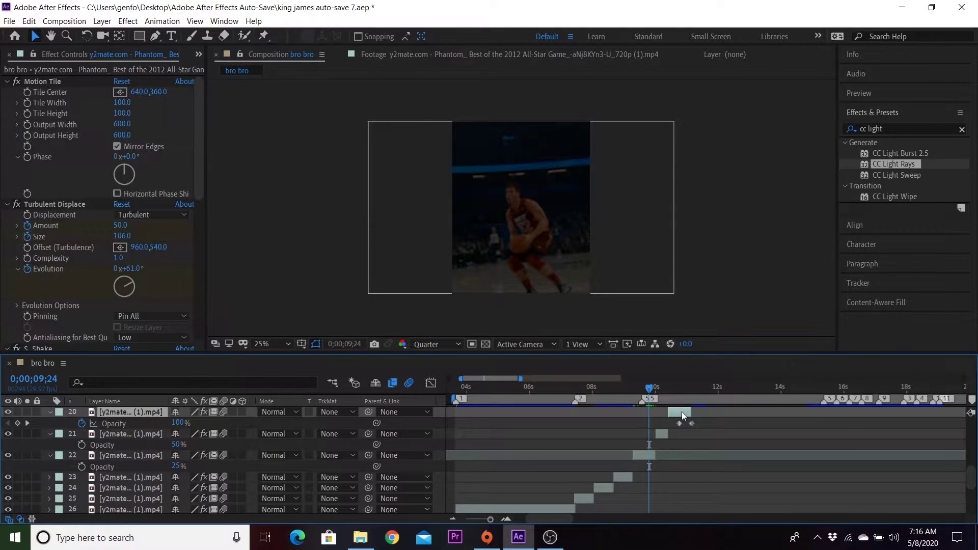
key(space)
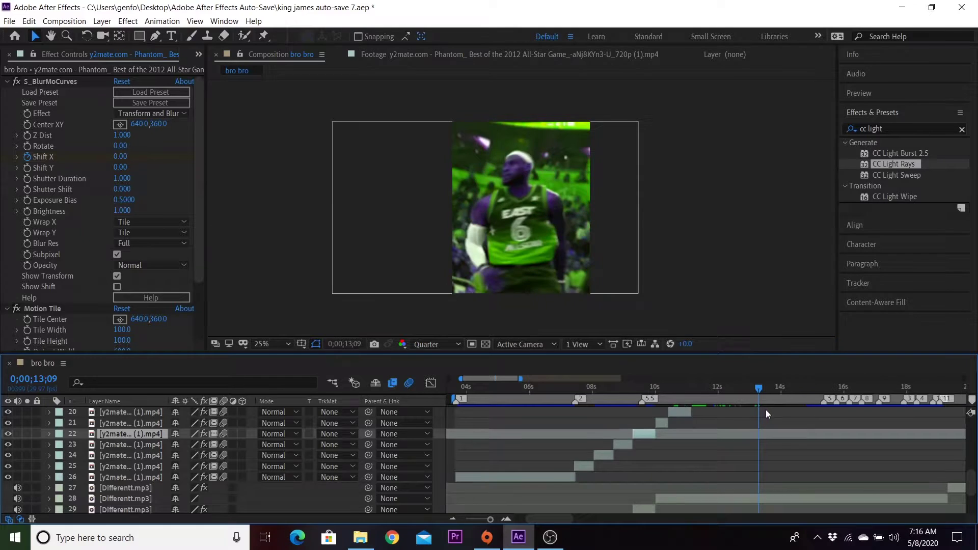
Preview from 0;00;12;16, then select the layer 16 clip at 0;00;13;07
scroll(754, 433, up, 3)
click(741, 390)
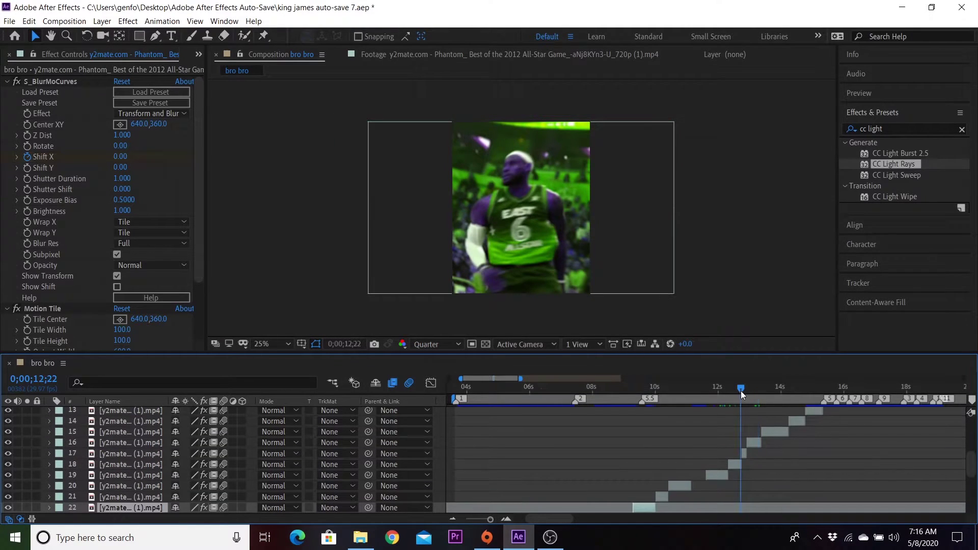
key(Page_Up)
key(Page_Up)
key(Page_Up)
key(Page_Up)
key(Page_Up)
key(Page_Up)
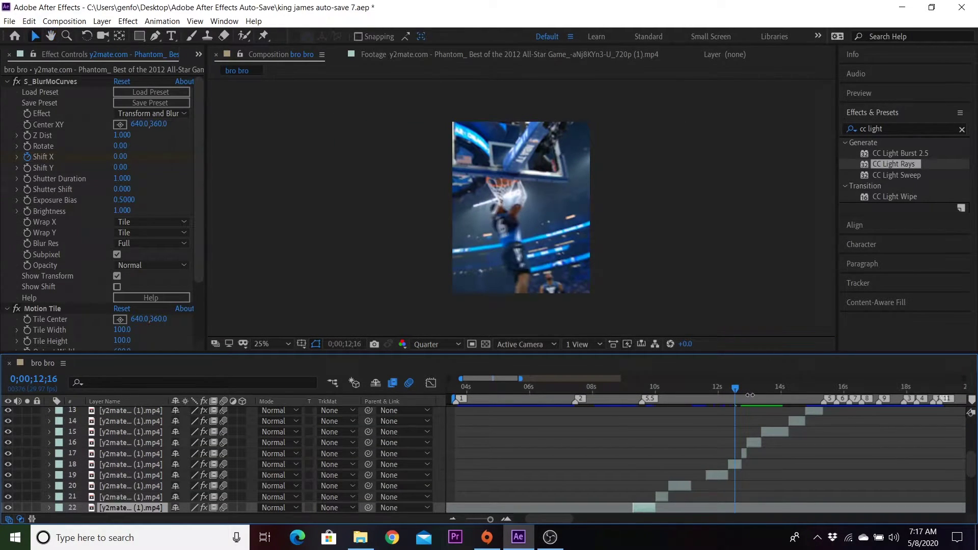
key(space)
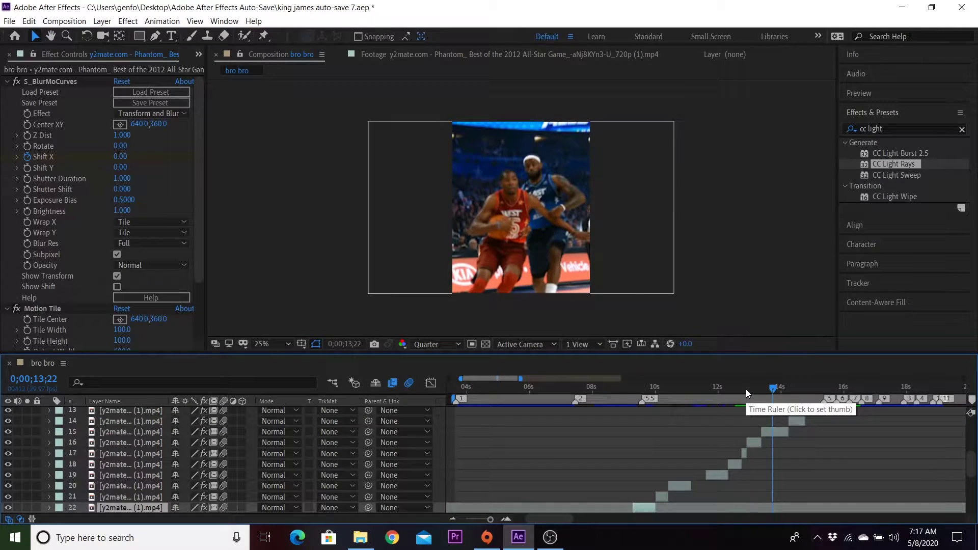
click(750, 389)
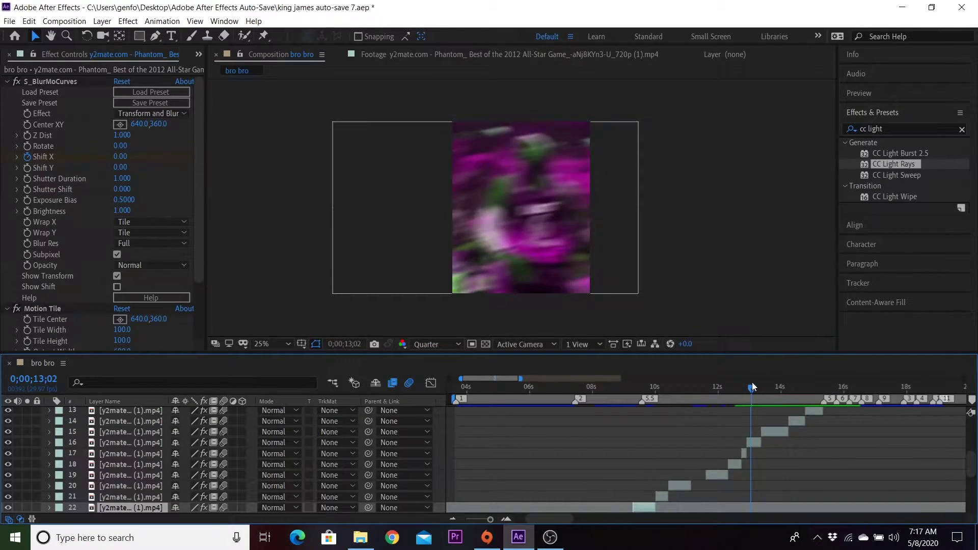
drag(753, 392, 756, 391)
click(754, 442)
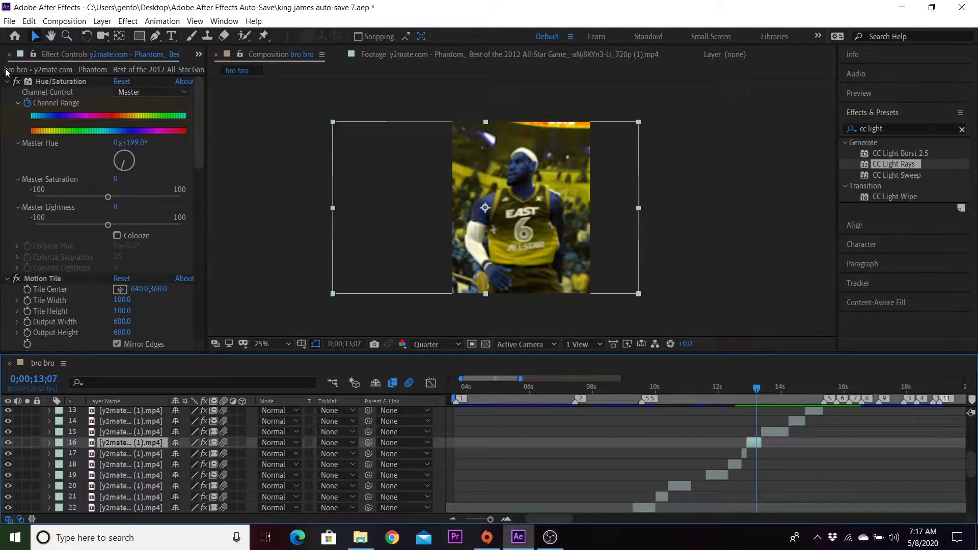
Collapse the Hue/Saturation, Motion Tile, Turbulent Displace, S_Shake and Motion Tile 2 settings
click(6, 82)
click(6, 92)
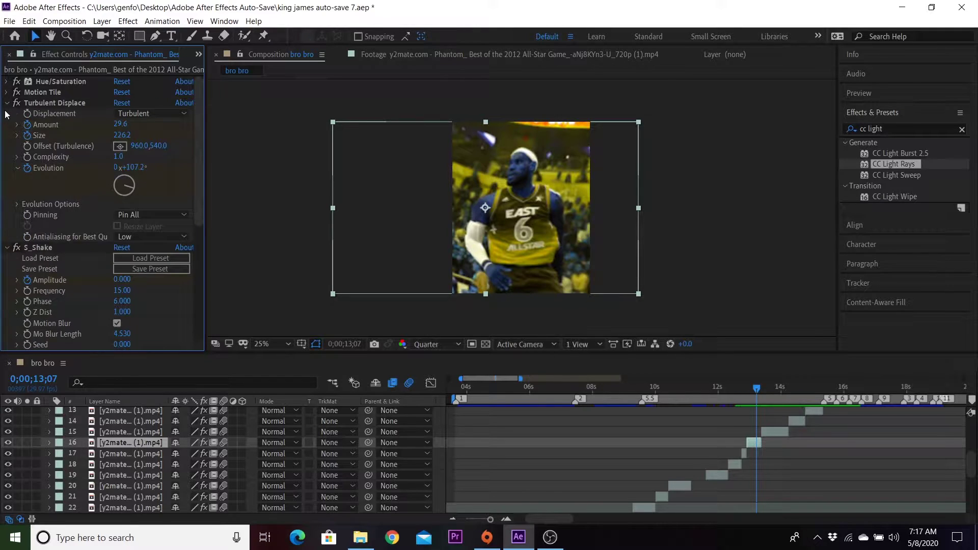
click(5, 102)
click(6, 113)
click(6, 125)
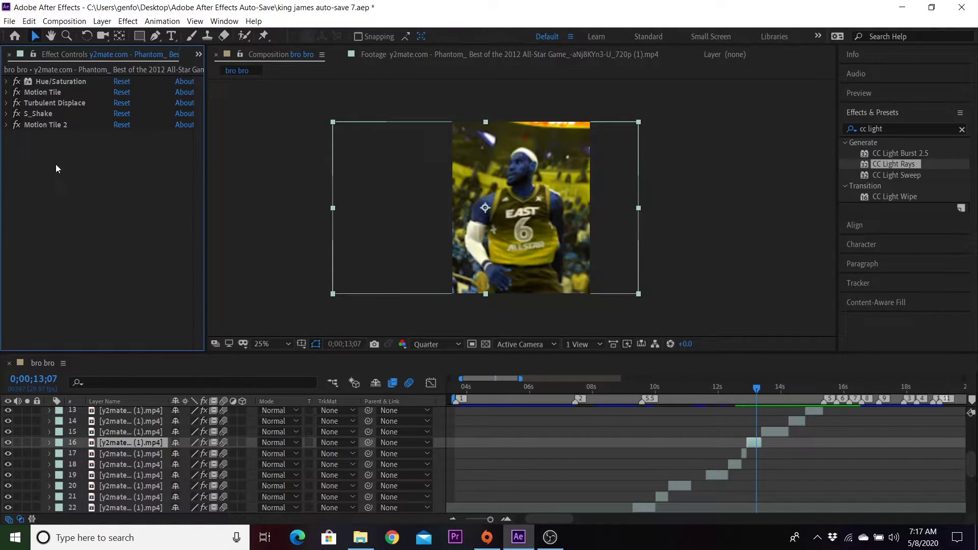
Add another Hue/Saturation effect to layer 16 from Effect > Color Correction
right_click(751, 444)
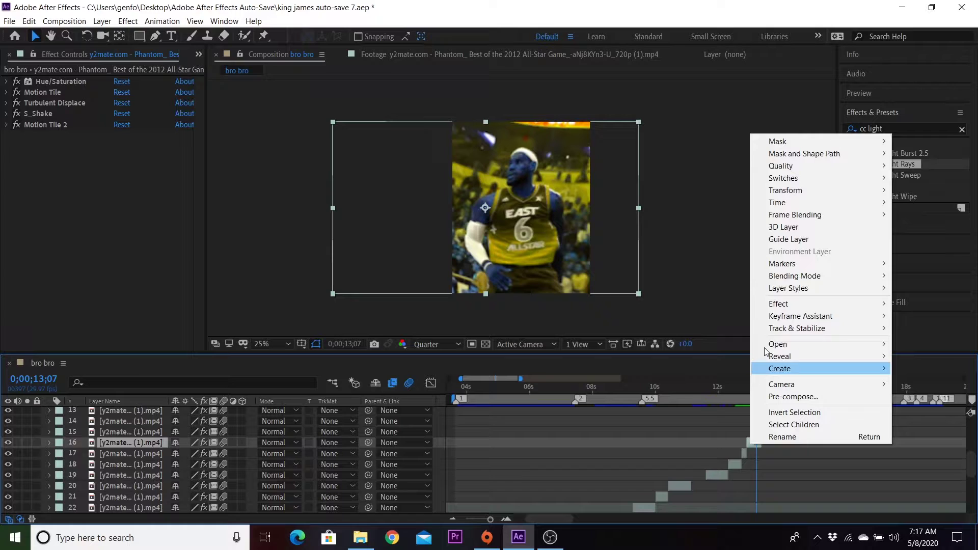
mouse_move(790, 305)
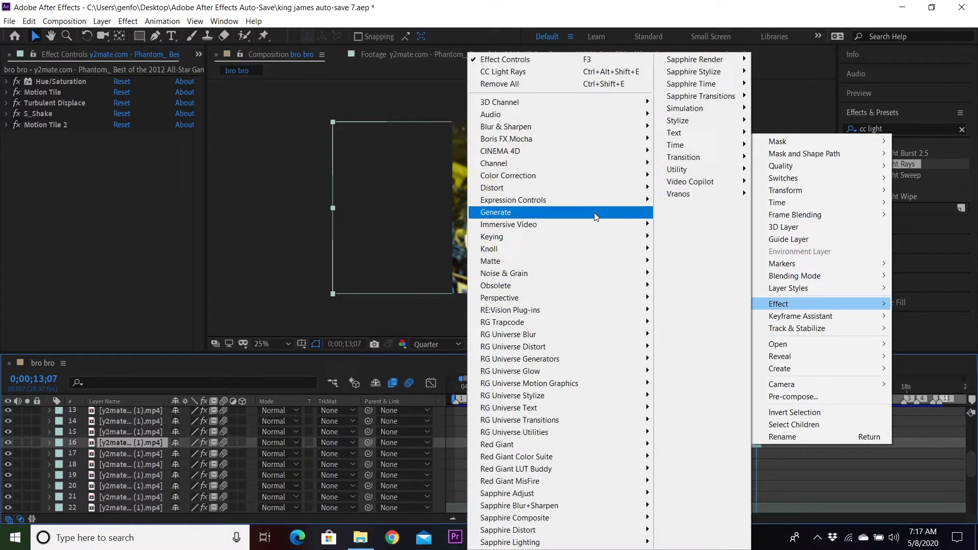
mouse_move(598, 182)
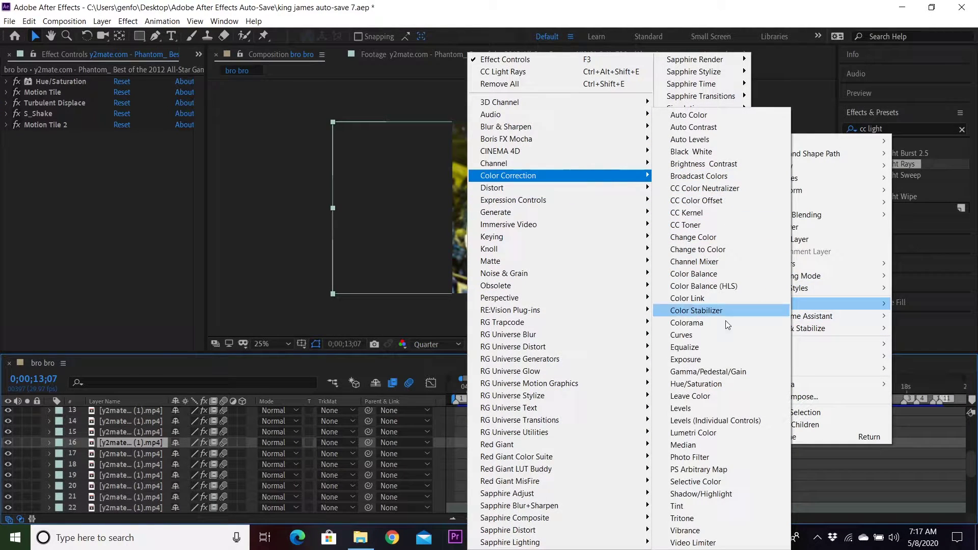
click(714, 384)
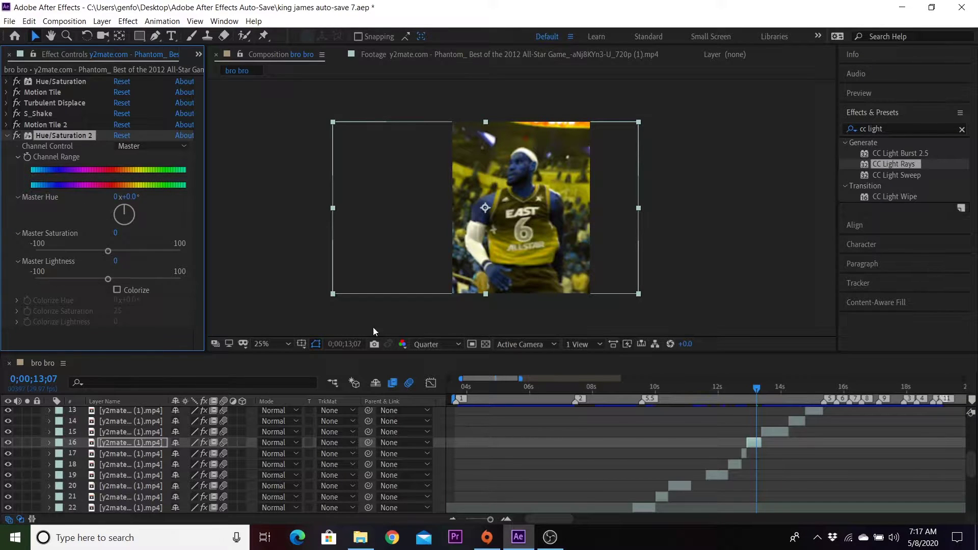
Turn off the first Hue/Saturation and set a Channel Range keyframe at 0;00;13;00
click(17, 81)
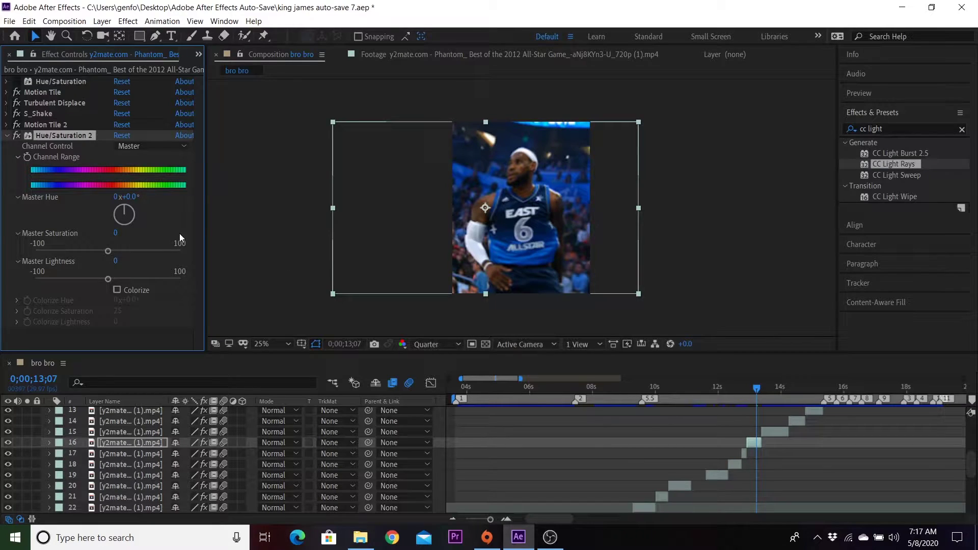
drag(757, 390, 751, 392)
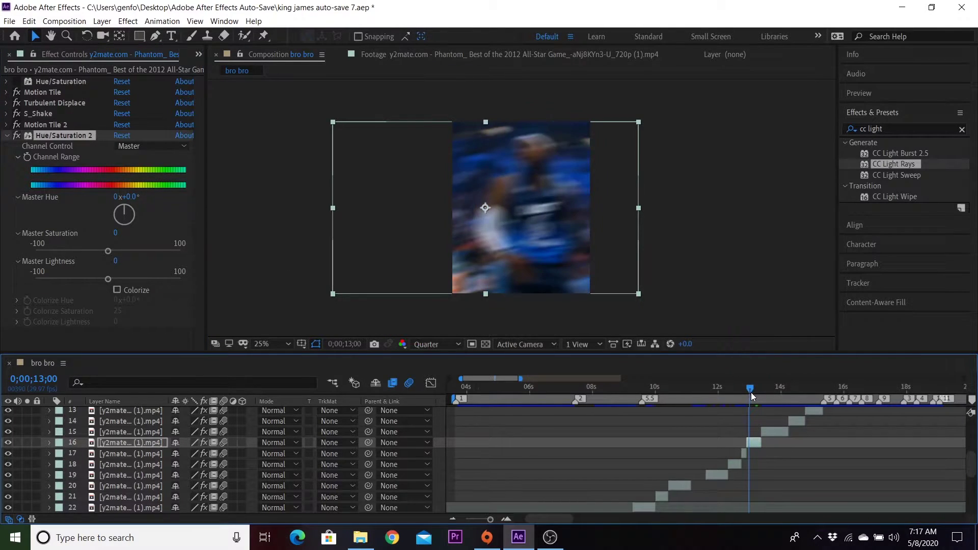
click(27, 157)
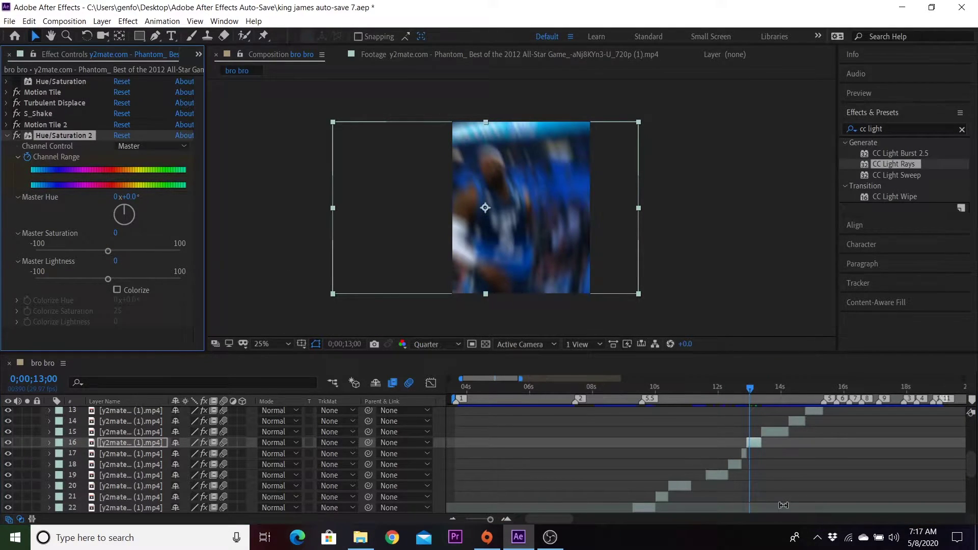
key(u)
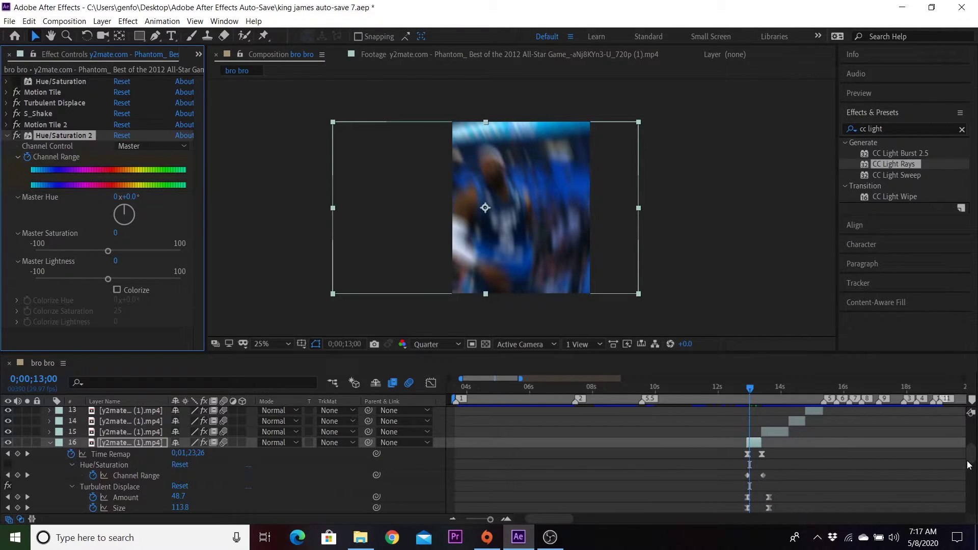
drag(969, 466, 974, 490)
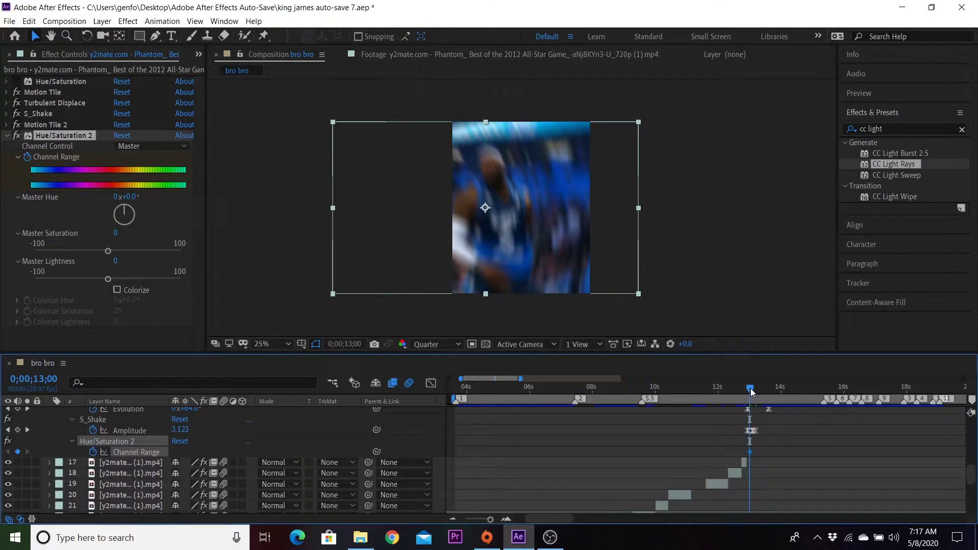
At 0;00;13;08, raise Hue/Saturation 2's Master Hue to 116°
drag(751, 388, 758, 389)
drag(118, 196, 100, 234)
mouse_move(758, 388)
mouse_down()
mouse_move(744, 389)
mouse_move(756, 388)
mouse_up()
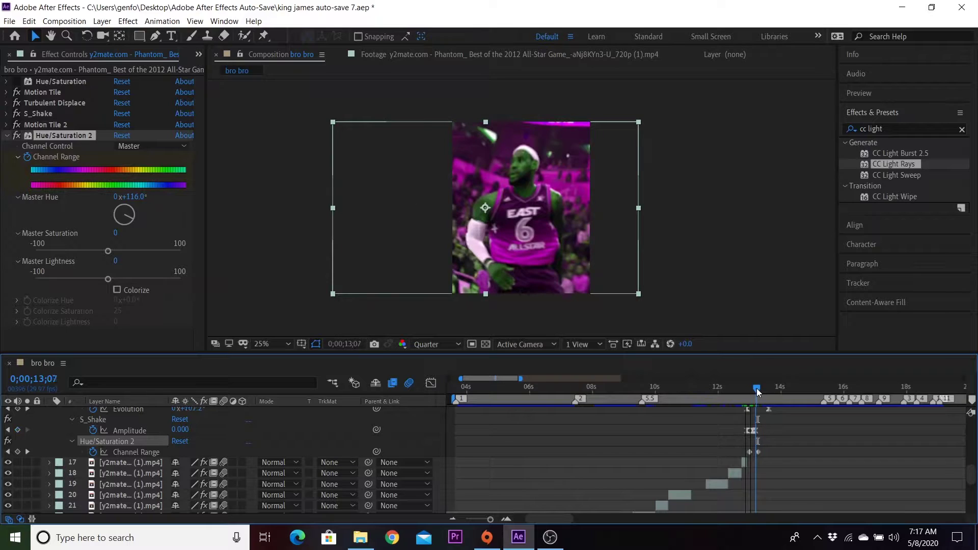
click(54, 136)
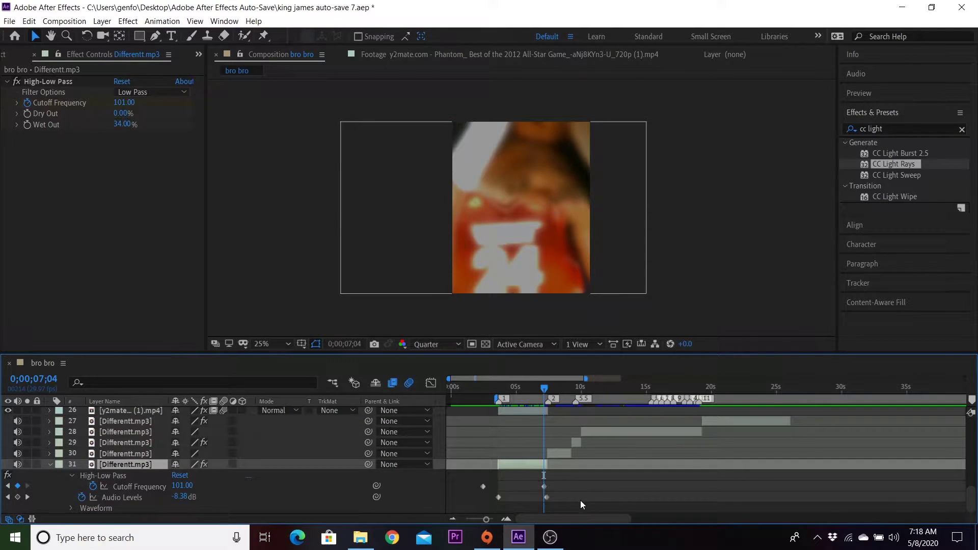
Collapse the audio layer's properties, select layer 26's clip and move to 0;00;06;08
key(u)
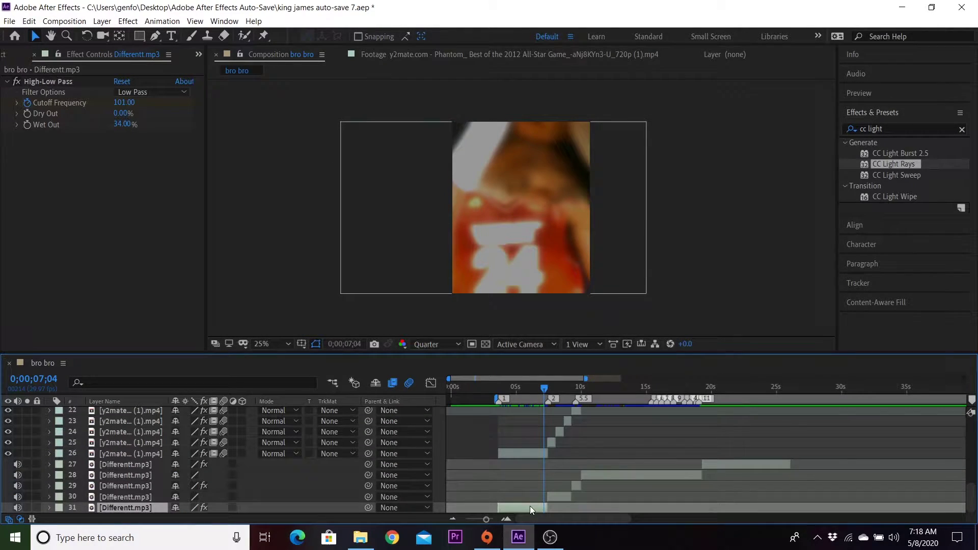
click(529, 454)
scroll(561, 388, up, 3)
drag(560, 387, 496, 396)
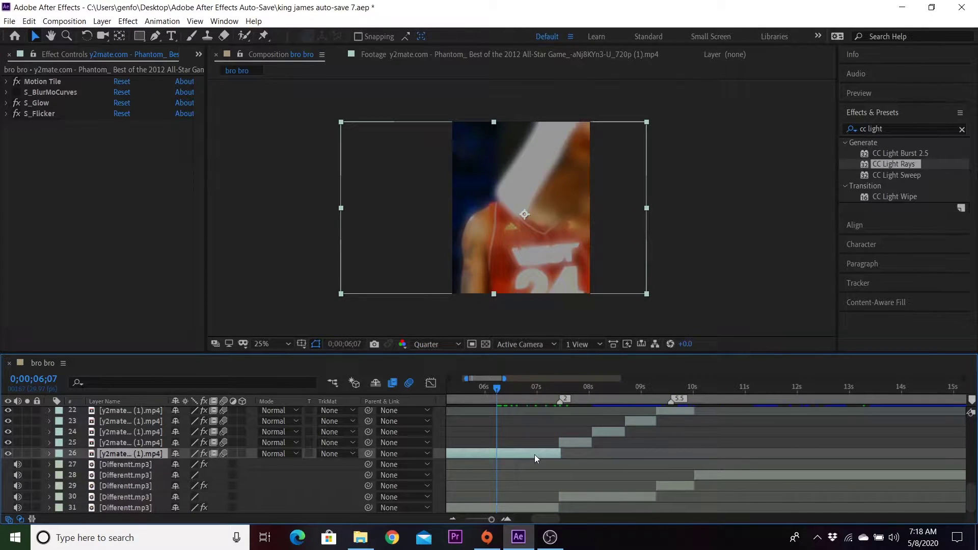
Keyframe layer 26's Scale, rising from 187.5% to 604.5%
key(s)
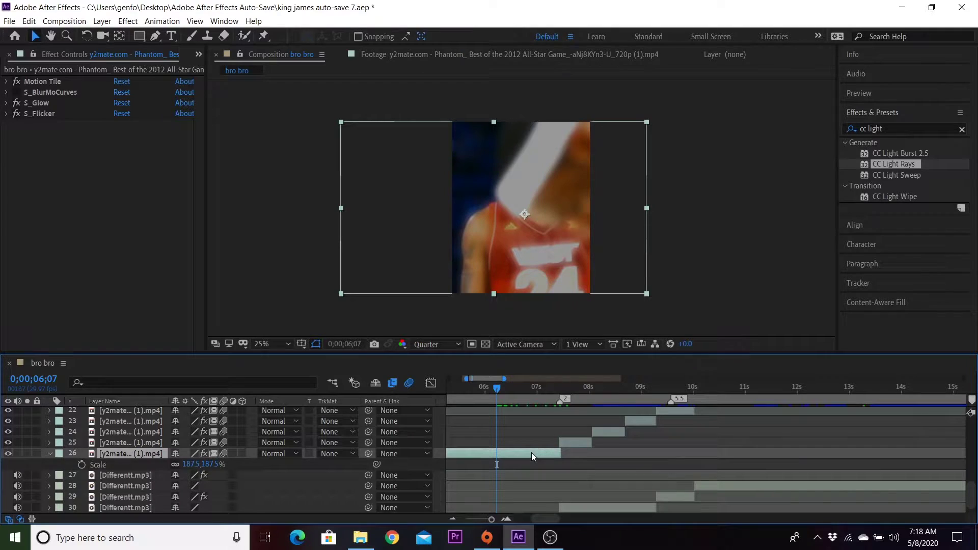
click(82, 465)
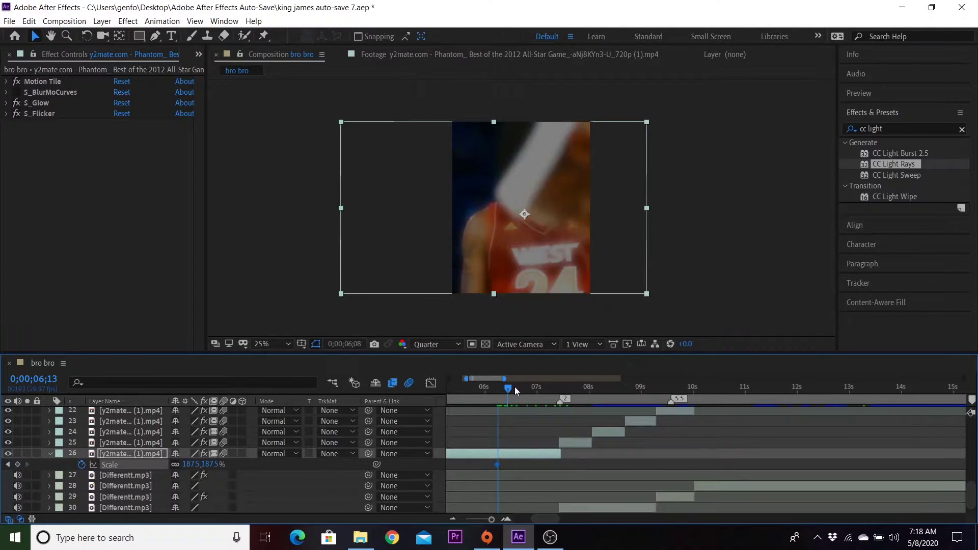
drag(515, 387, 522, 386)
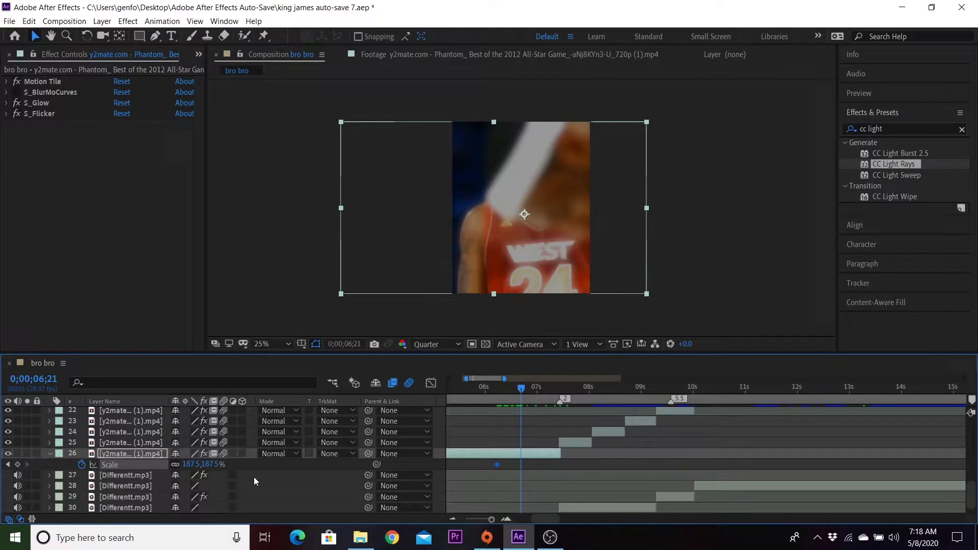
drag(189, 465, 457, 460)
key(o)
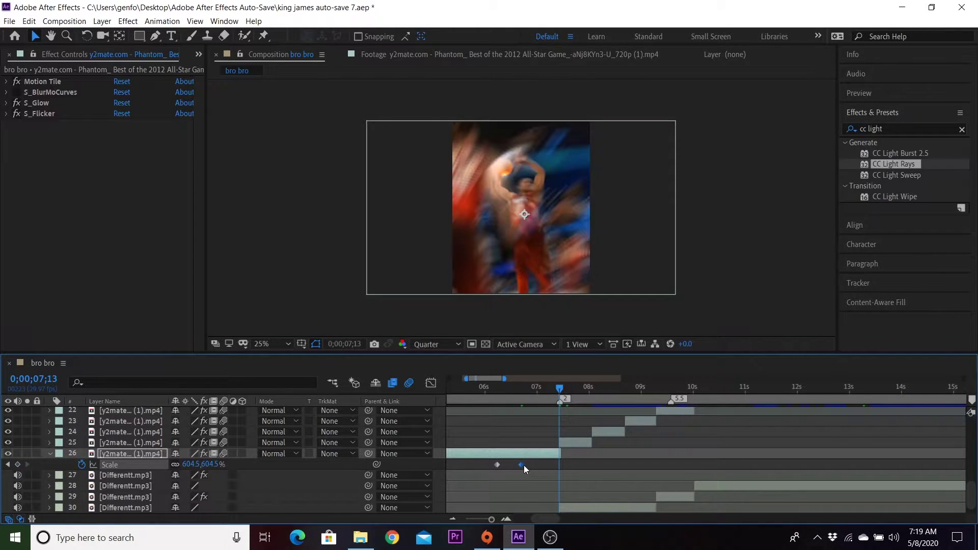
Easy Ease both Scale keyframes and steepen the Graph Editor curve so the zoom accelerates late
drag(479, 463, 602, 472)
click(531, 388)
click(561, 465)
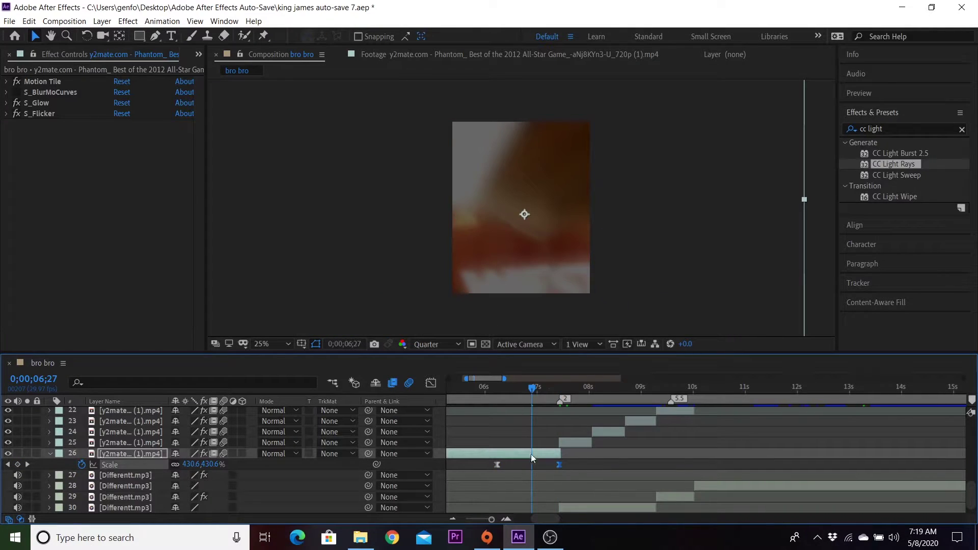
click(431, 383)
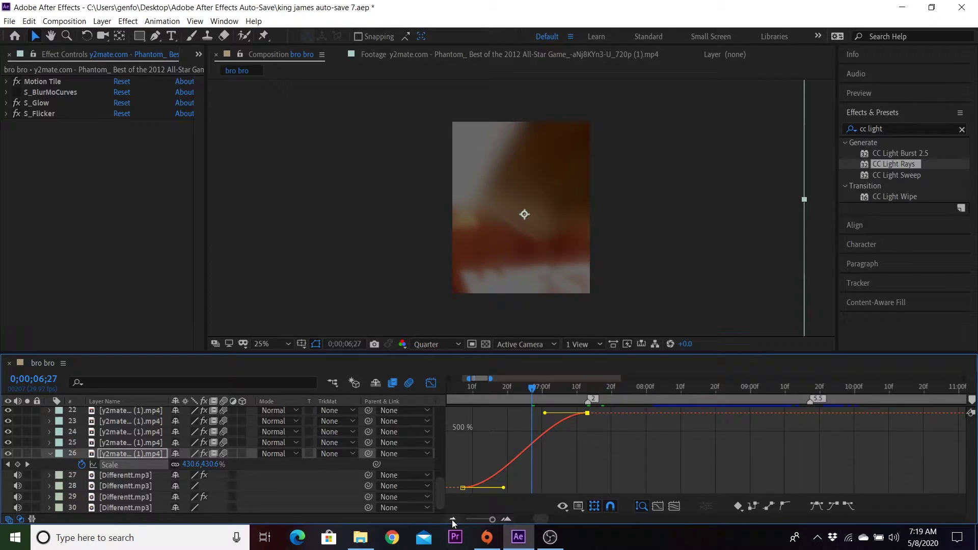
drag(503, 488, 545, 480)
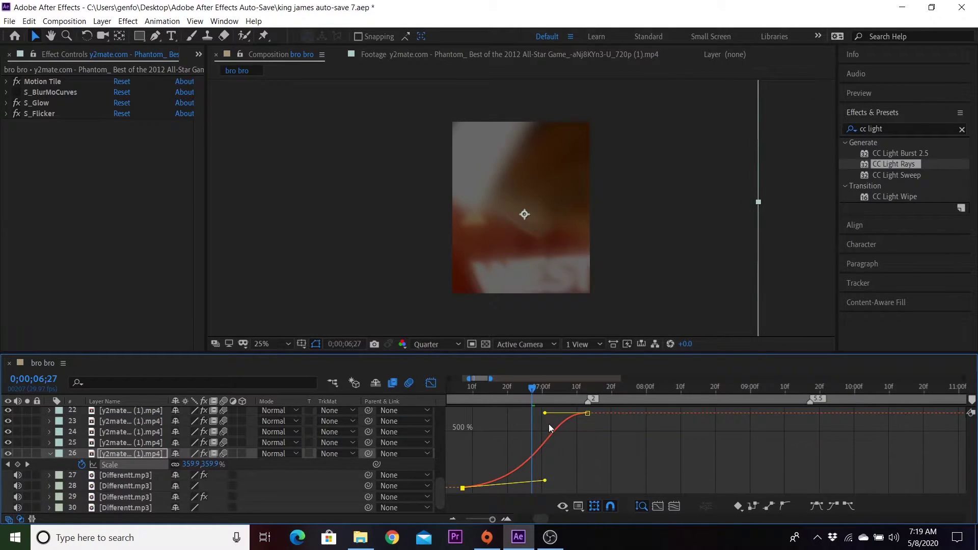
drag(545, 414, 555, 484)
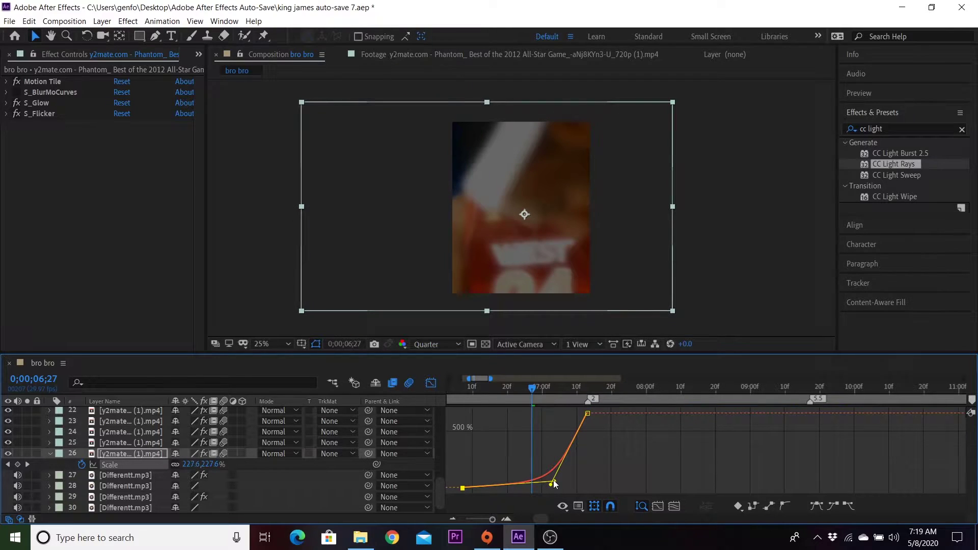
click(430, 383)
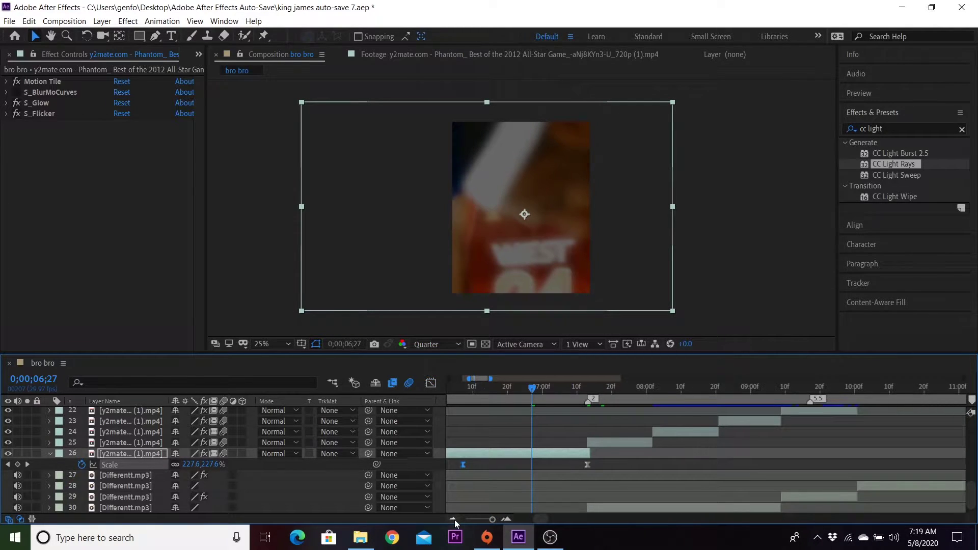
key(u)
key(u)
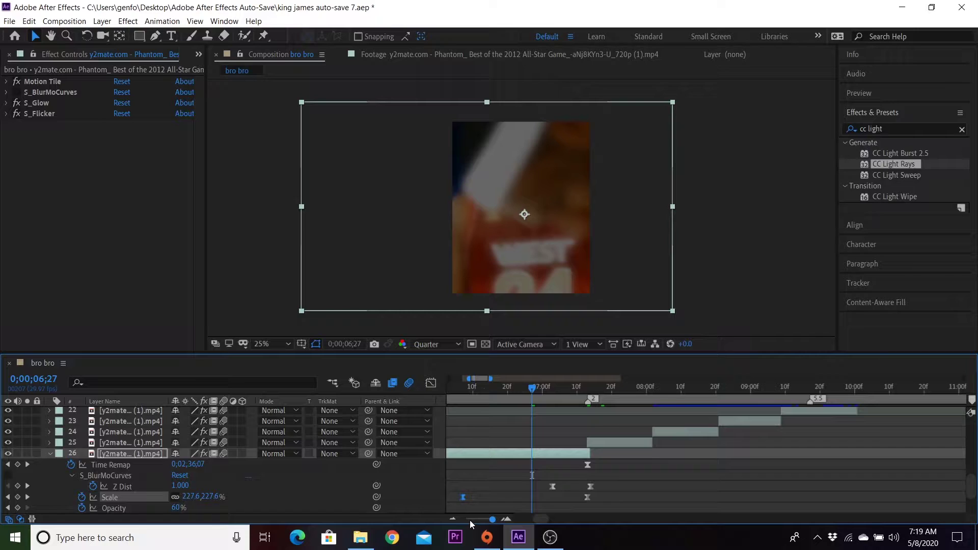
key(u)
click(457, 521)
click(457, 521)
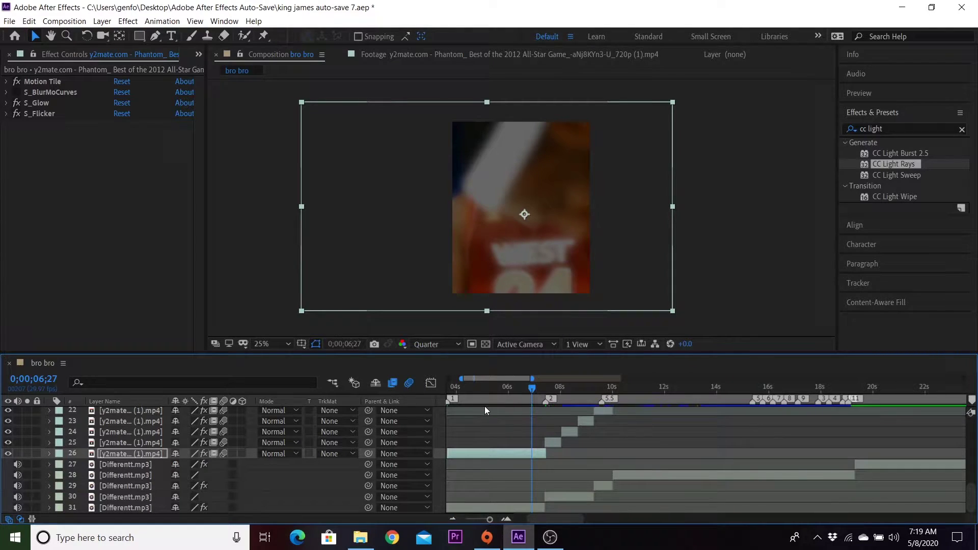
click(496, 389)
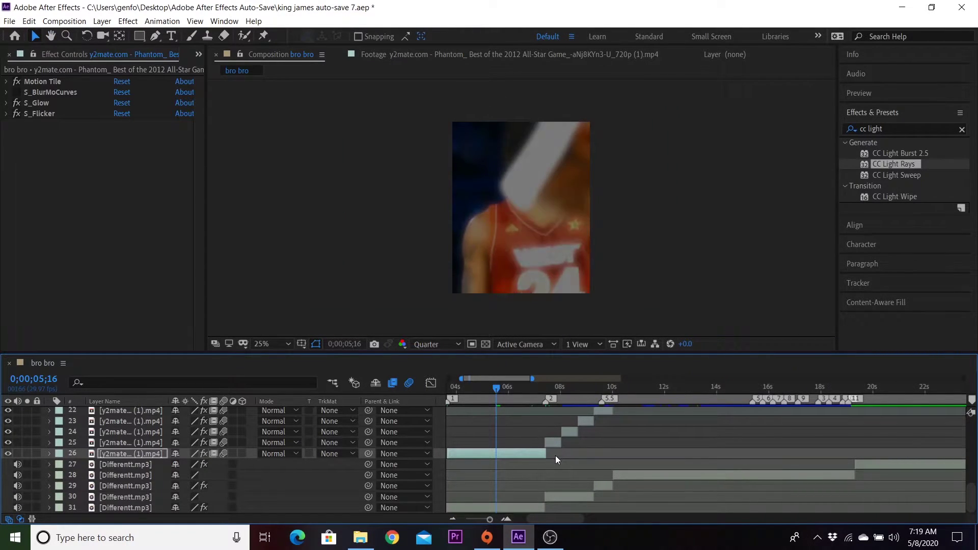
key(space)
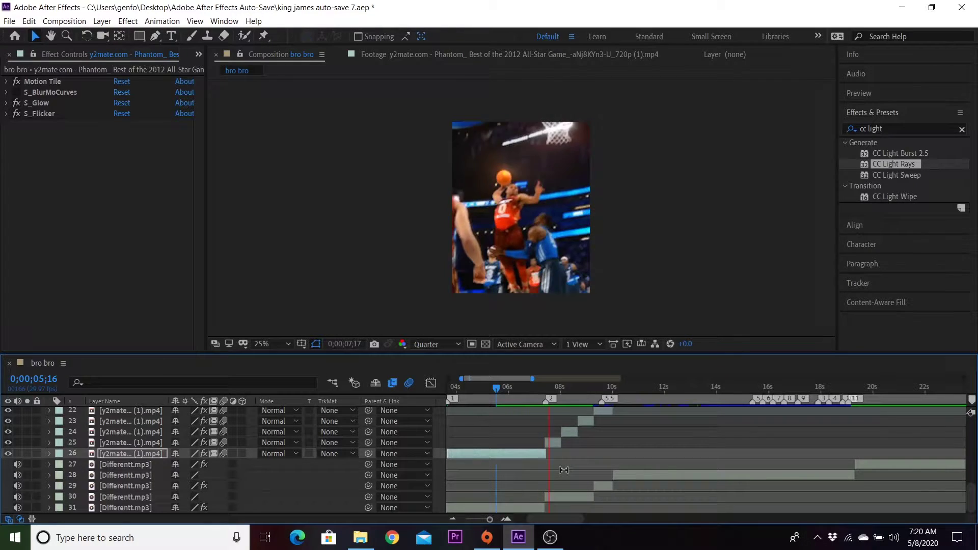
click(502, 389)
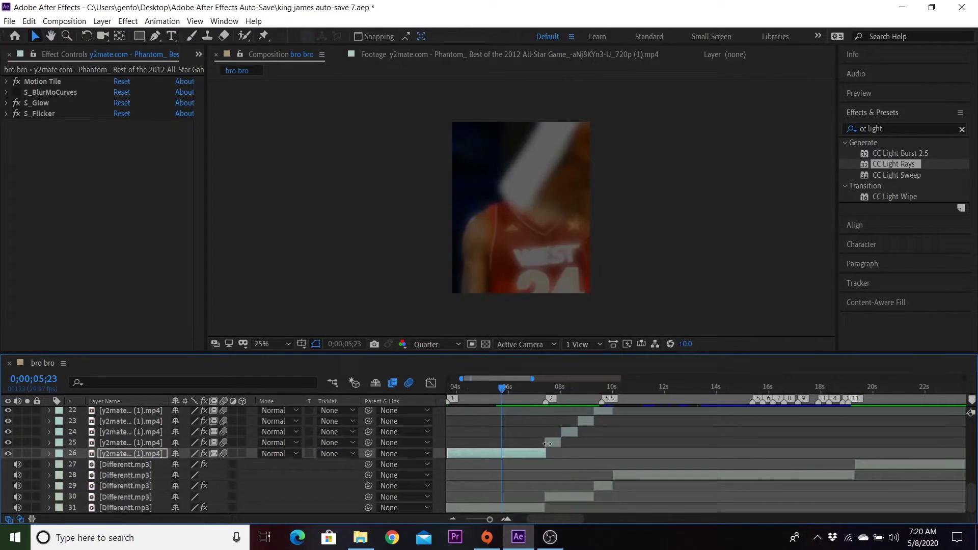
key(space)
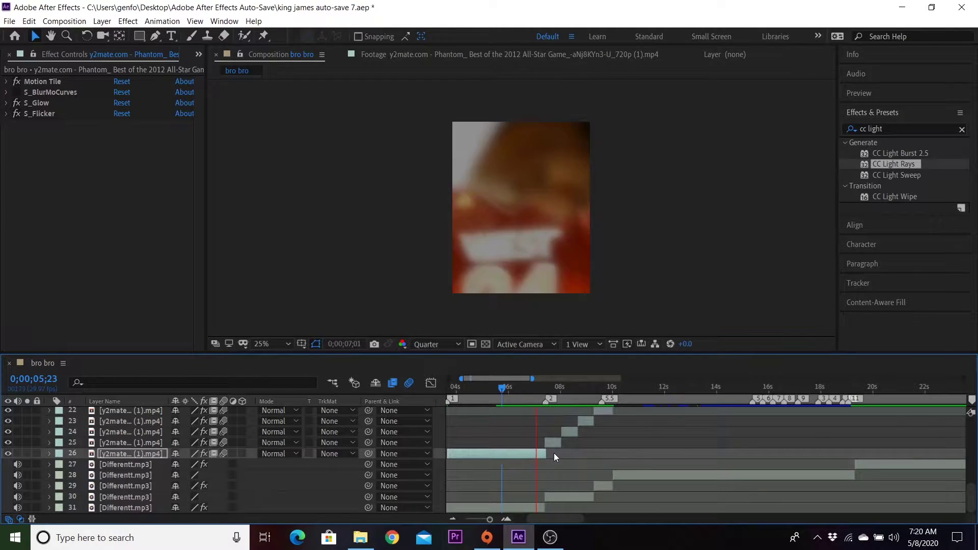
click(531, 387)
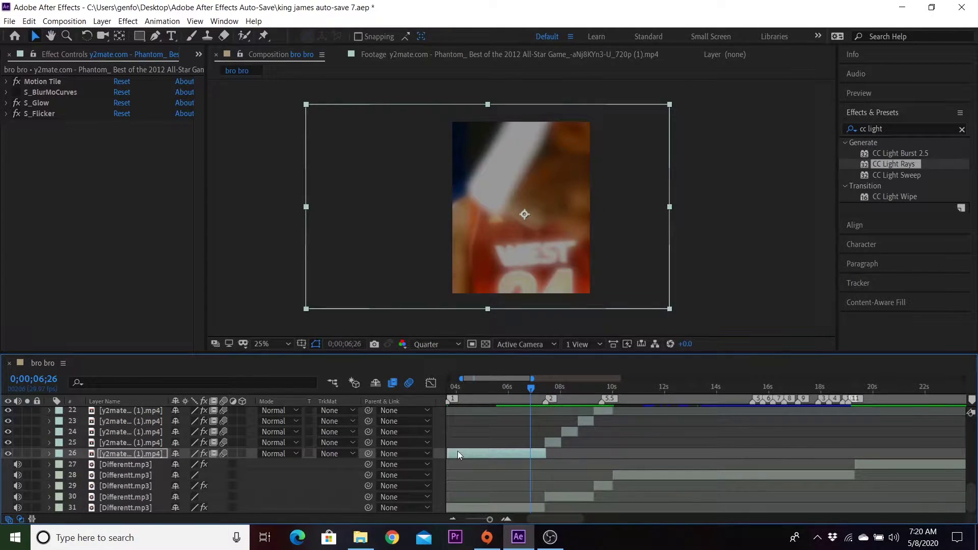
click(545, 443)
key(i)
key(=)
key(=)
key(=)
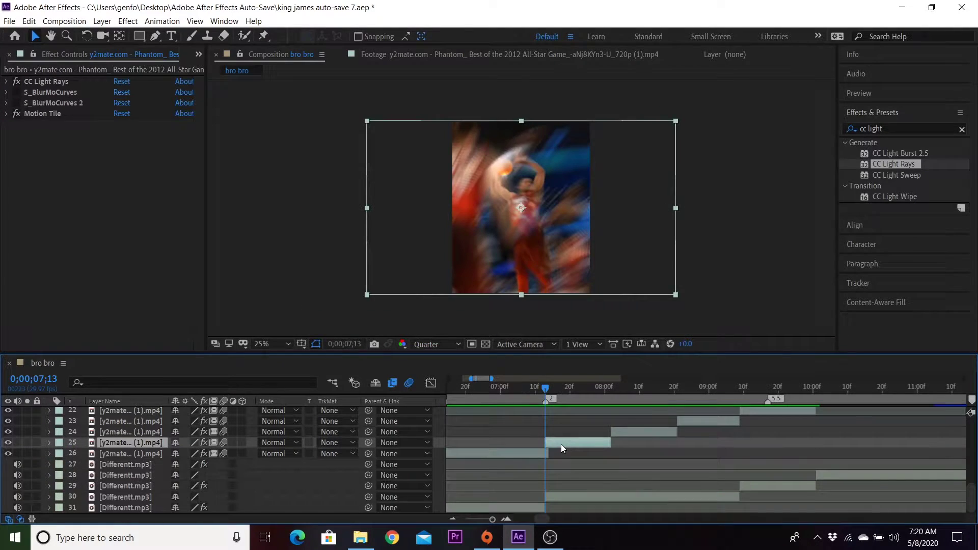
key(s)
key(alt+shift+s)
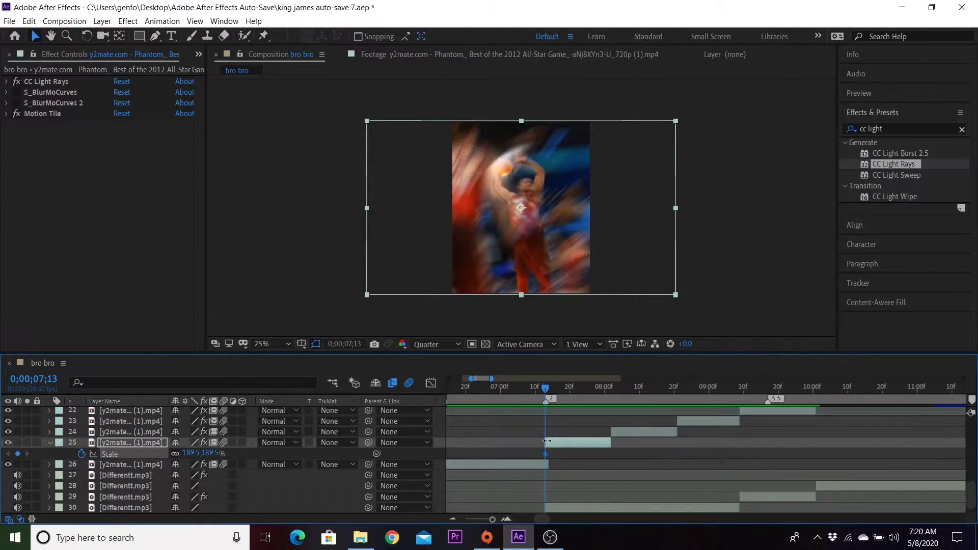
drag(544, 456, 597, 456)
drag(190, 455, 133, 460)
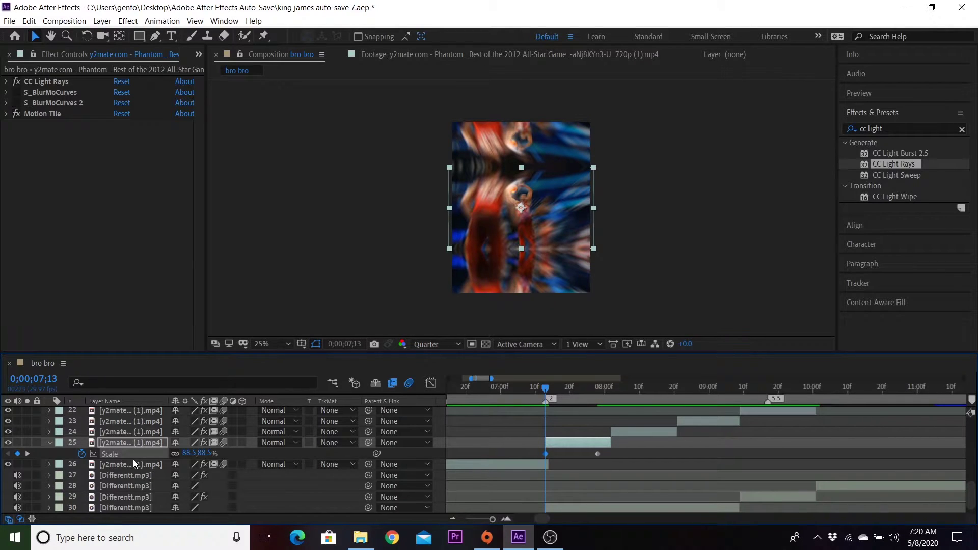
click(17, 114)
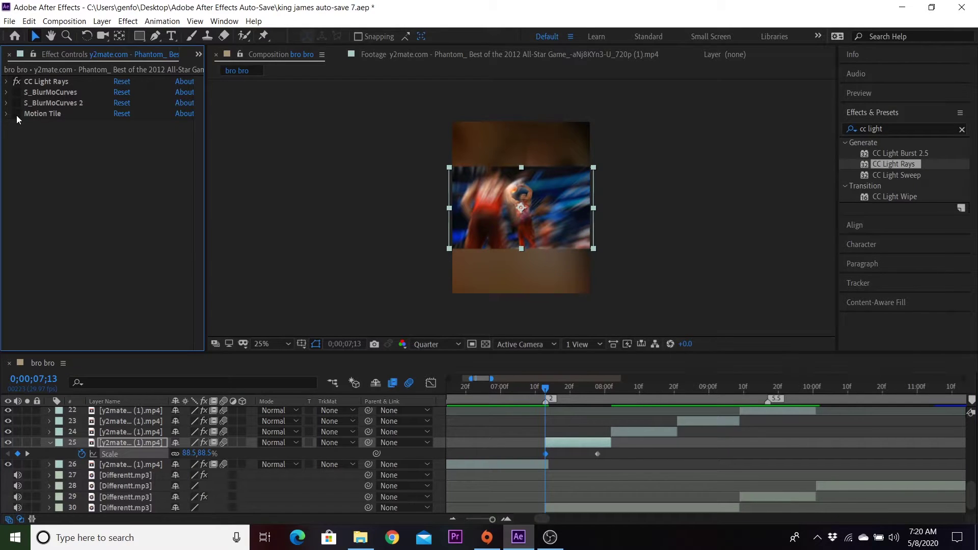
click(16, 114)
click(7, 113)
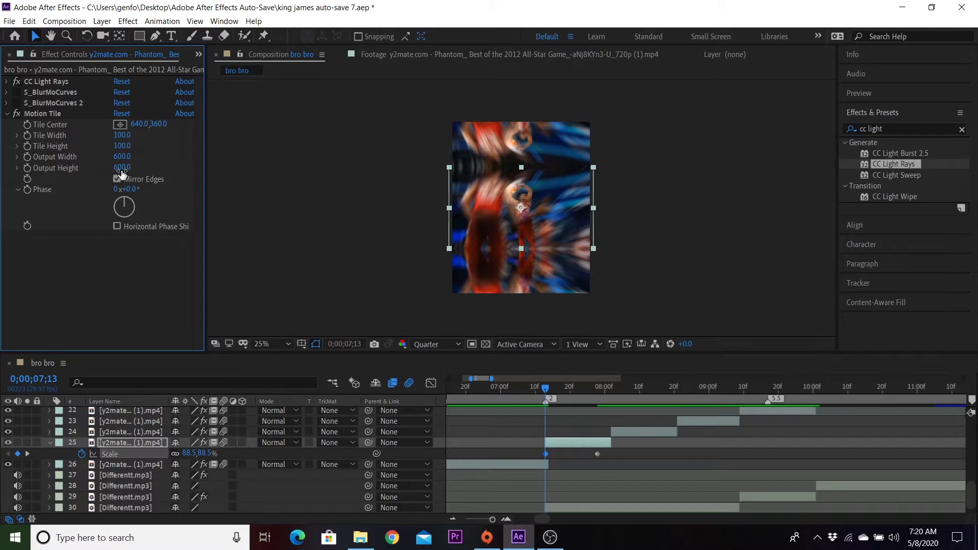
click(7, 114)
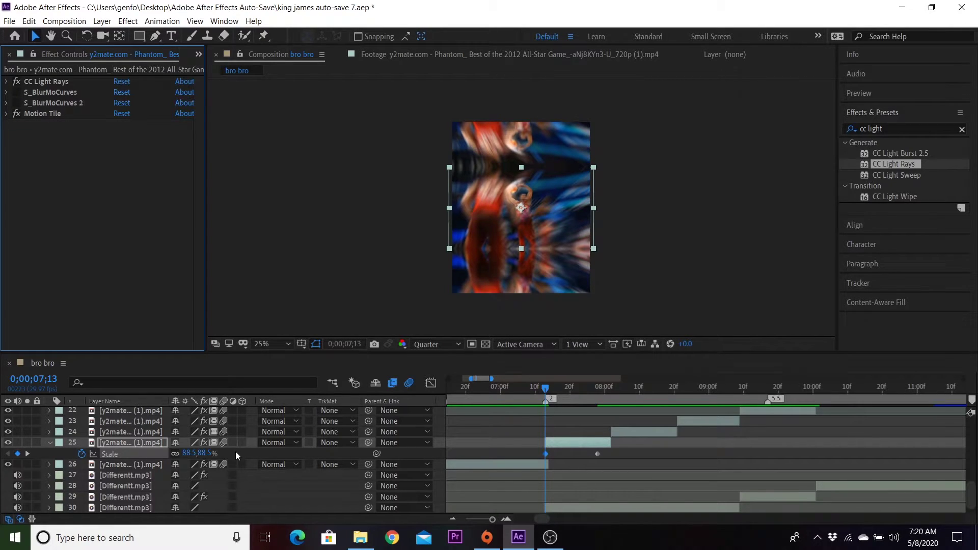
mouse_move(539, 393)
mouse_down()
mouse_move(555, 393)
mouse_move(496, 400)
mouse_move(578, 404)
mouse_move(546, 410)
mouse_up()
Easy Ease layer 25's Scale keyframes and pull the first handle up for a fast start
drag(527, 445, 611, 457)
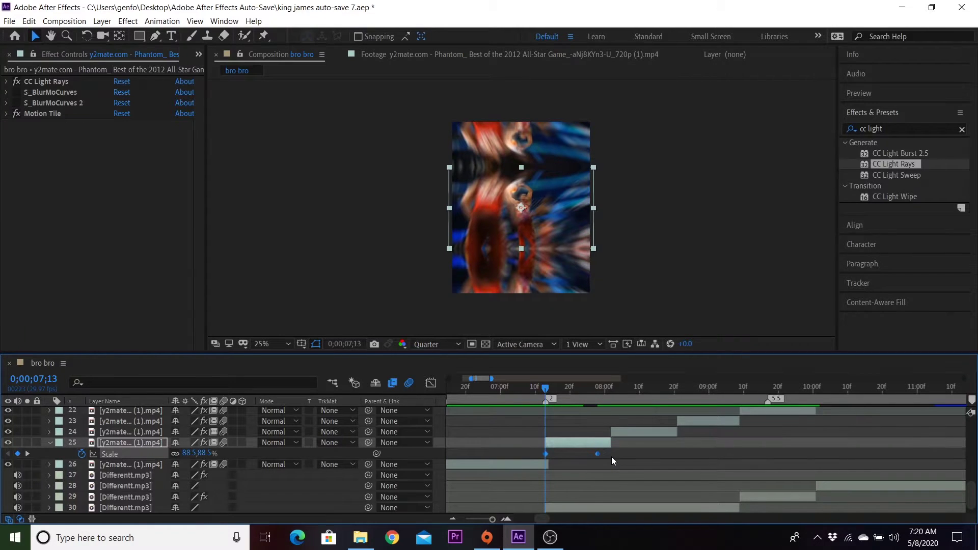
key(F9)
click(567, 455)
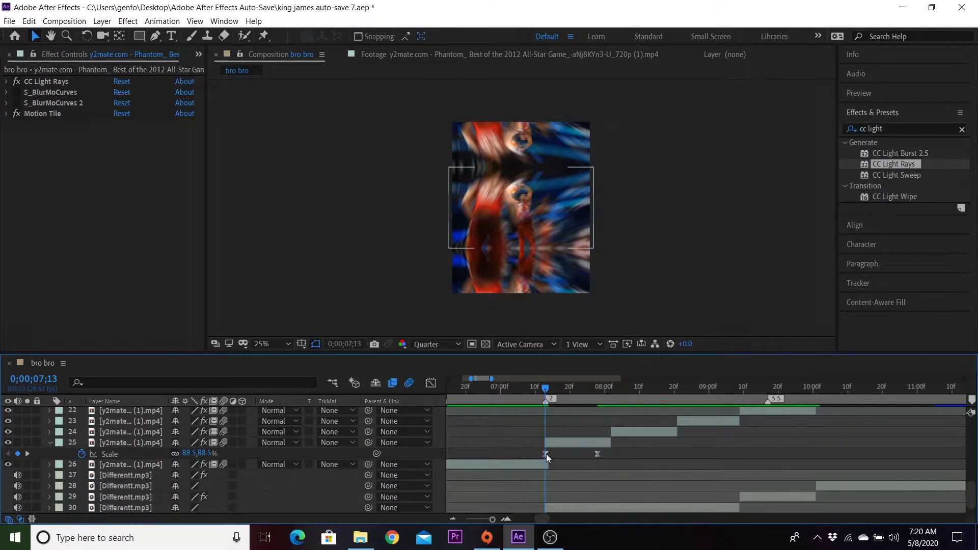
click(546, 454)
click(433, 387)
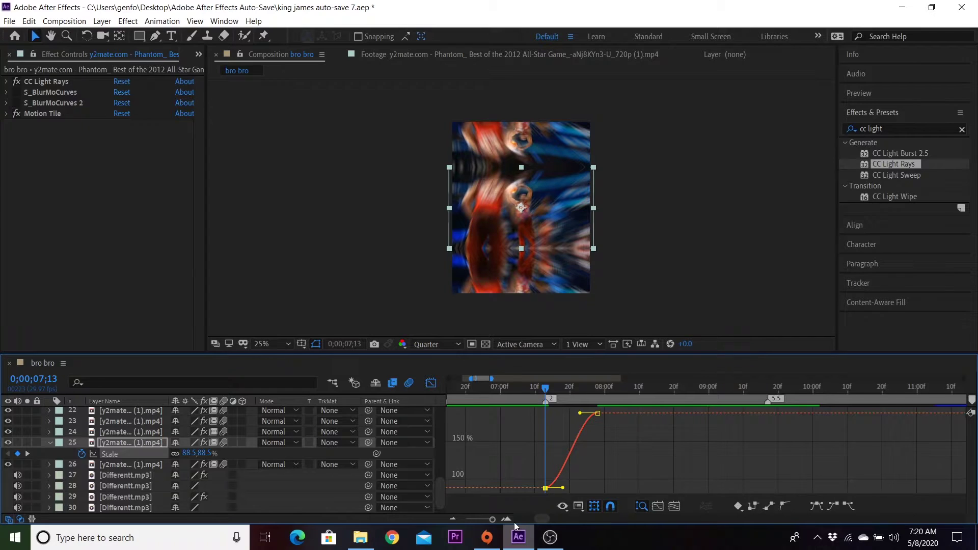
key(equal)
key(equal)
drag(613, 490, 587, 413)
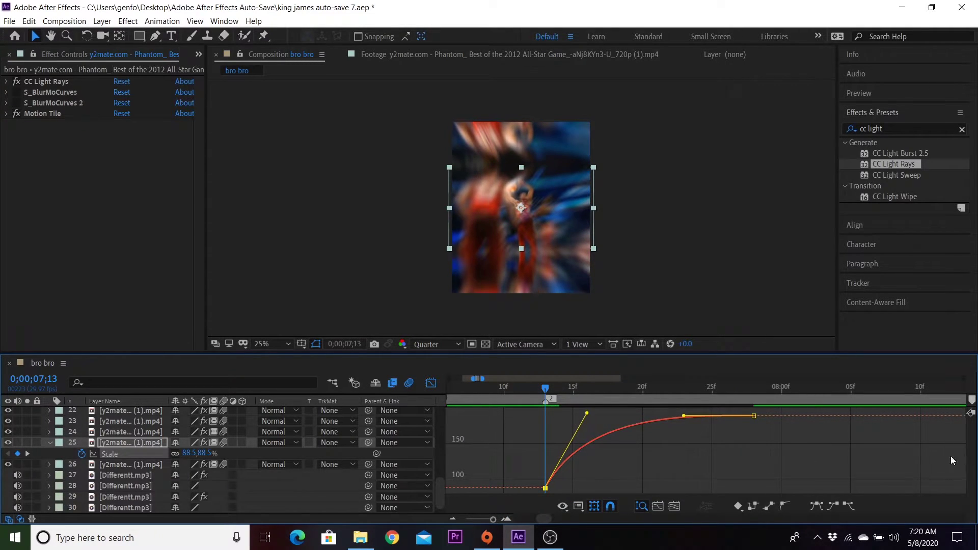
key(shift+F3)
Preview the transition from 0;00;06;25 and stop at 0;00;07;13
key(u)
key(u)
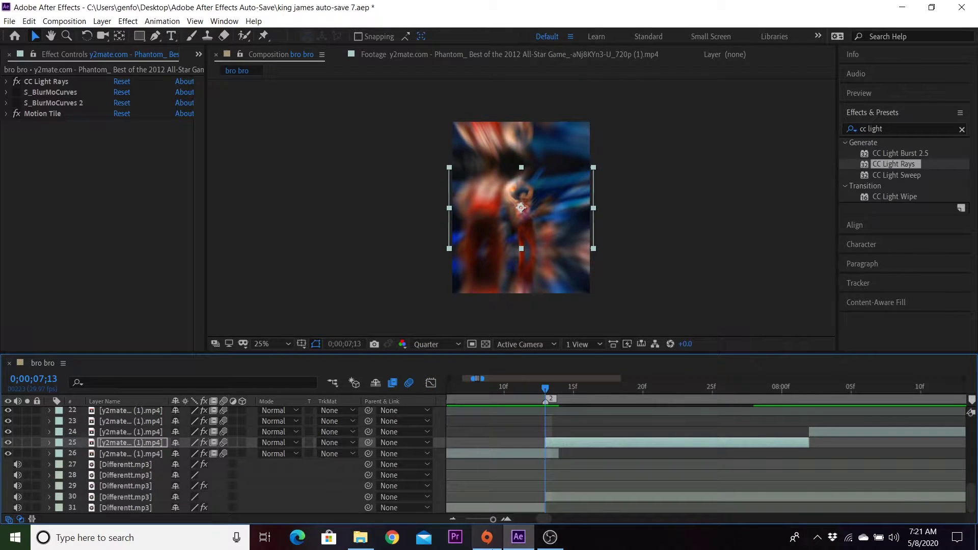
click(452, 519)
click(484, 388)
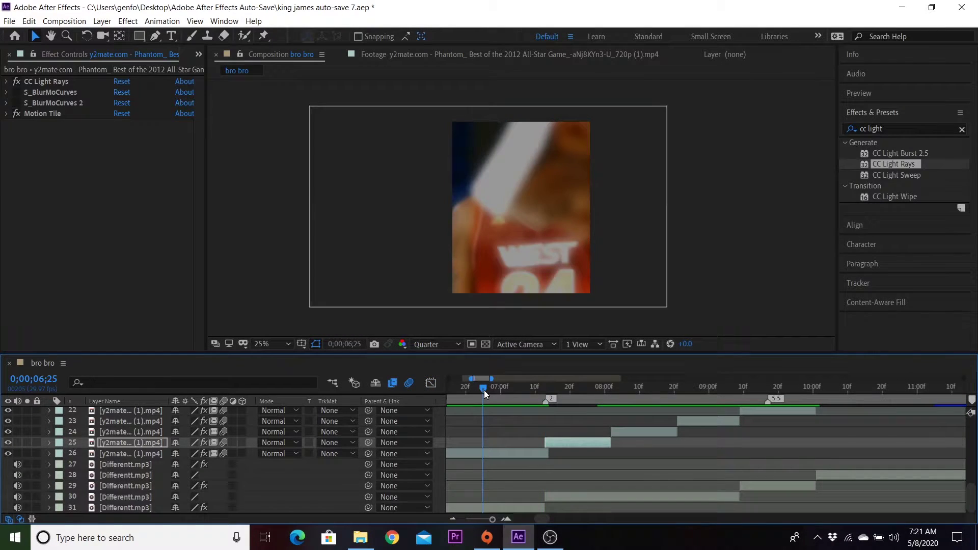
key(space)
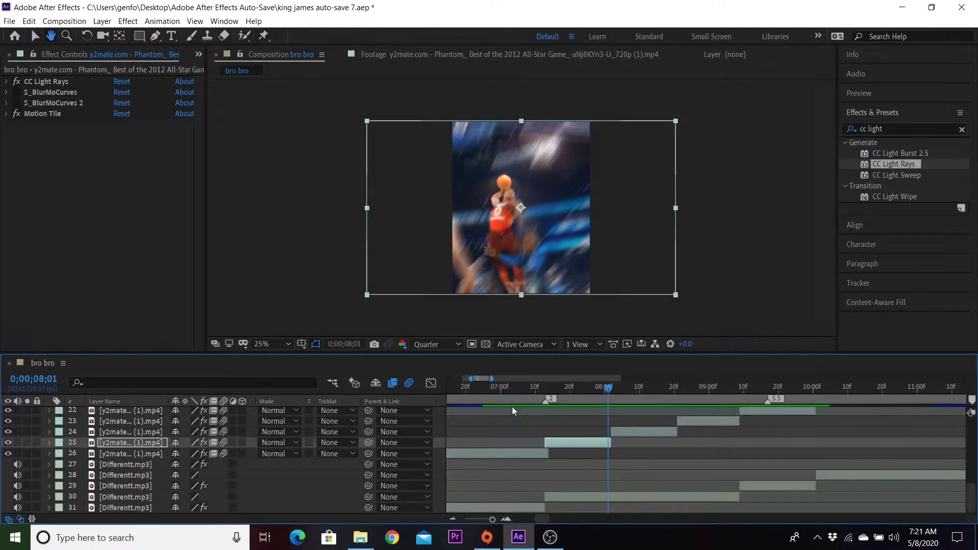
drag(503, 390, 546, 421)
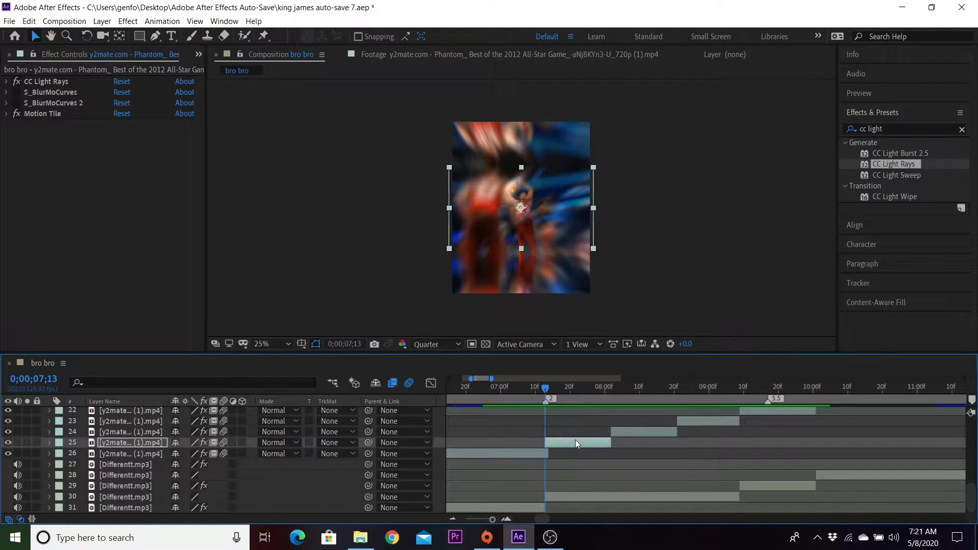
Inspect layer 26's animation, jump to marker 2 at 0;00;07;13, and select layer 25
click(555, 454)
key(u)
key(j)
key(minus)
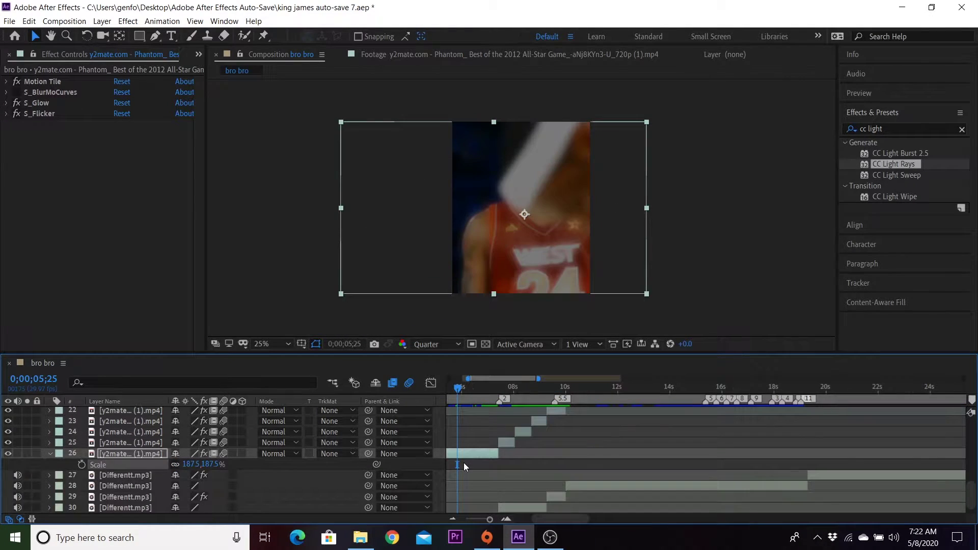
key(u)
key(u)
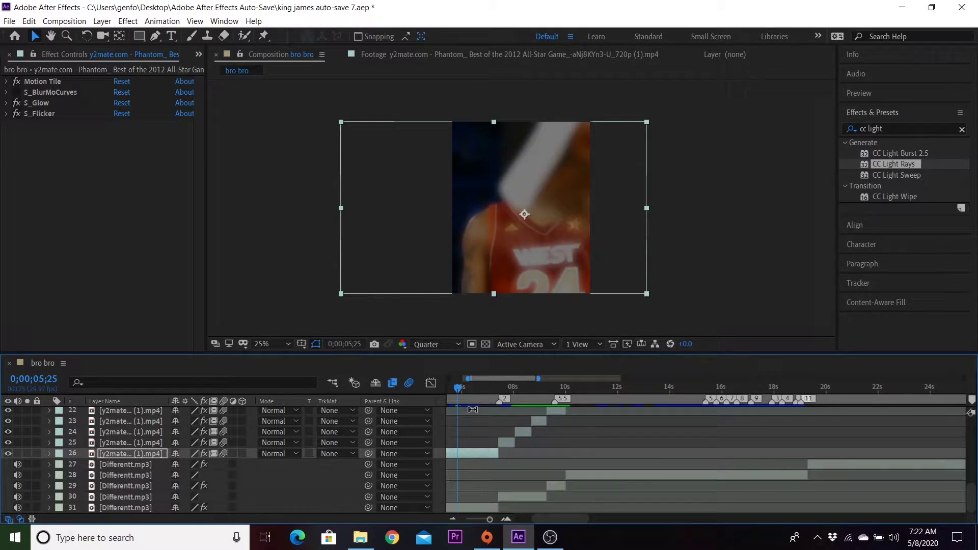
key(k)
click(507, 519)
click(506, 519)
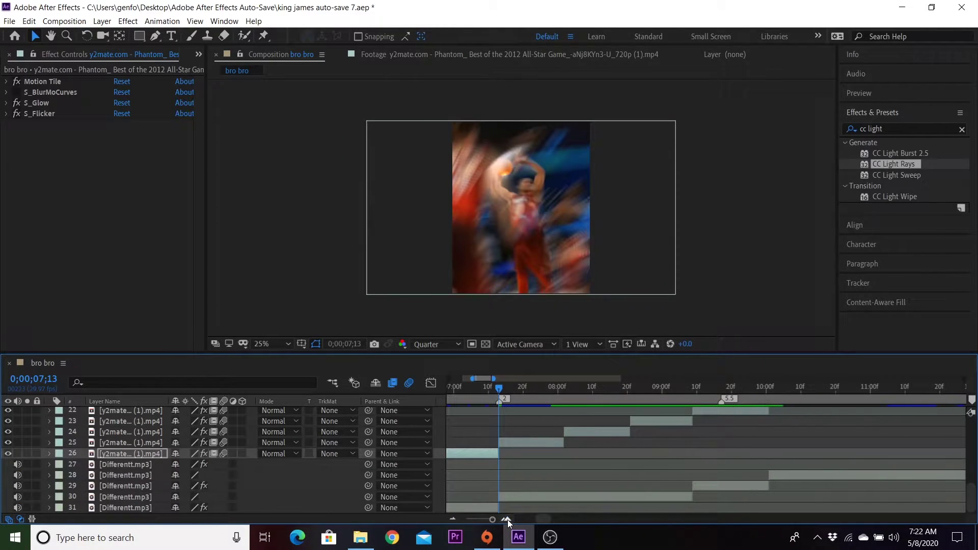
click(547, 441)
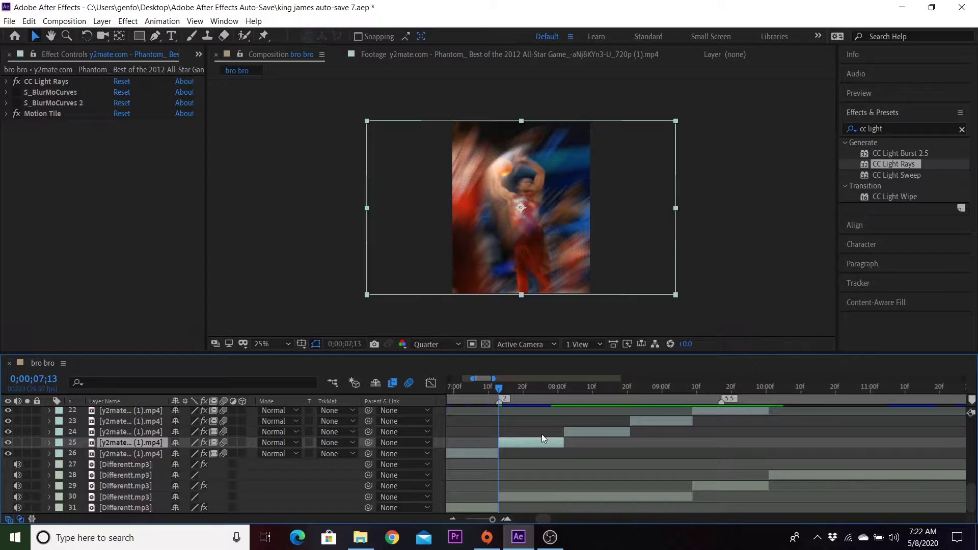
Keyframe layer 25's Scale from 189.5% to 480.5% at 0;00;08;02 with Easy Ease
drag(502, 387, 546, 390)
key(s)
click(81, 454)
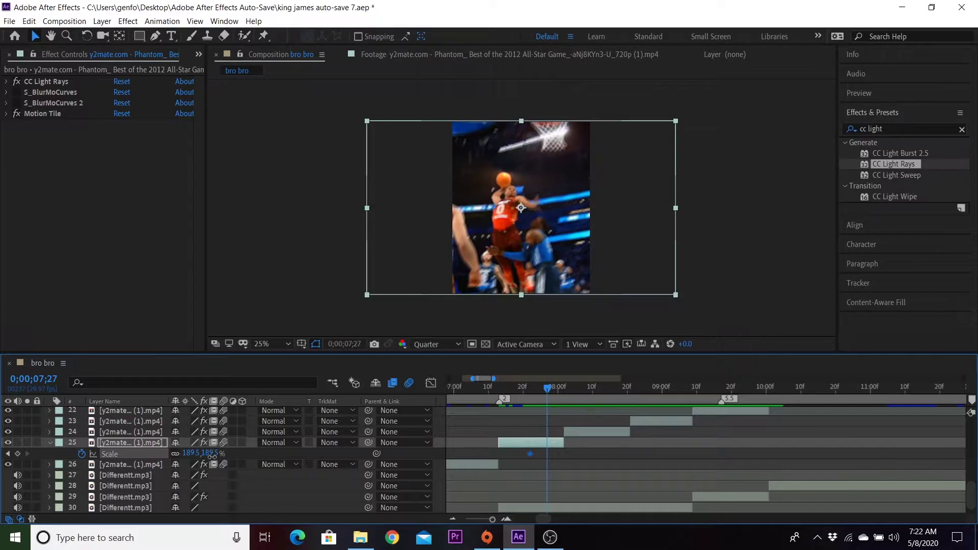
drag(209, 453, 297, 453)
drag(373, 453, 391, 452)
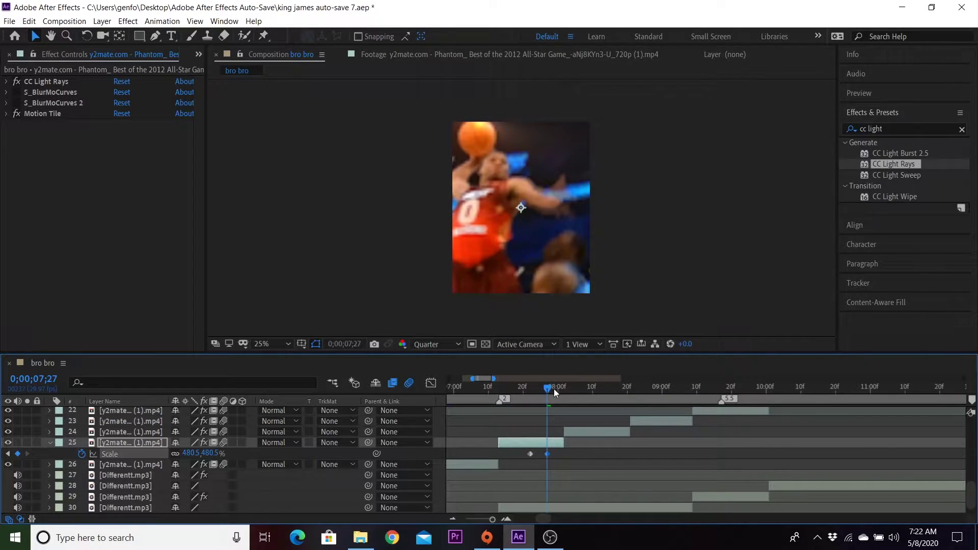
drag(554, 389, 564, 390)
drag(546, 453, 580, 455)
key(F9)
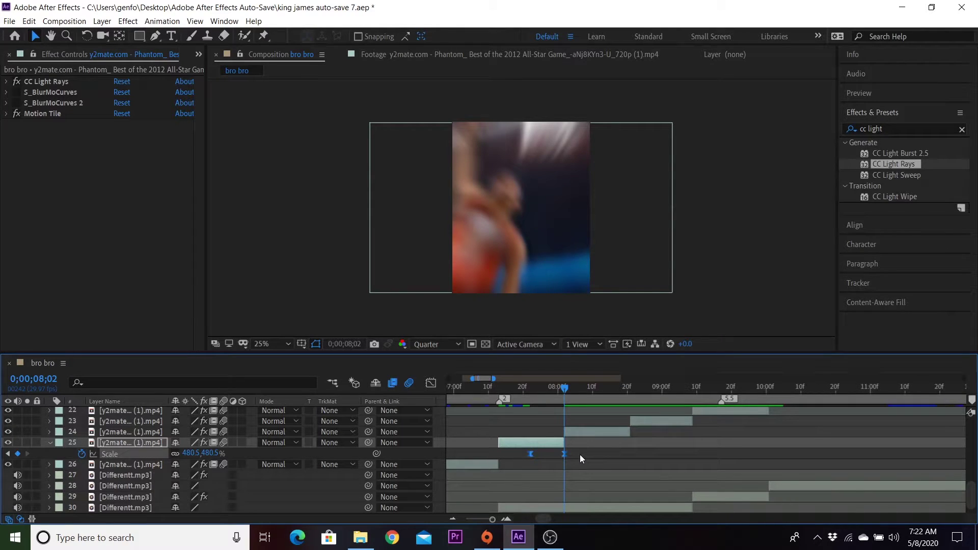
click(582, 456)
click(565, 453)
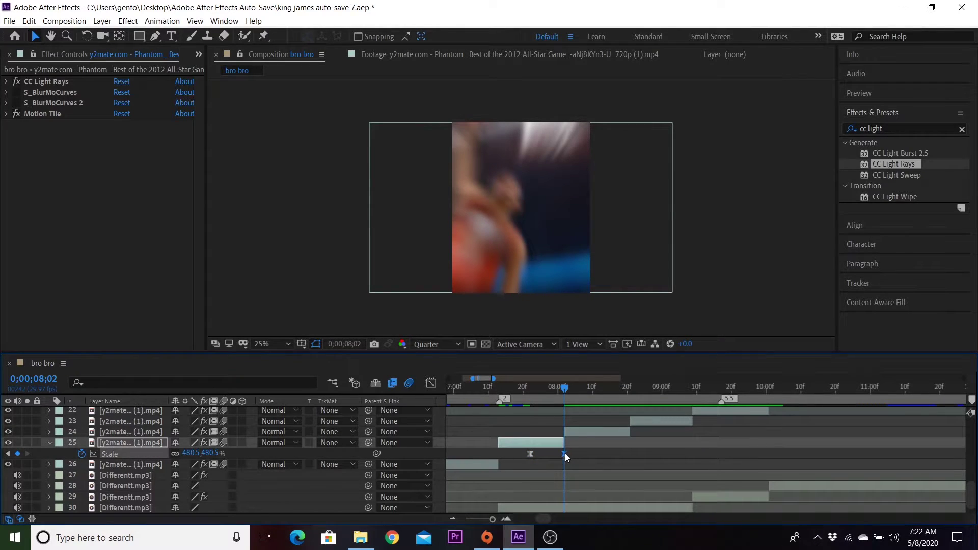
click(434, 383)
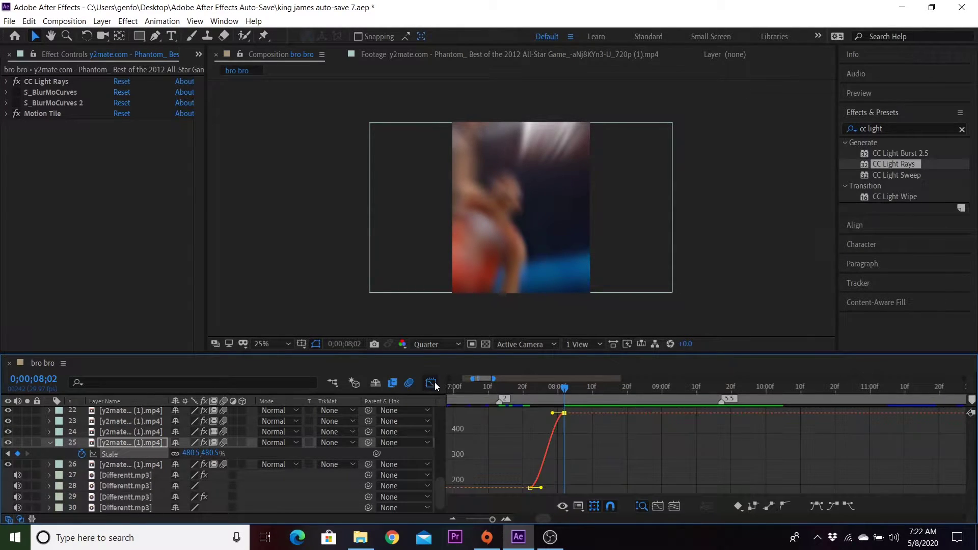
Reshape layer 25's Scale curve to shoot up at the end, then check frames around 08;02
click(506, 520)
click(455, 520)
drag(517, 488, 560, 479)
drag(541, 413, 573, 496)
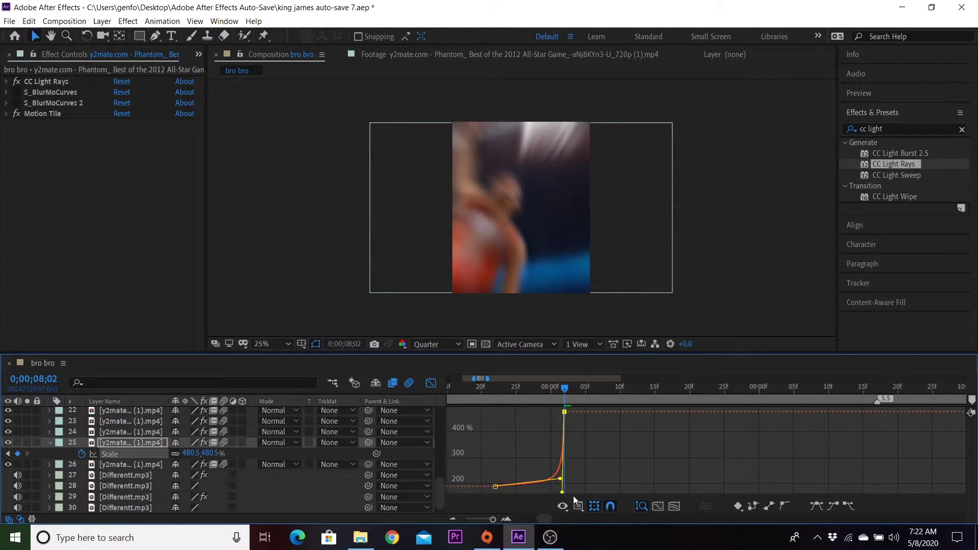
click(431, 383)
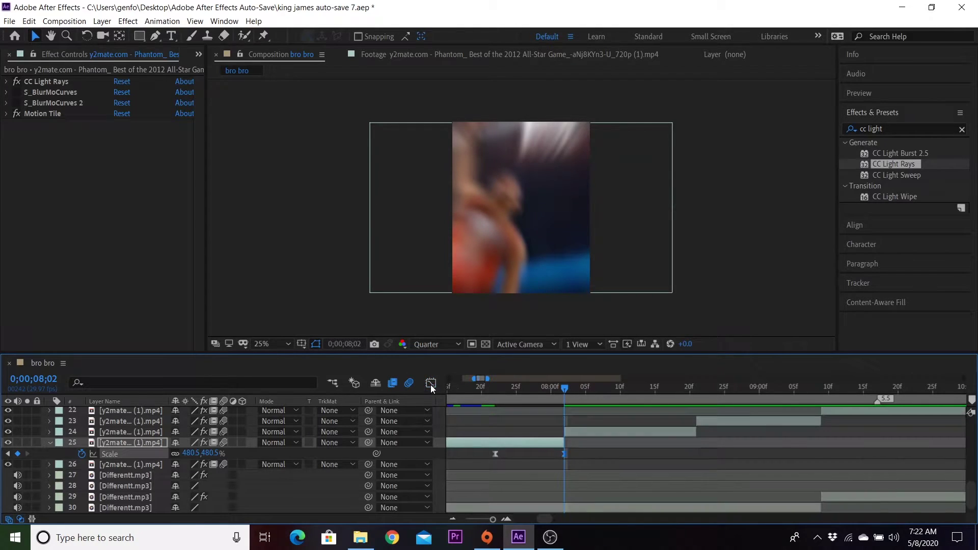
key(u)
key(u)
key(u)
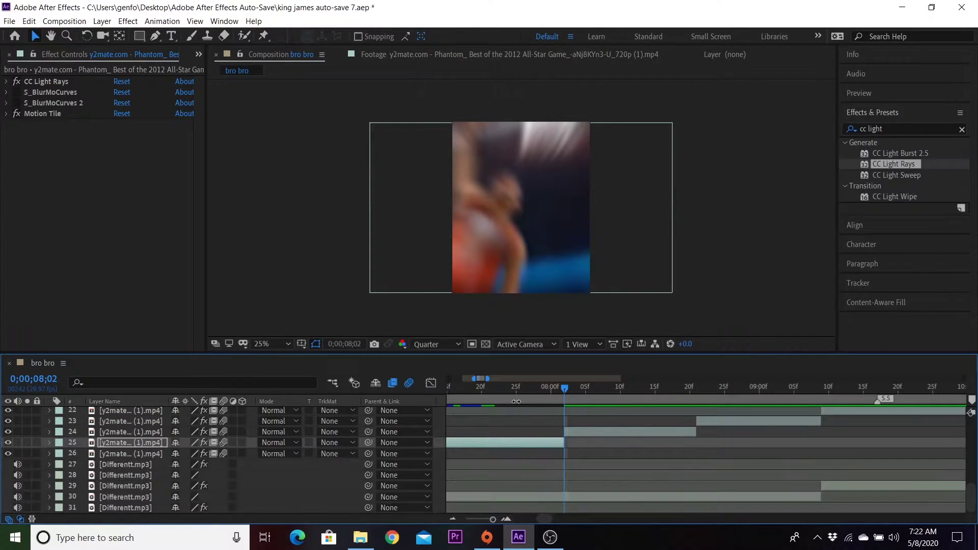
drag(490, 389, 561, 399)
key(u)
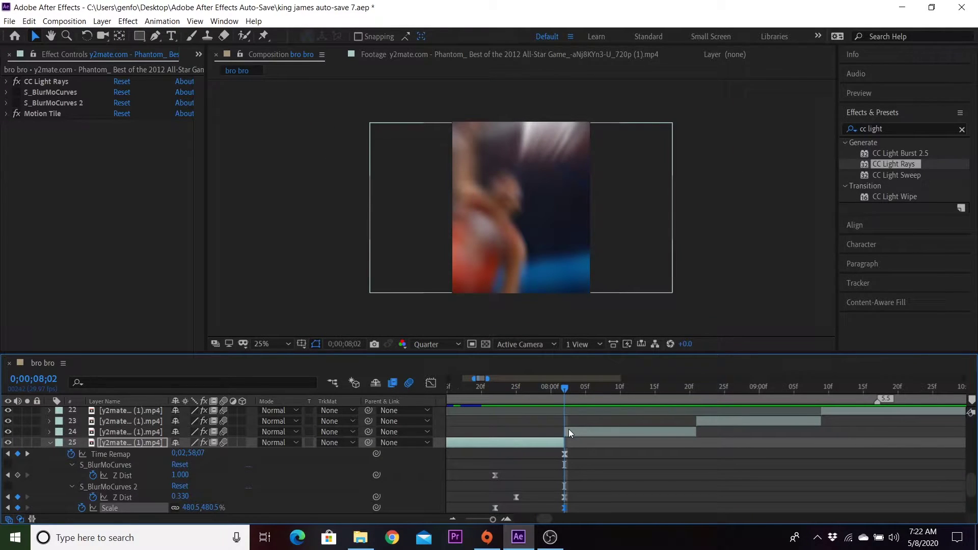
click(577, 432)
Move layer 24's Scale keyframe later in time
click(530, 444)
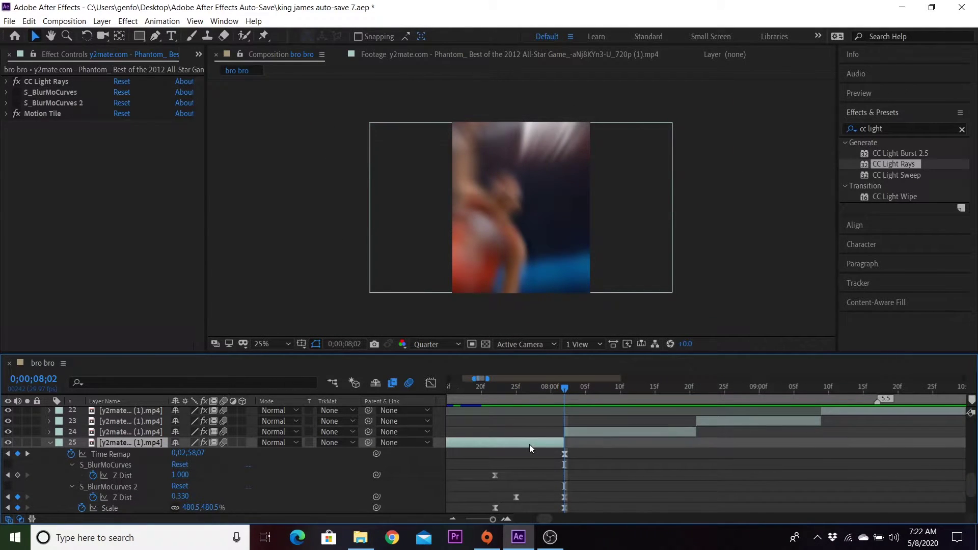
key(u)
click(583, 433)
key(s)
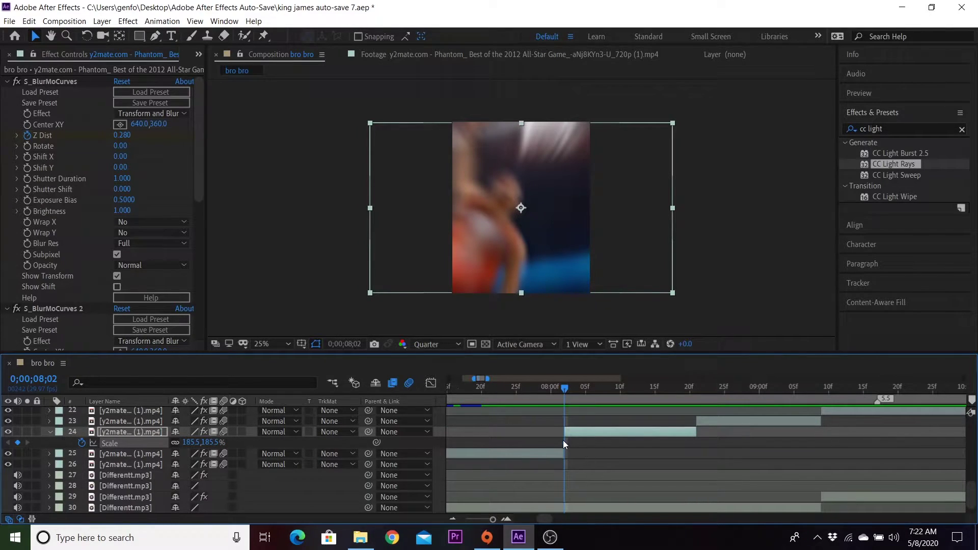
drag(563, 443, 634, 443)
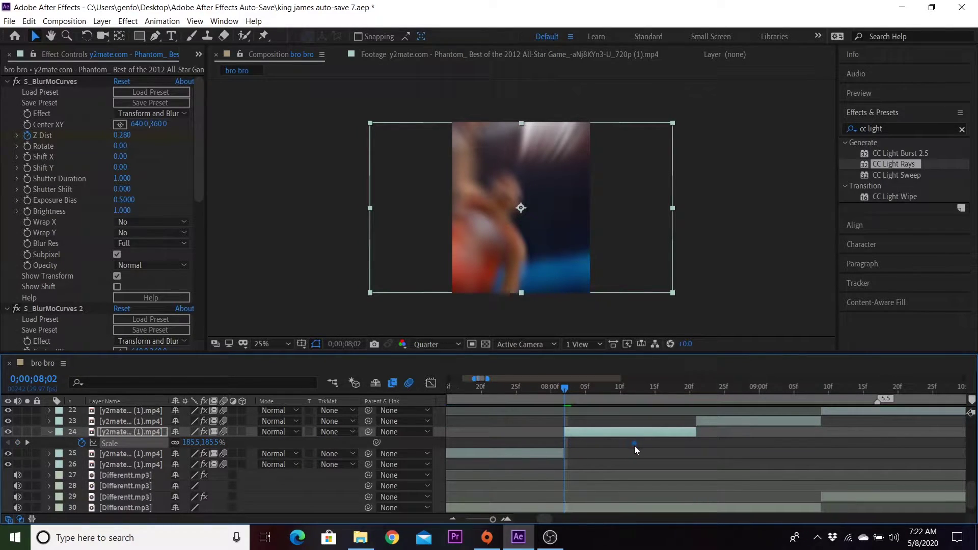
Collapse the S_BlurMoCurves, S_BlurMoCurves 2 and Motion Tile settings and turn off both blurs
click(579, 433)
drag(564, 388, 581, 387)
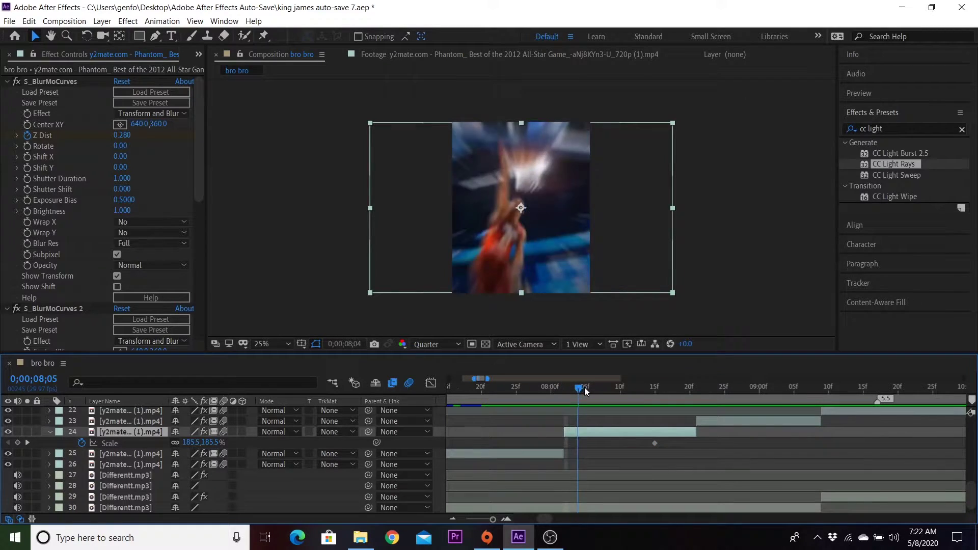
click(7, 81)
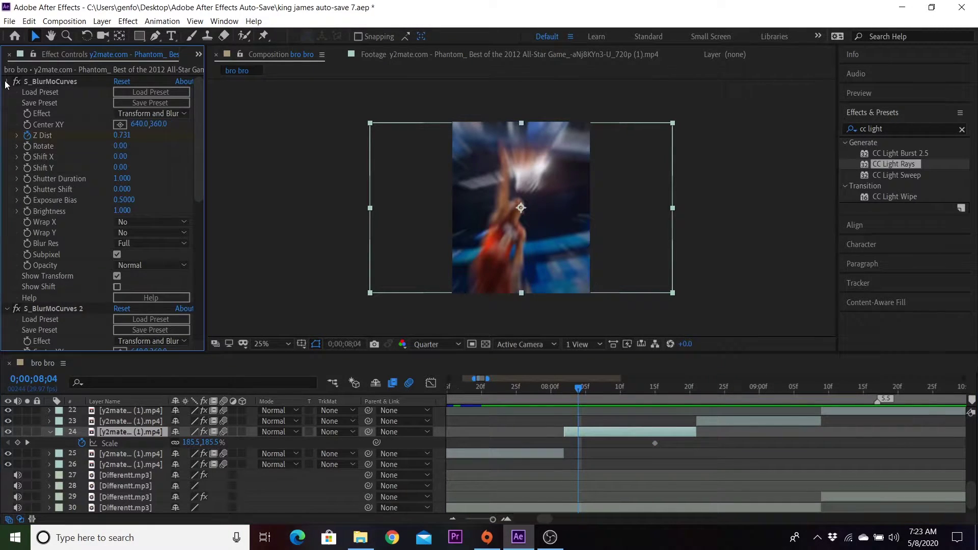
click(7, 92)
click(6, 103)
click(16, 92)
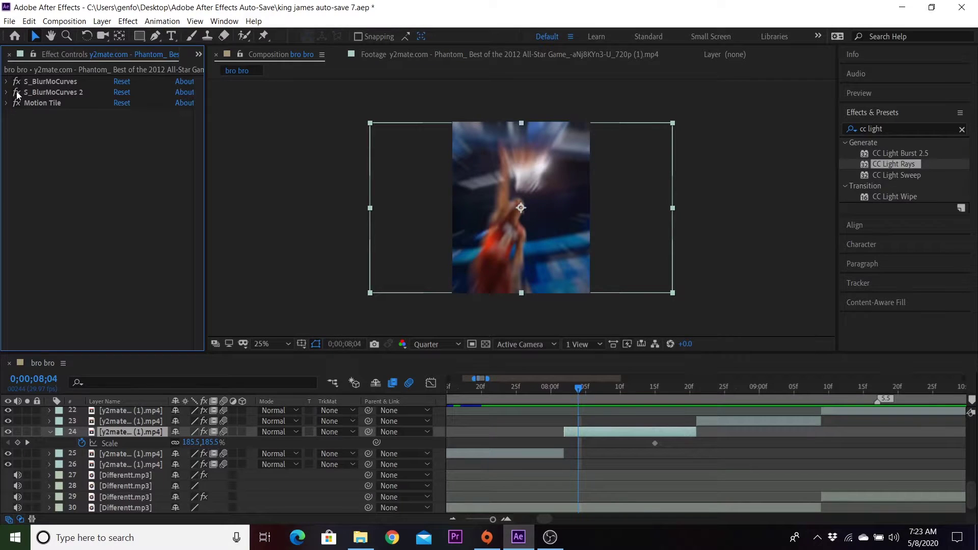
click(16, 81)
Set layer 24's Scale to 528.5% at 08;02 and apply Easy Ease to both Scale keyframes
drag(559, 390, 565, 389)
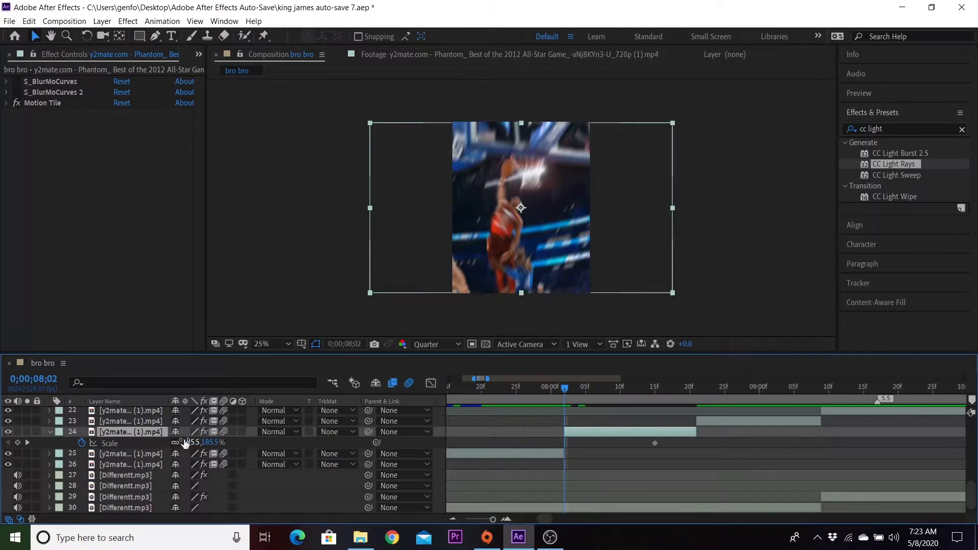
drag(184, 443, 417, 451)
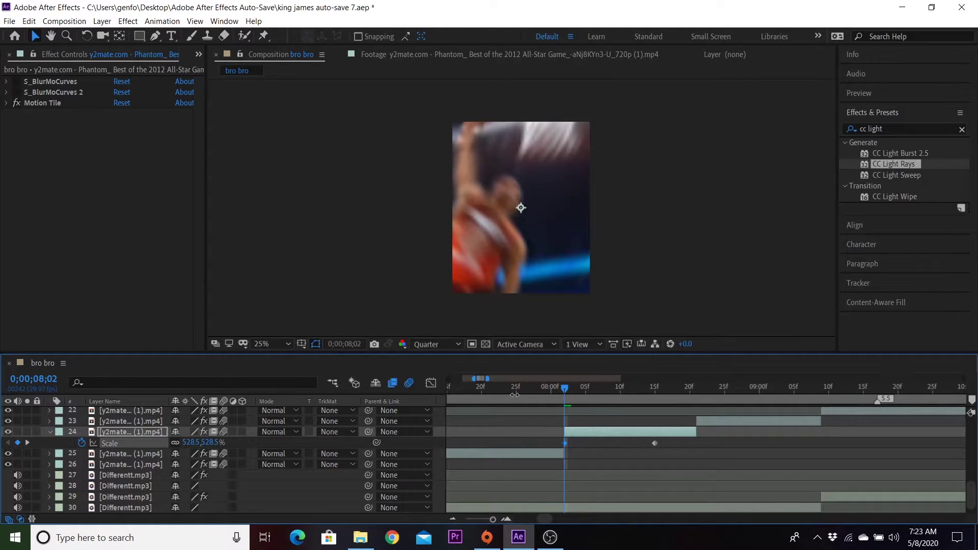
drag(515, 394, 677, 445)
key(F9)
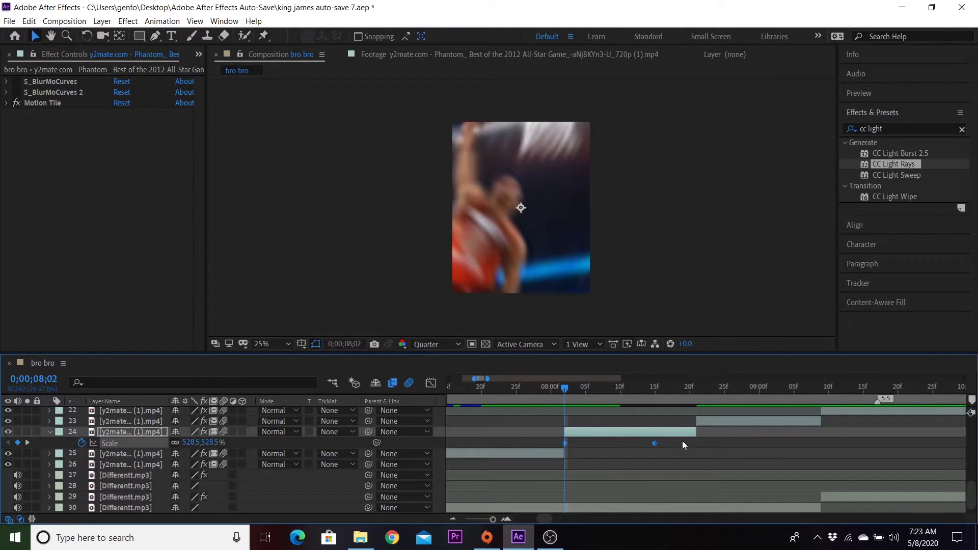
click(564, 443)
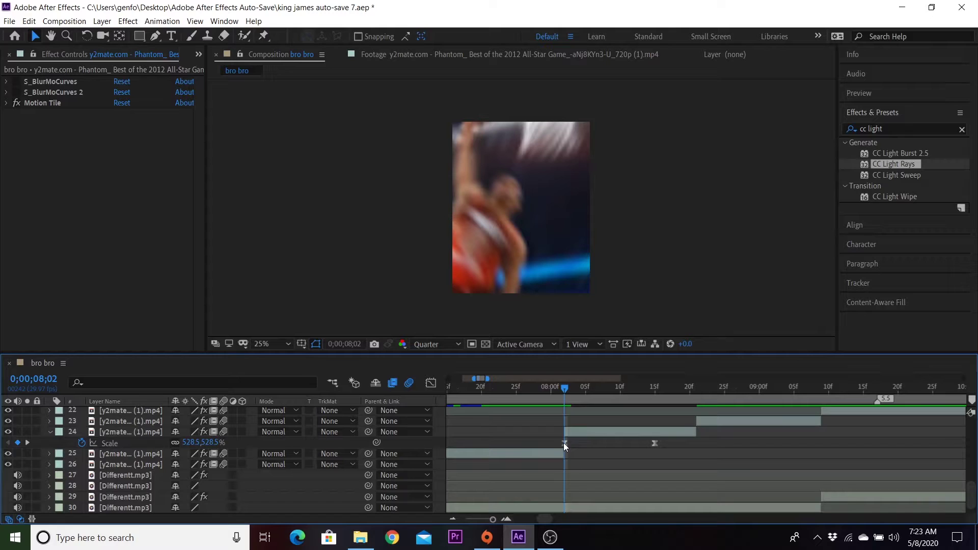
In the Graph Editor, steepen the first Scale handle so the zoom drops sharply from 500%
click(430, 383)
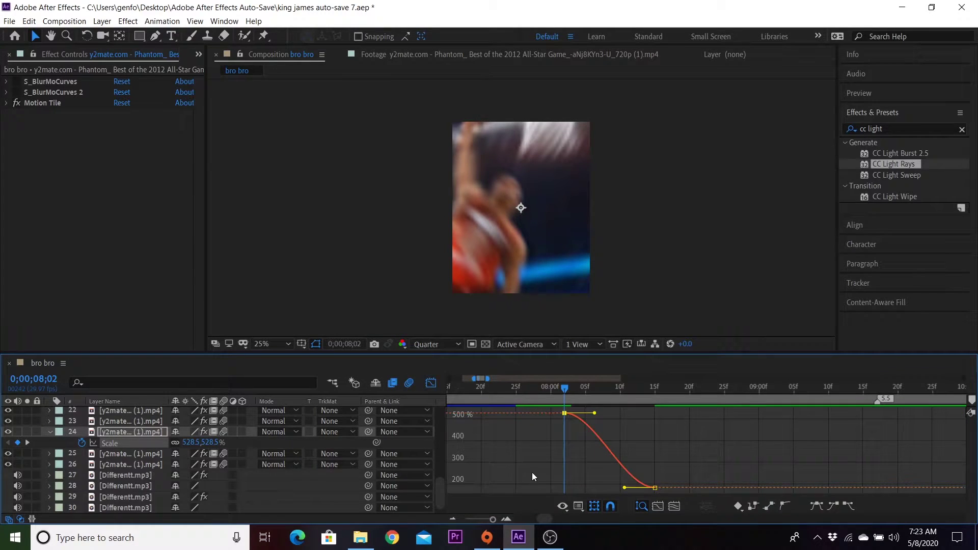
drag(594, 412, 555, 482)
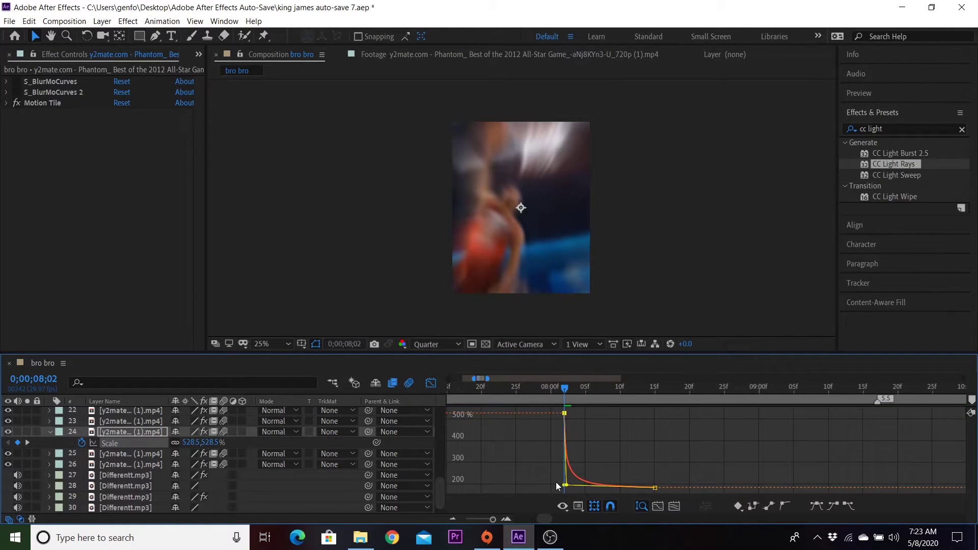
click(430, 385)
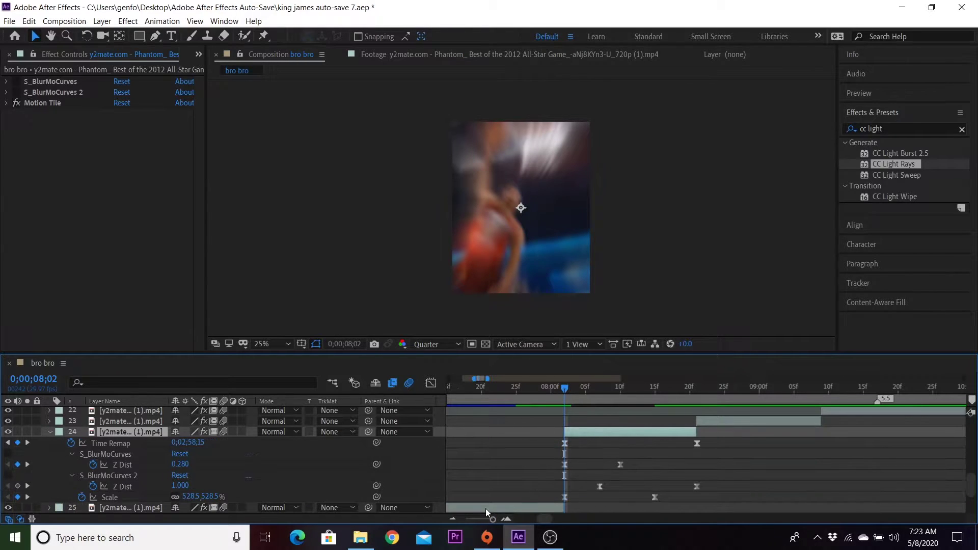
key(u)
Preview and scrub the zoom transition around 8 seconds, then select layer 25
click(452, 519)
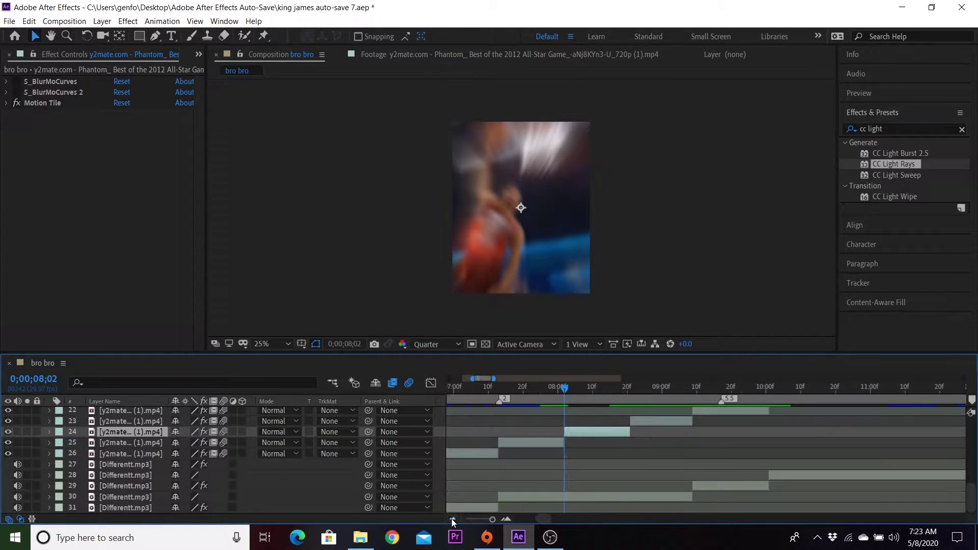
click(531, 393)
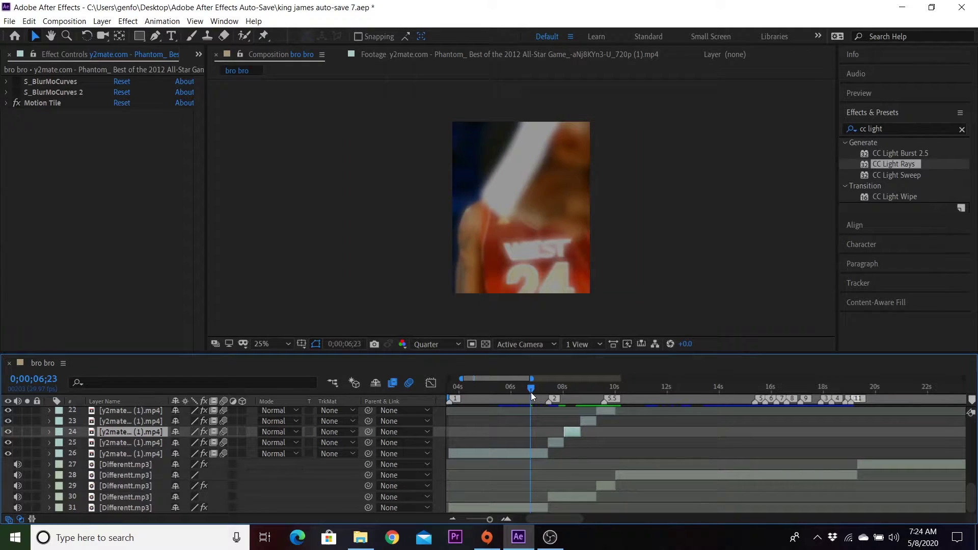
key(space)
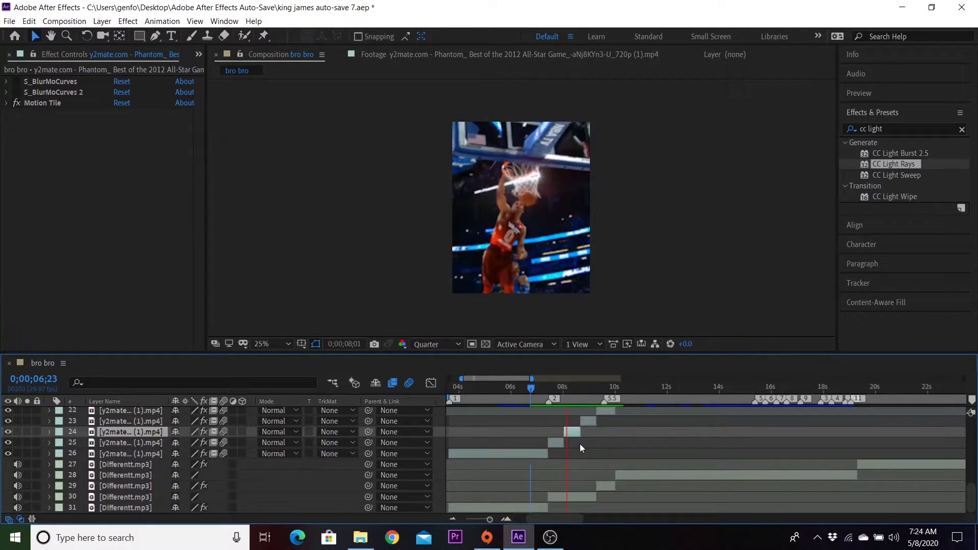
click(555, 389)
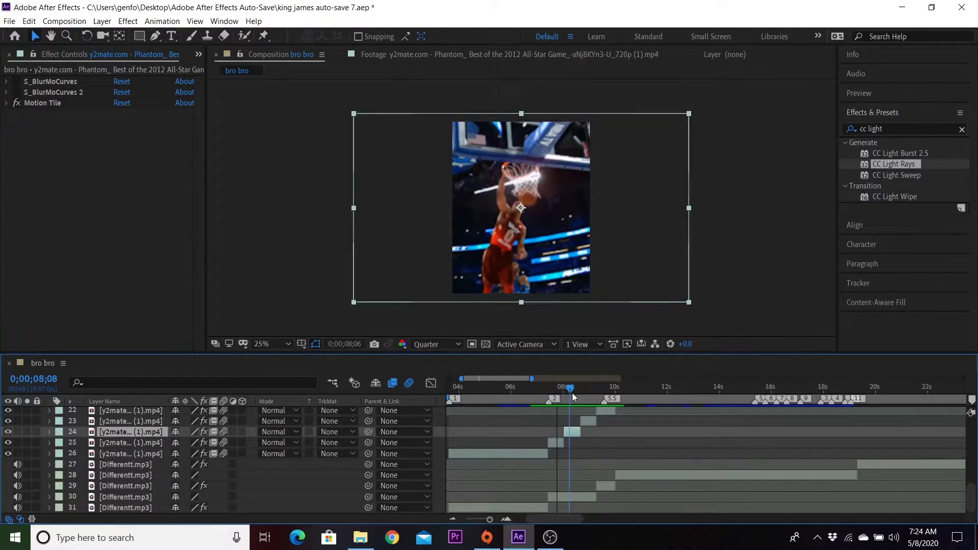
drag(573, 394, 560, 396)
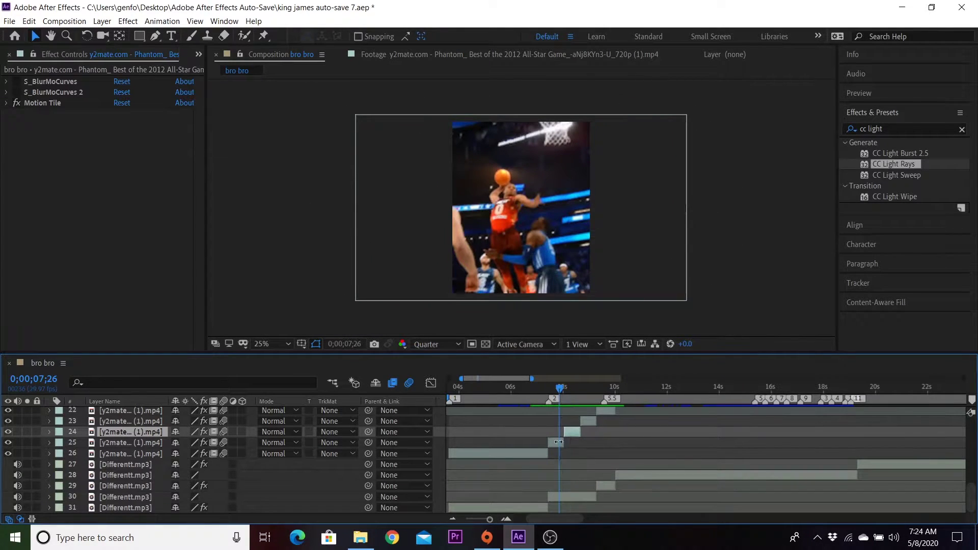
click(507, 519)
click(507, 519)
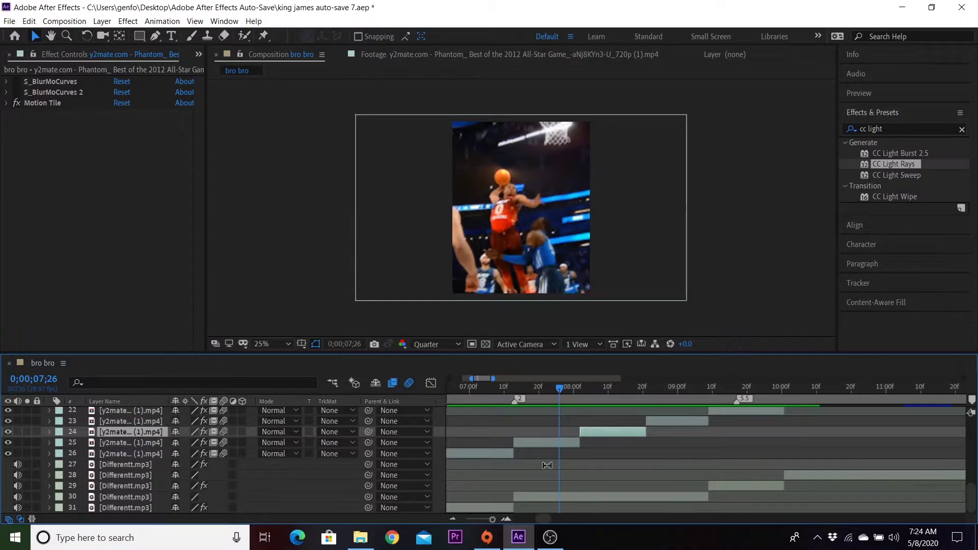
click(559, 444)
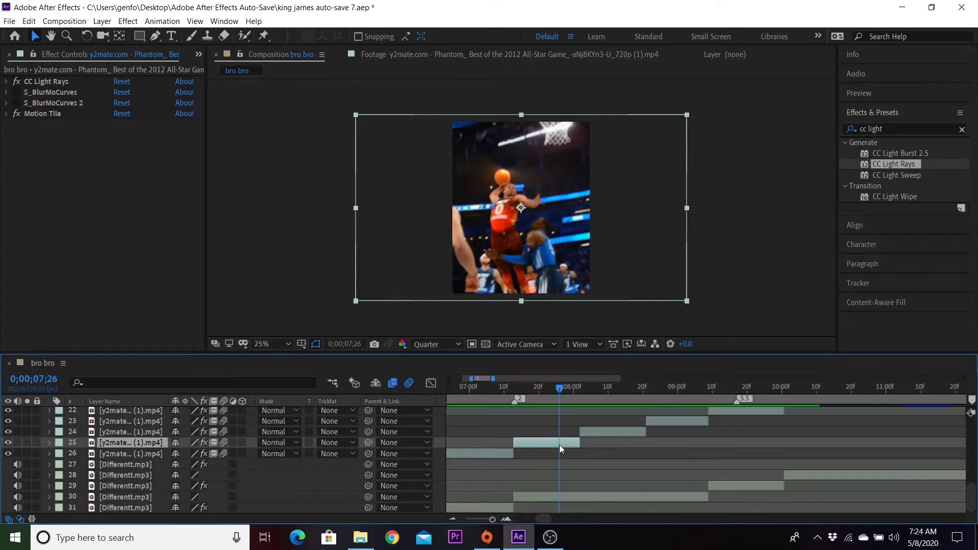
Expose layer 25's keyframed properties and its S_BlurMoCurves effect settings
key(s)
key(shift+Page_Up)
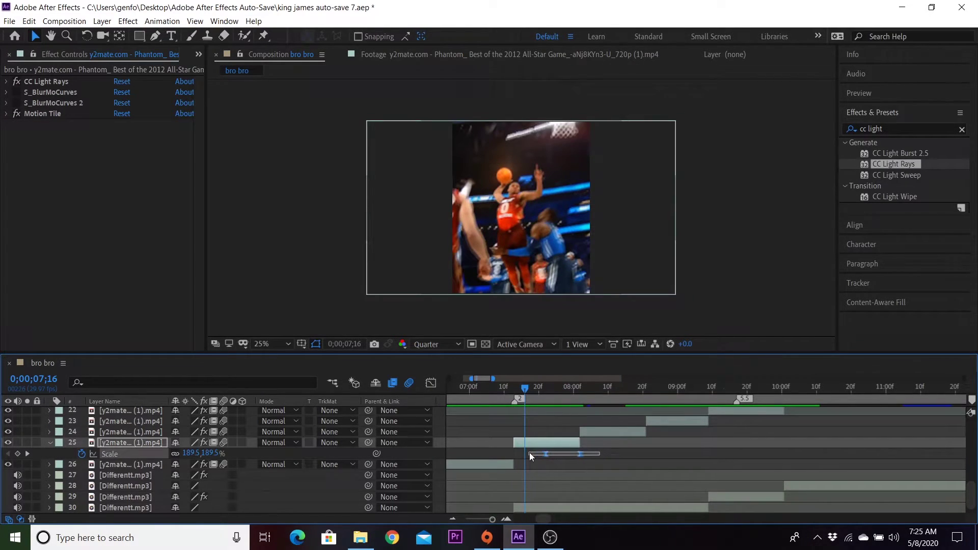
key(u)
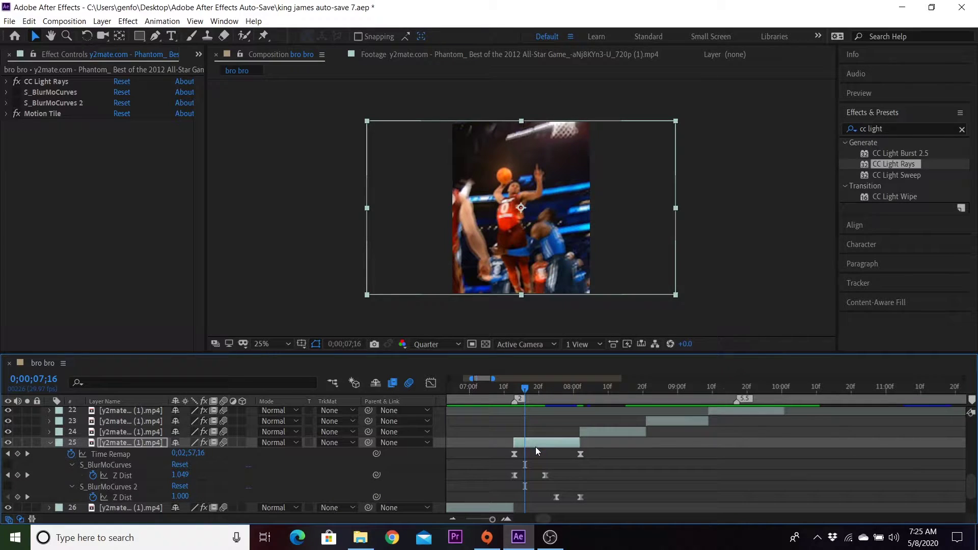
key(u)
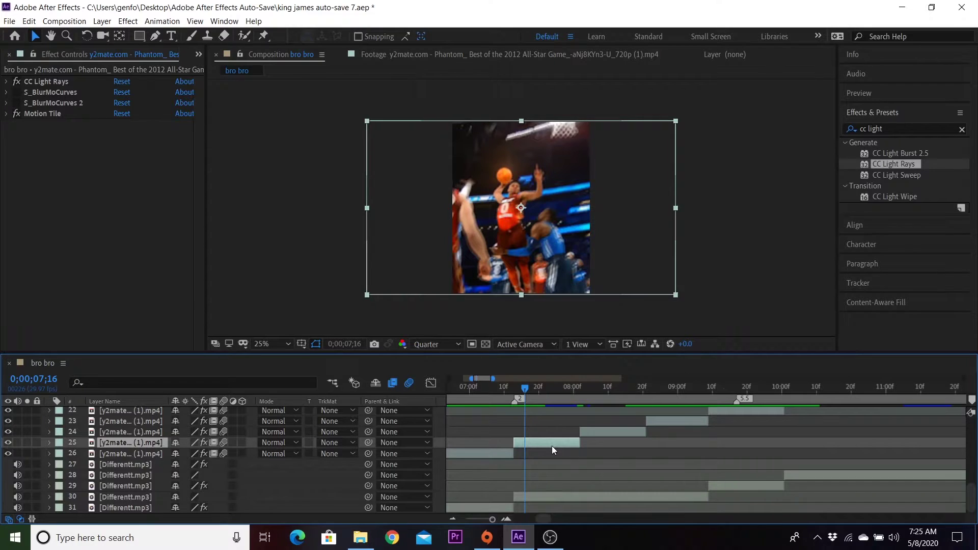
key(u)
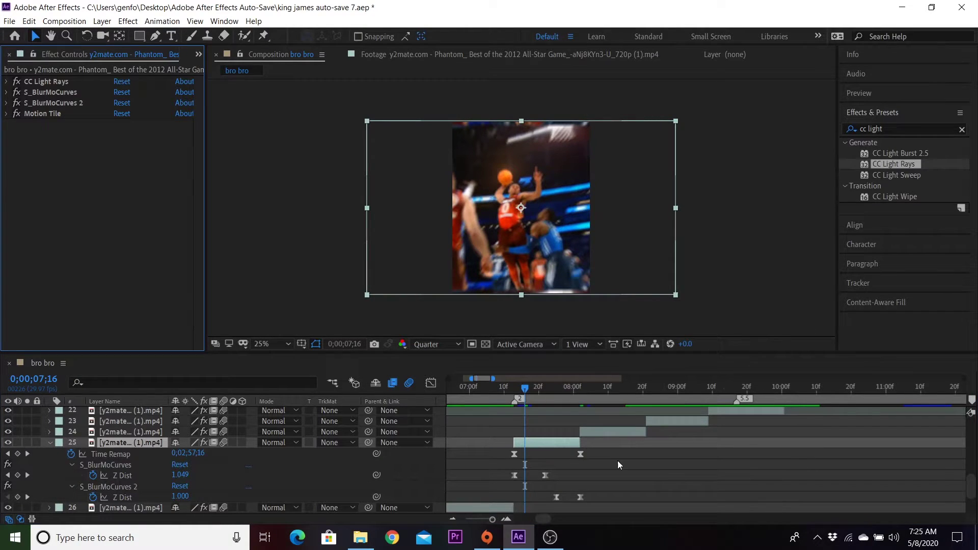
mouse_move(975, 488)
mouse_down()
mouse_move(973, 428)
mouse_move(975, 499)
mouse_up()
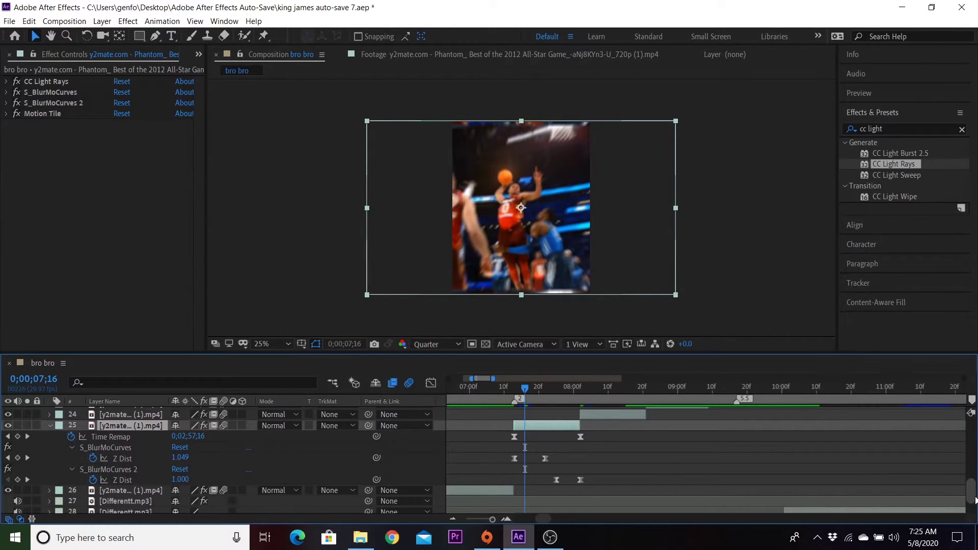
click(16, 104)
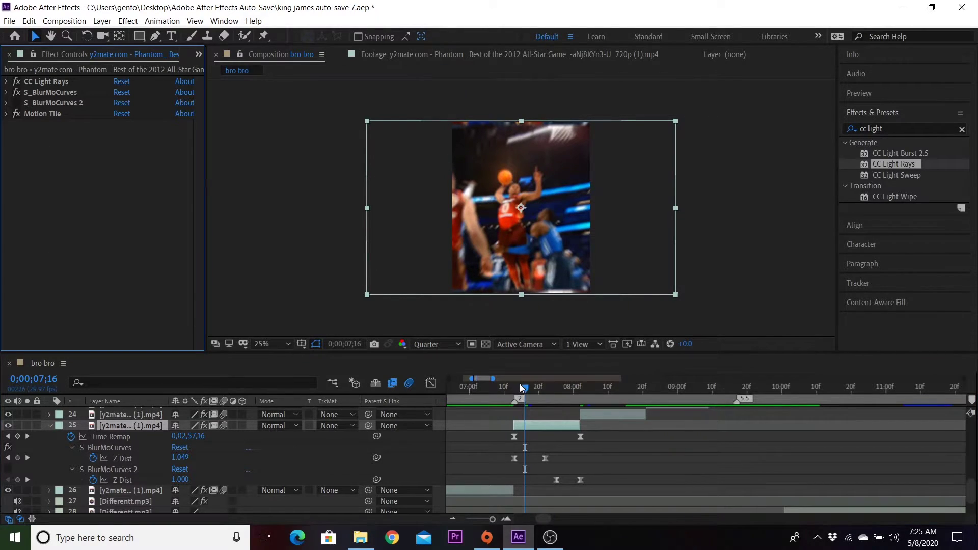
Delete the old Z Dist keyframes and key Z Dist 1.000 a few frames after 07;13
drag(522, 388, 515, 387)
key(Delete)
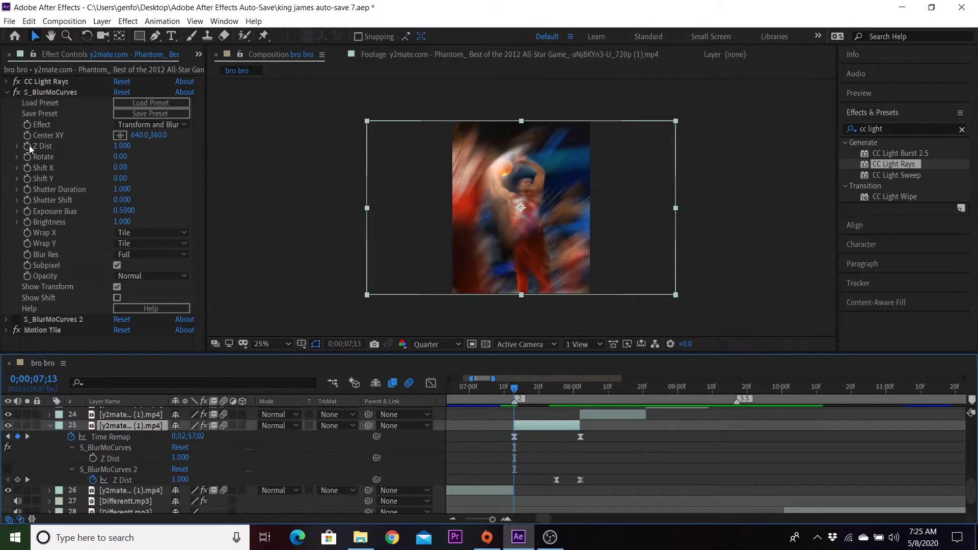
click(28, 145)
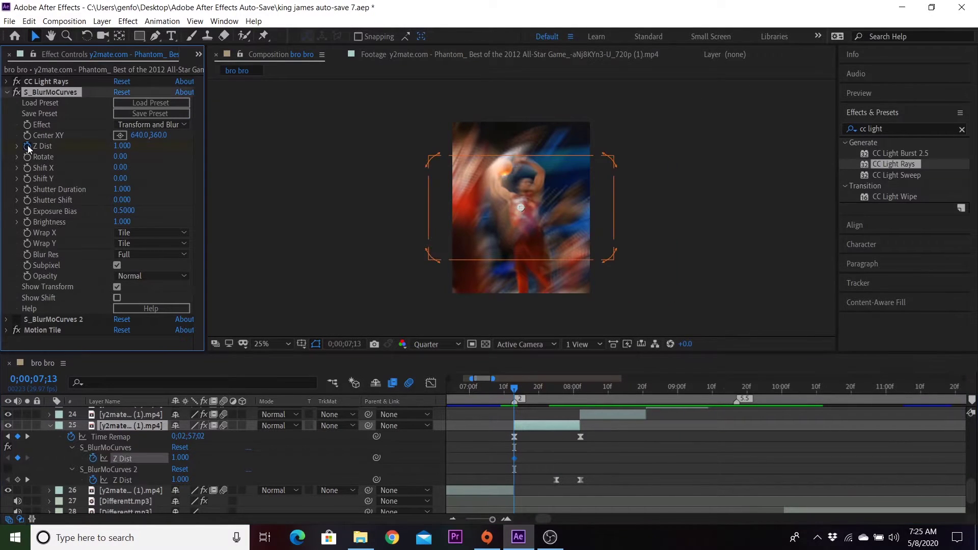
drag(517, 463, 563, 464)
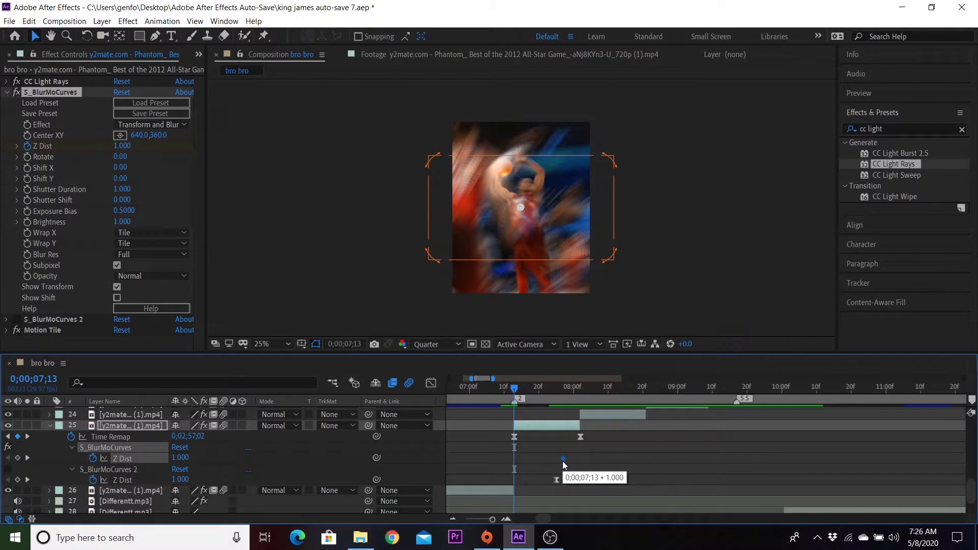
Add a Z Dist keyframe of 1.940 at 07;13 and Easy Ease both keyframes
click(128, 146)
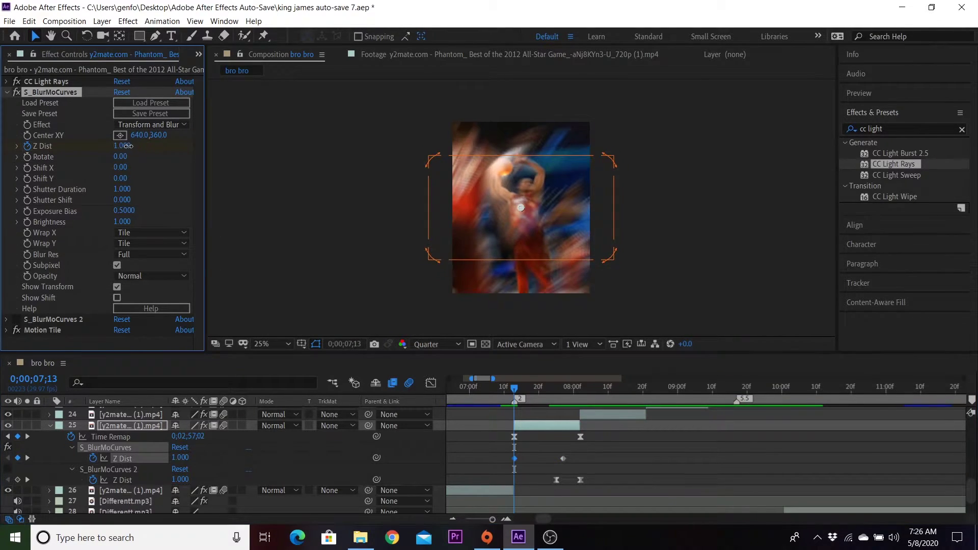
drag(127, 145, 200, 160)
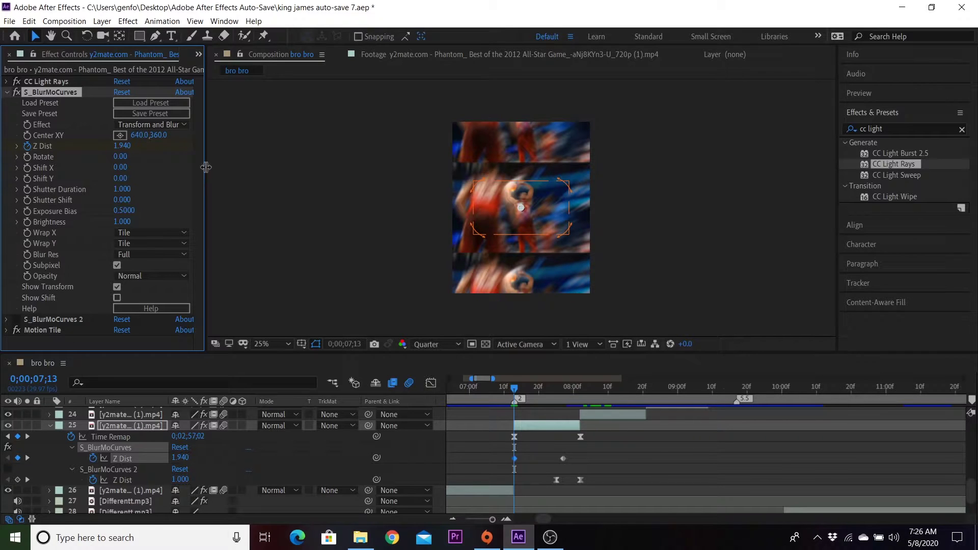
drag(506, 457, 588, 460)
key(F9)
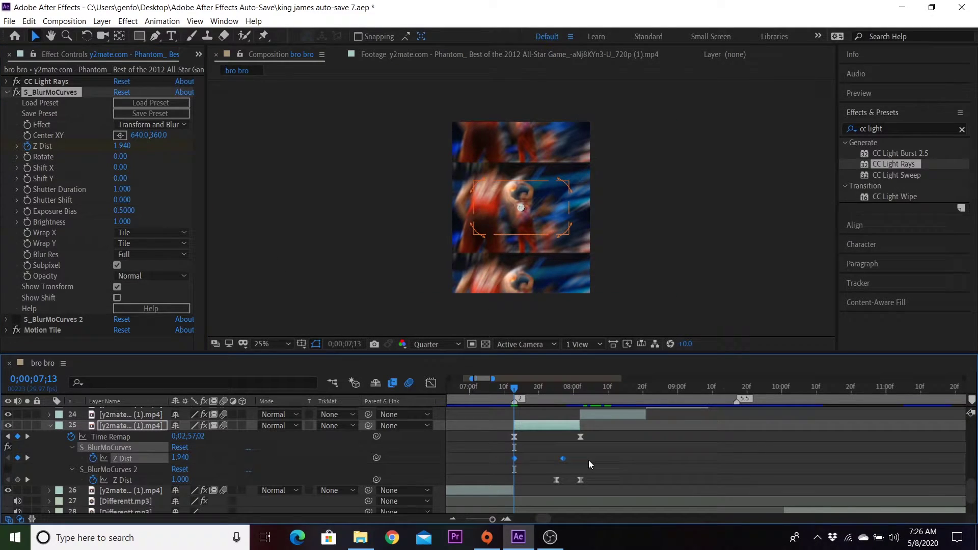
click(514, 457)
Drag the Z Dist handles in the Graph Editor so it drops almost vertically from 1.940
key(shift+F3)
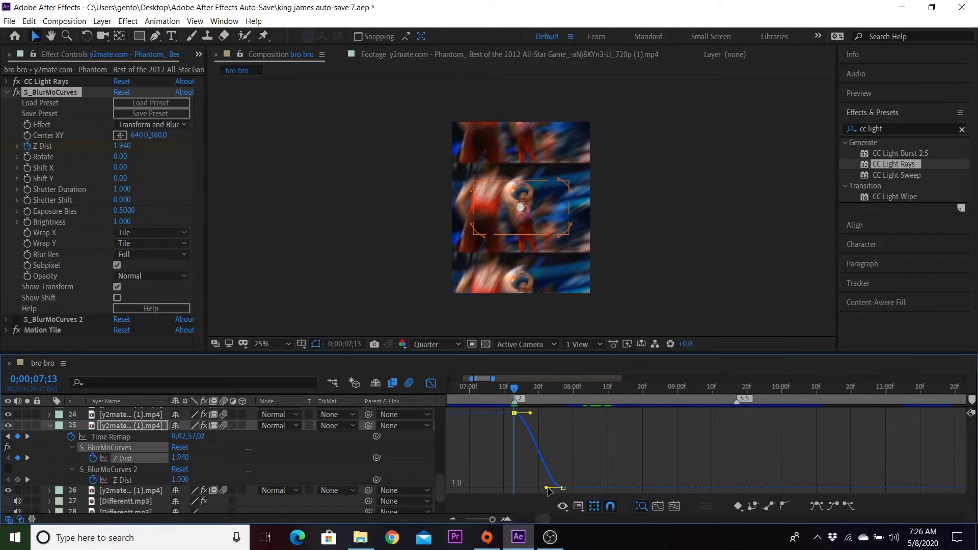
drag(547, 488, 508, 489)
drag(530, 413, 518, 437)
drag(484, 496, 469, 484)
key(shift+F3)
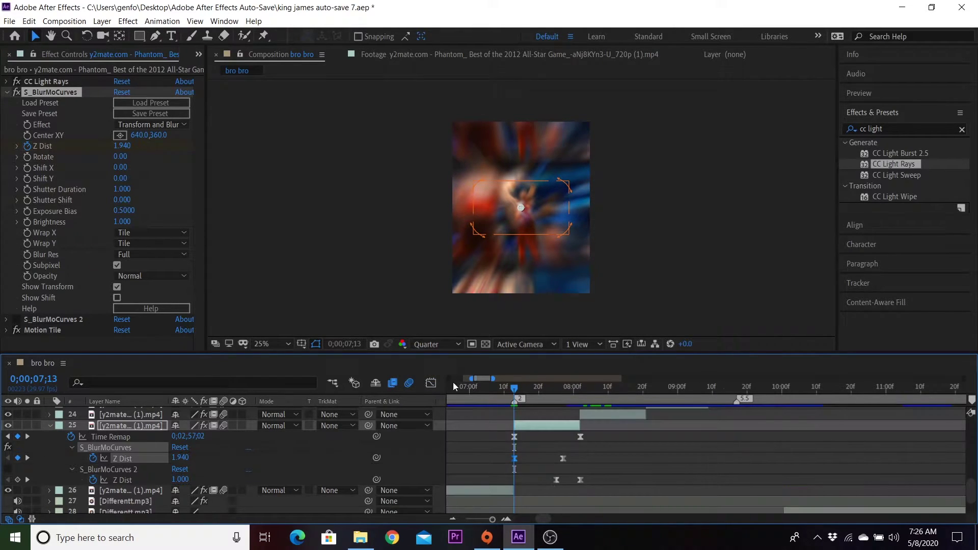
Preview the blur transition from 07;02 with layer 26 selected, then reselect layer 25
key(u)
click(476, 387)
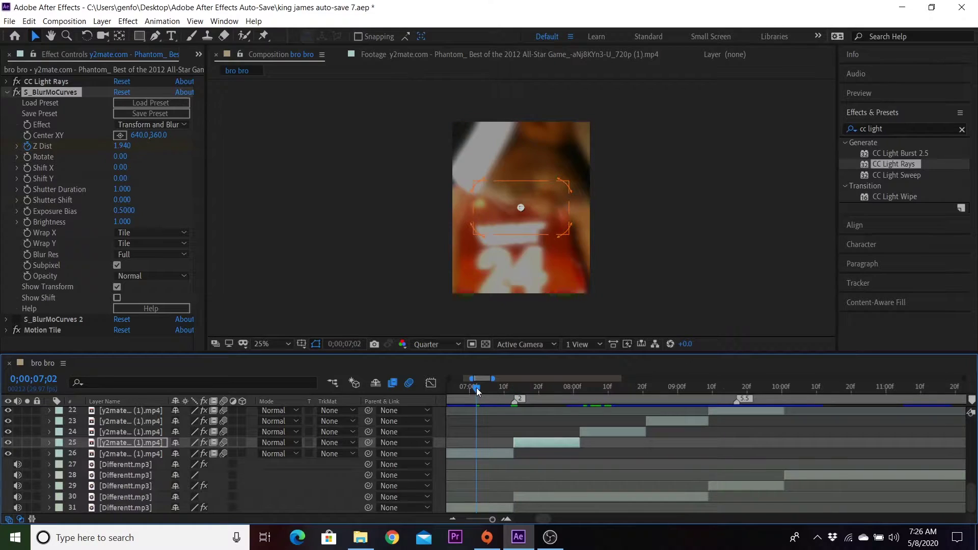
click(484, 454)
click(7, 120)
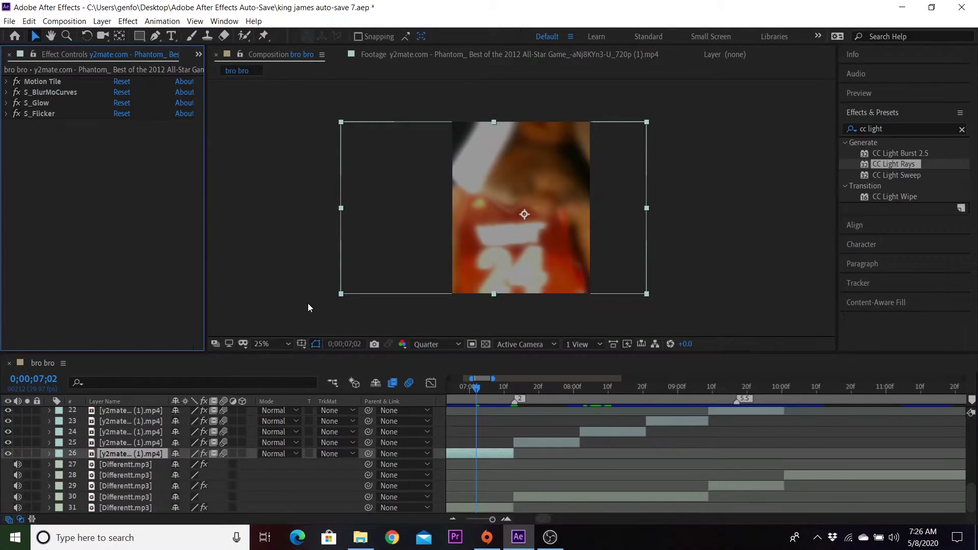
key(space)
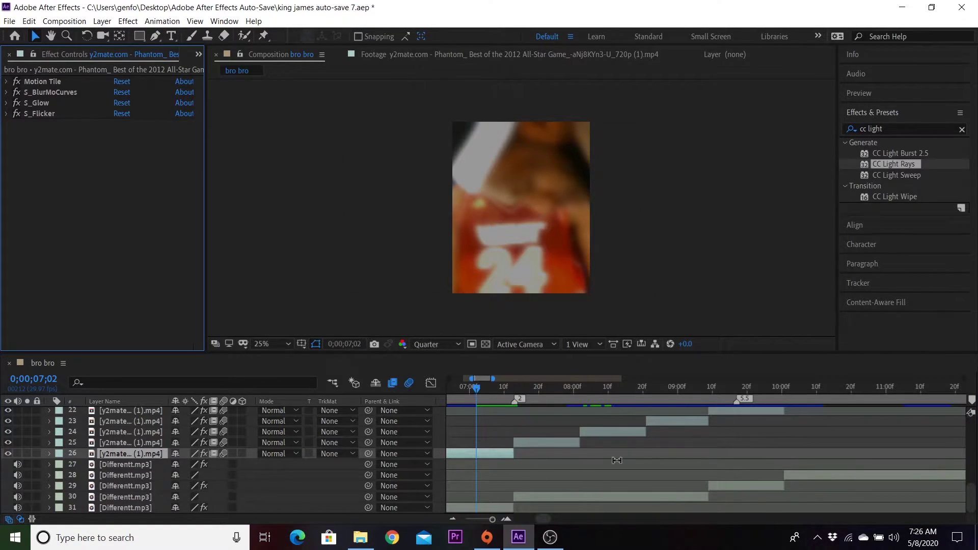
mouse_move(471, 390)
mouse_down()
mouse_move(533, 396)
mouse_move(486, 403)
mouse_up()
key(space)
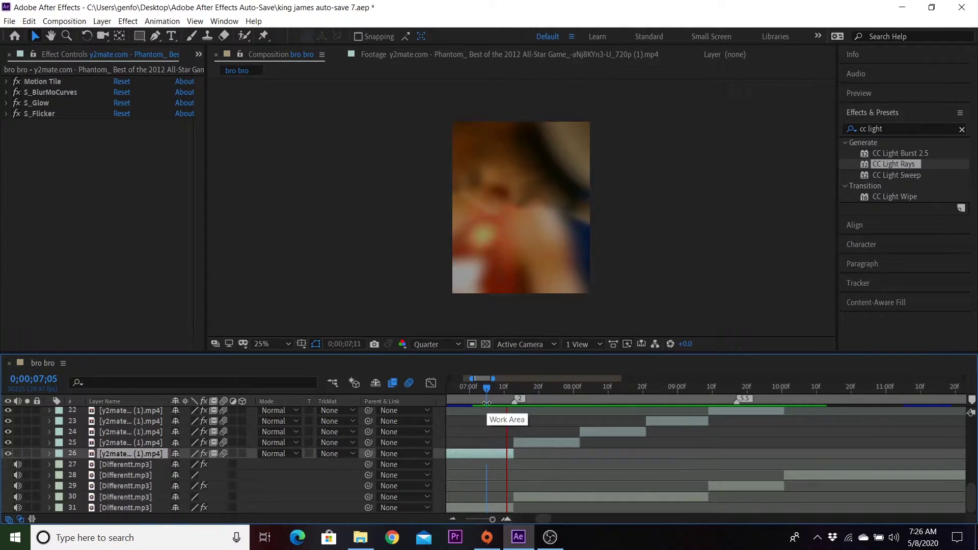
key(space)
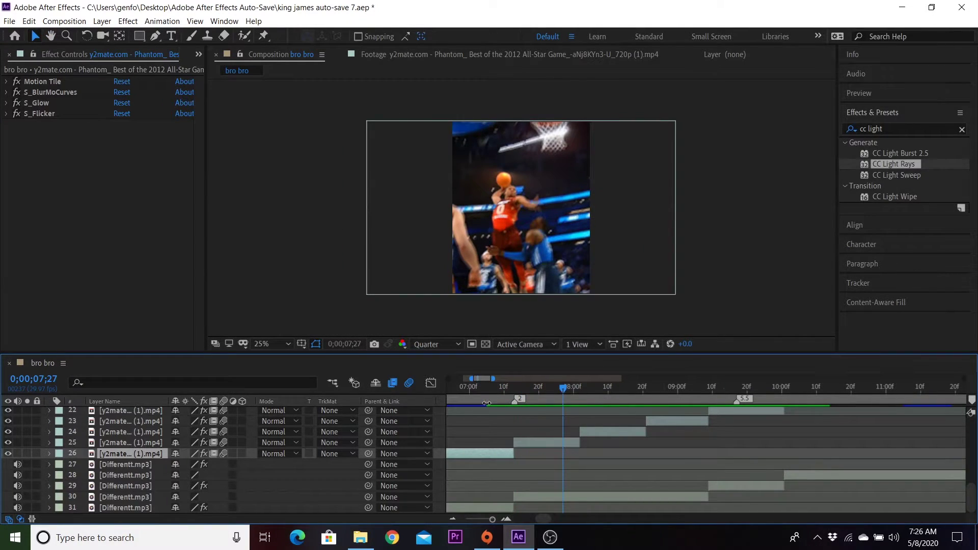
click(555, 441)
Delete layer 25's old S_BlurMoCurves 2 Z Dist keyframes
key(u)
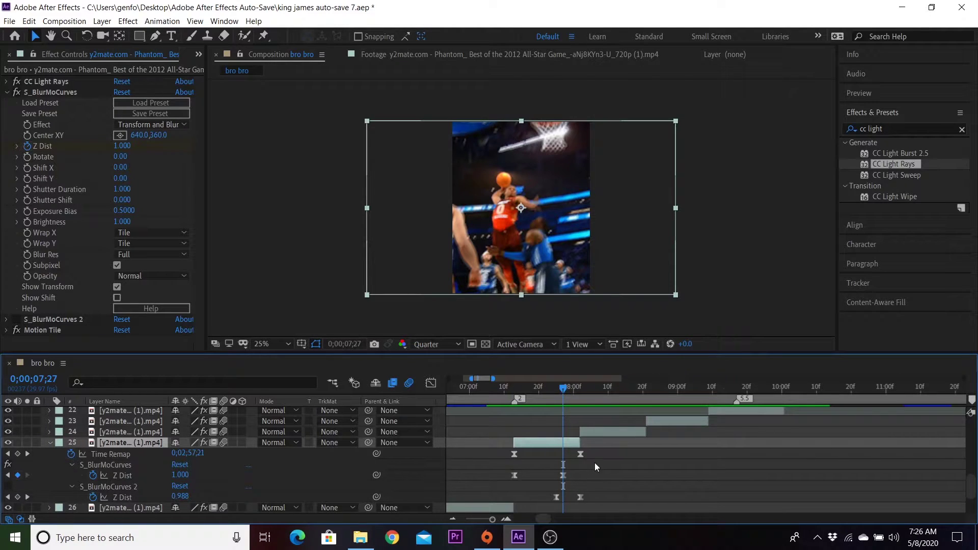
key(u)
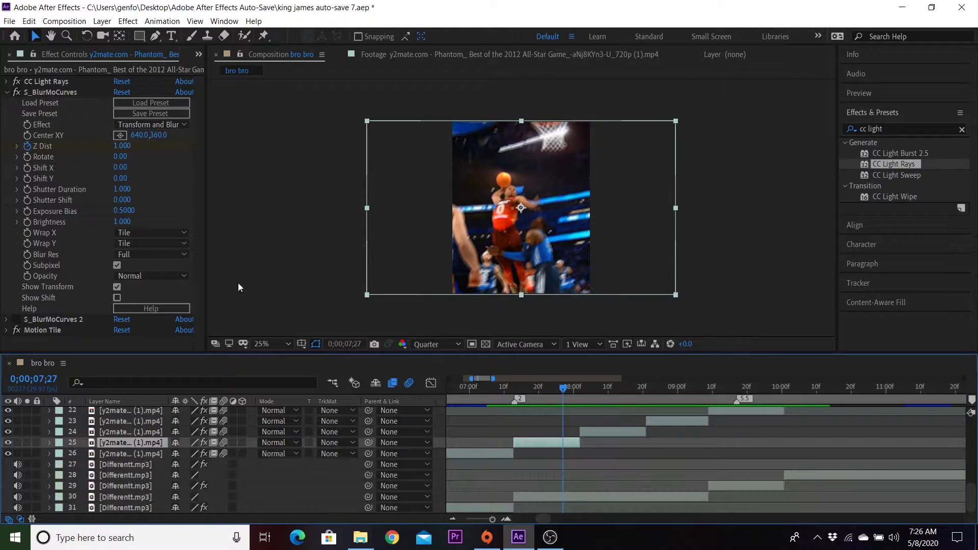
click(7, 93)
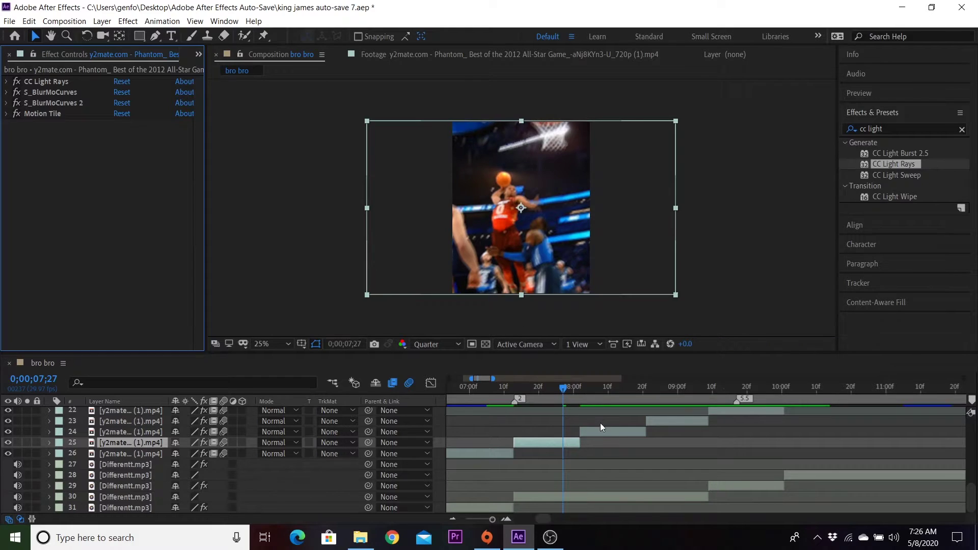
key(u)
drag(973, 487, 975, 492)
scroll(623, 447, down, 2)
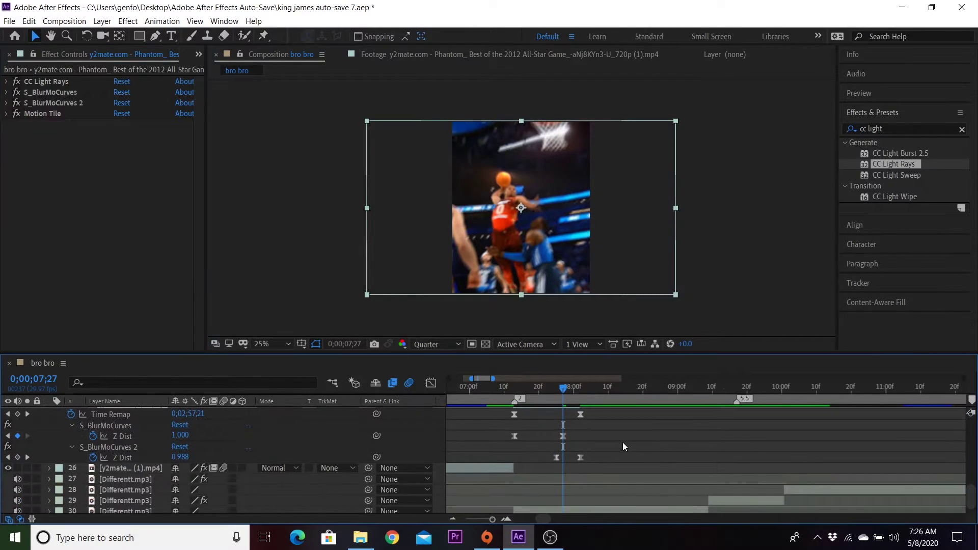
drag(555, 390, 548, 388)
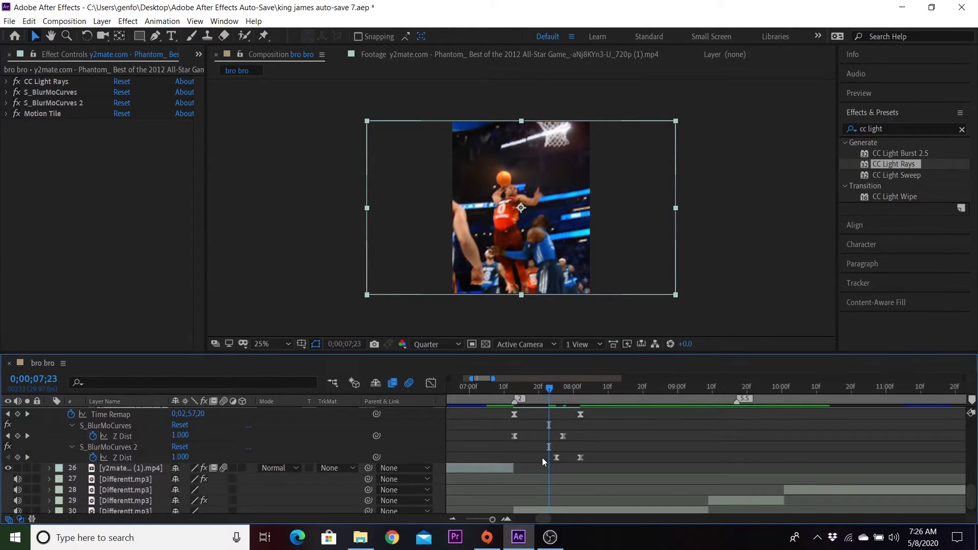
drag(542, 458, 603, 463)
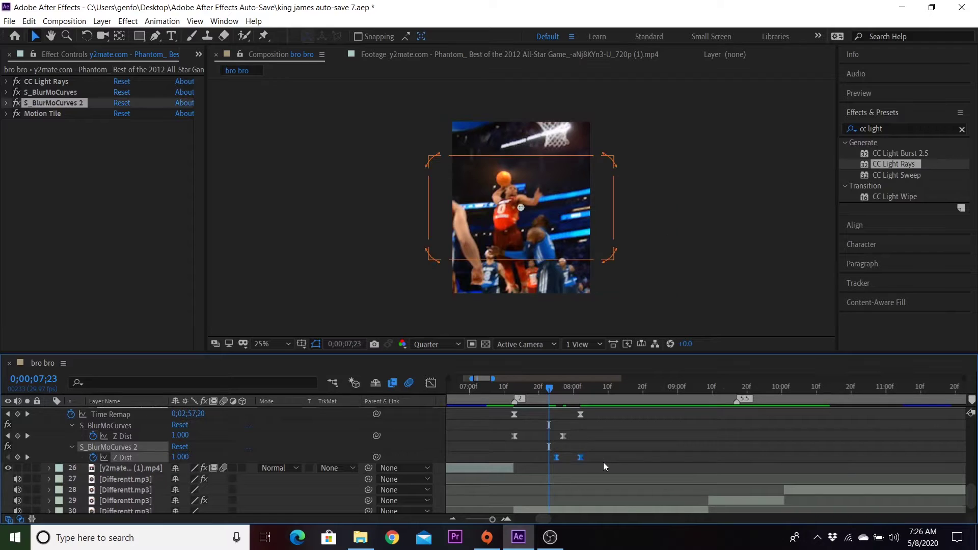
click(437, 386)
click(438, 385)
click(541, 460)
drag(542, 458, 594, 458)
key(Delete)
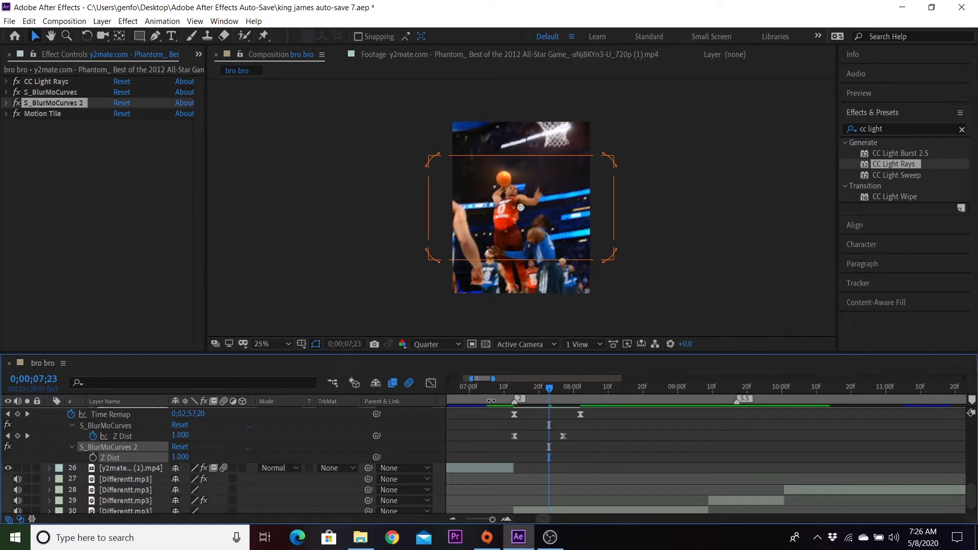
Key S_BlurMoCurves 2 Z Dist at 1.000 near 07;21 and 0.070 at 08;02
click(543, 390)
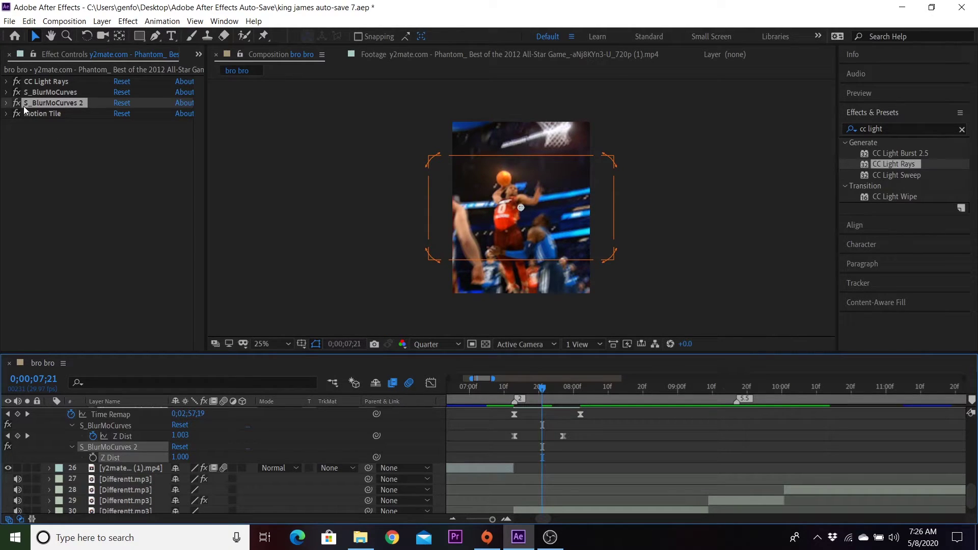
click(6, 103)
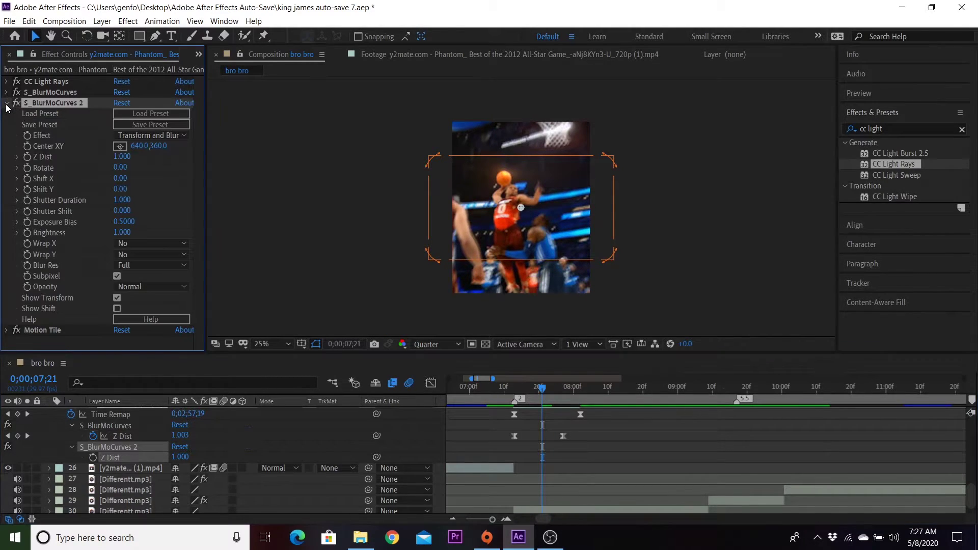
click(27, 156)
click(552, 388)
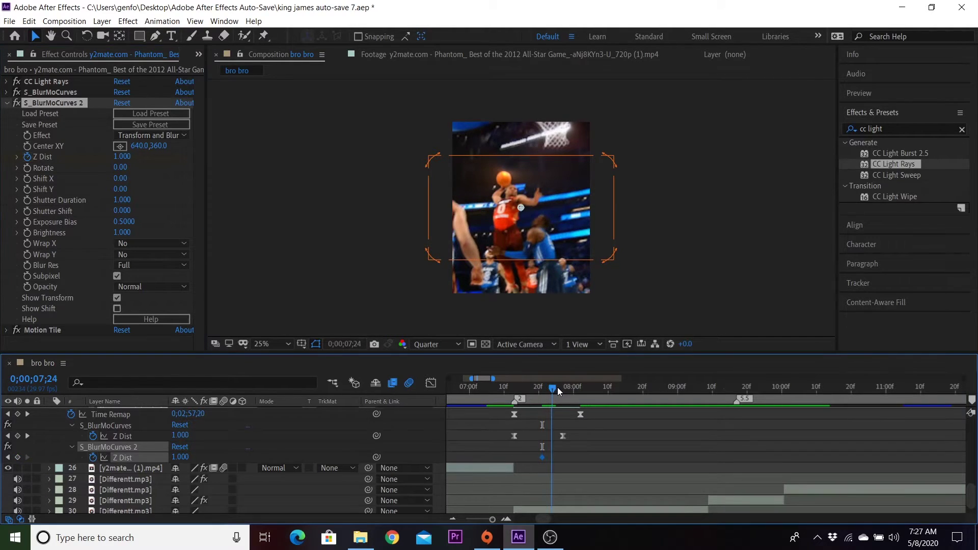
drag(114, 159, 79, 171)
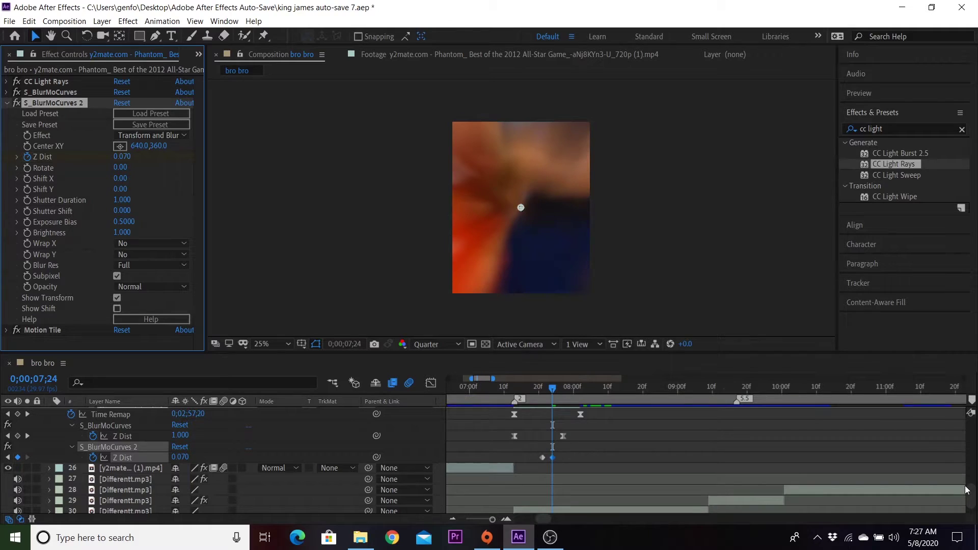
scroll(966, 489, up, 1)
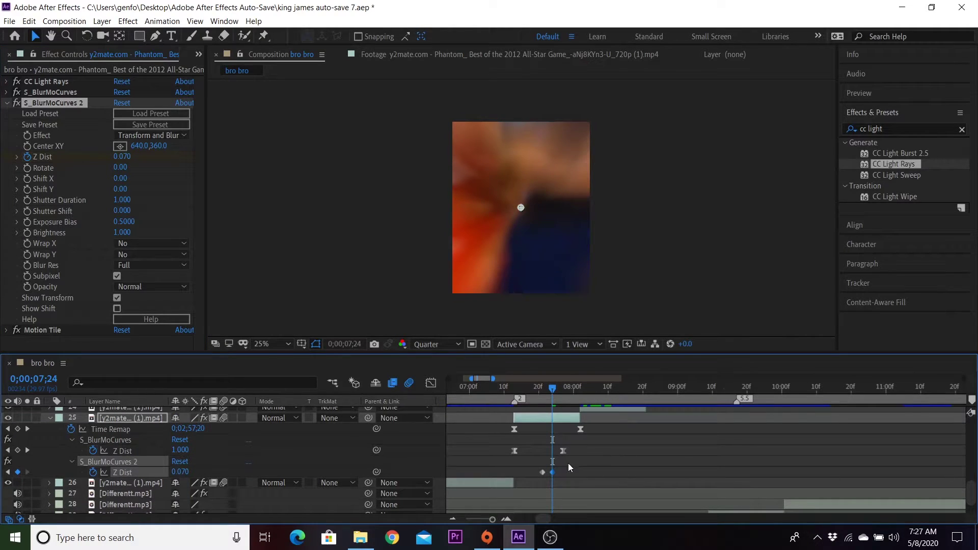
key(k)
key(k)
drag(552, 472, 580, 474)
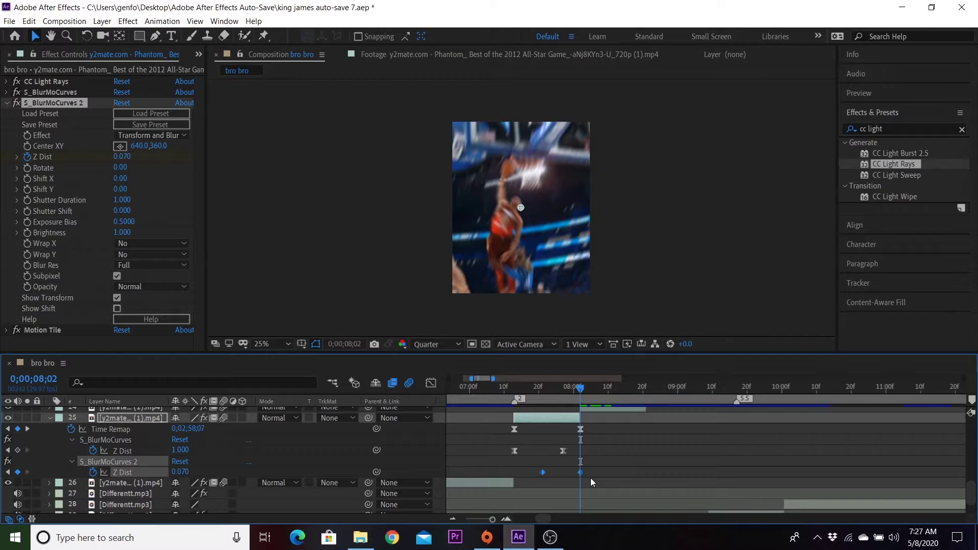
Easy Ease both Z Dist keyframes and steepen the curve into the 0.070 keyframe
key(F9)
click(591, 466)
click(580, 472)
click(430, 382)
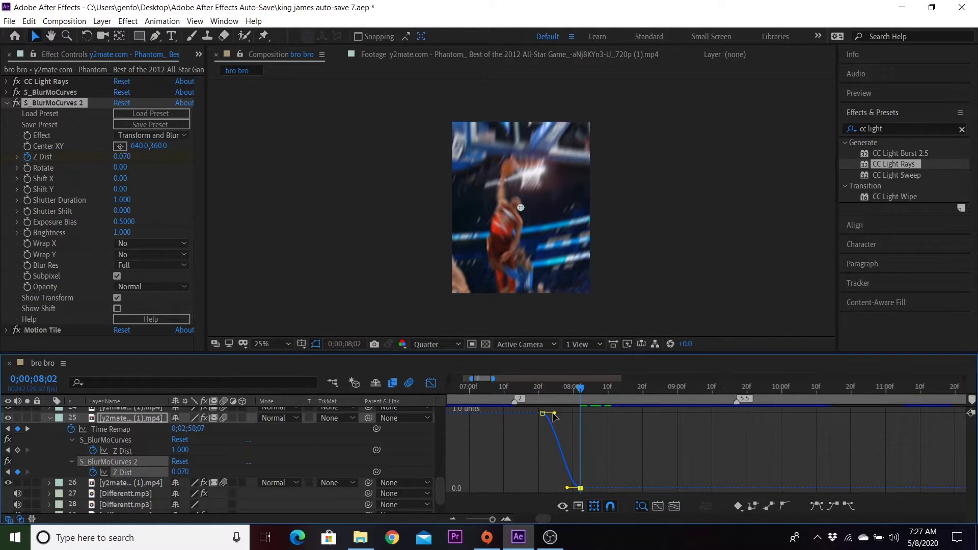
drag(554, 413, 594, 419)
drag(567, 488, 606, 418)
On layer 24, key S_BlurMoCurves Z Dist 0.070 at 08;02 and 1.000 a few frames later
click(431, 382)
key(u)
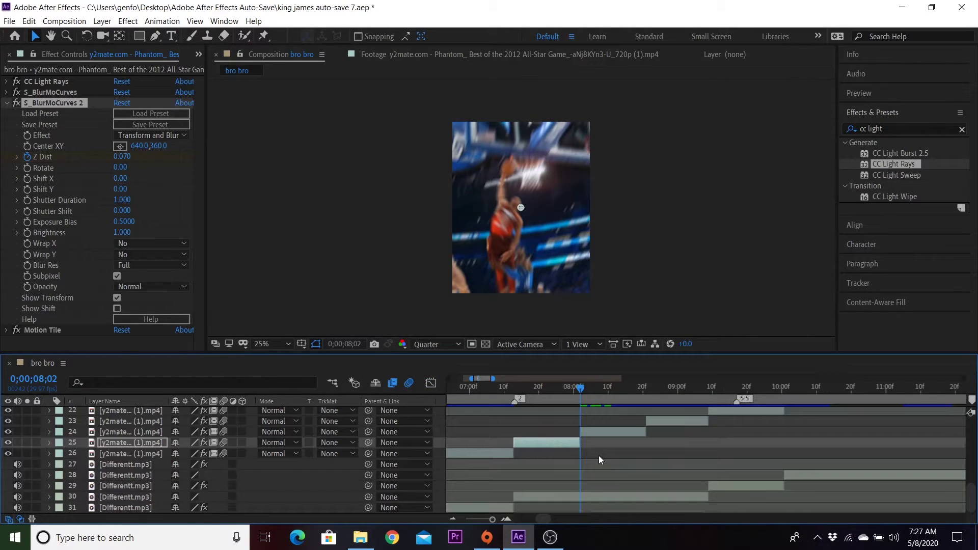
click(613, 432)
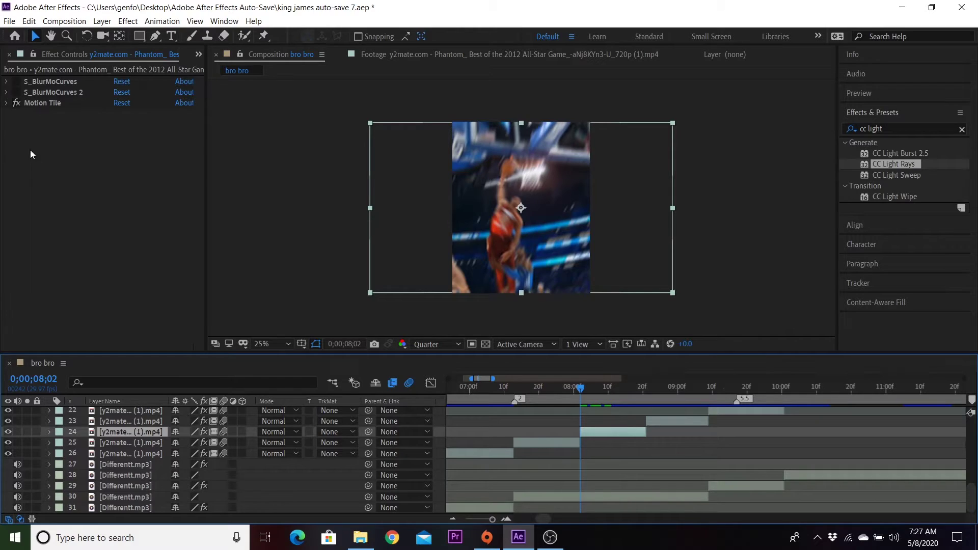
click(17, 81)
key(u)
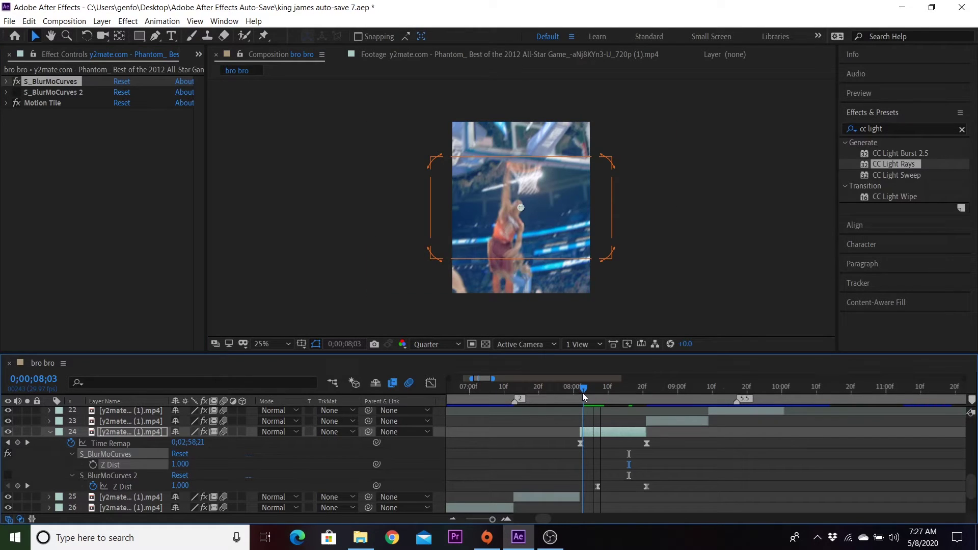
click(6, 82)
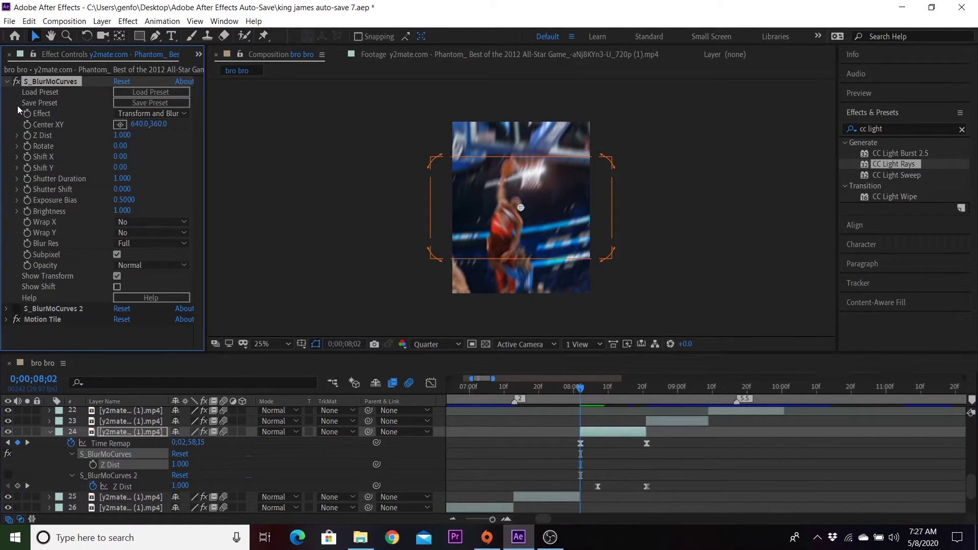
click(27, 136)
drag(581, 464, 630, 464)
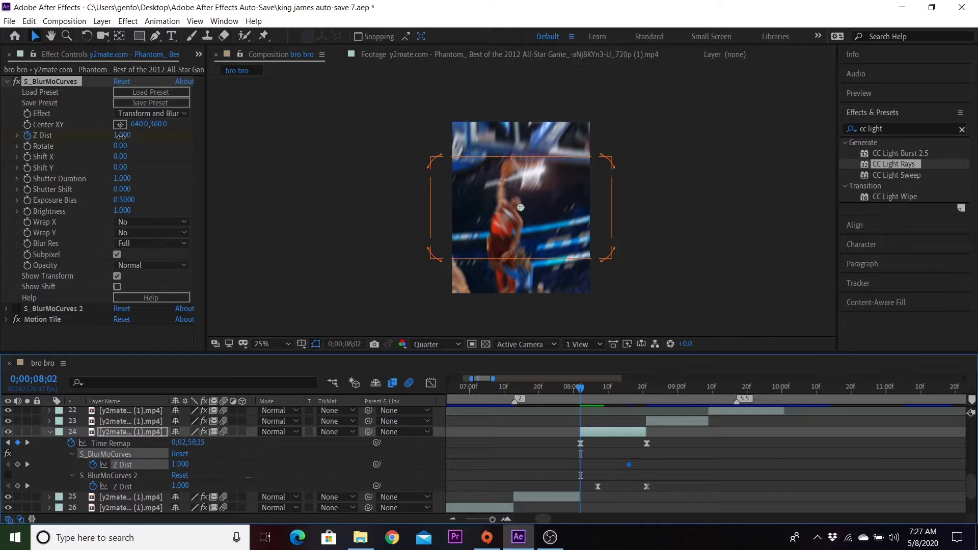
drag(121, 140, 65, 140)
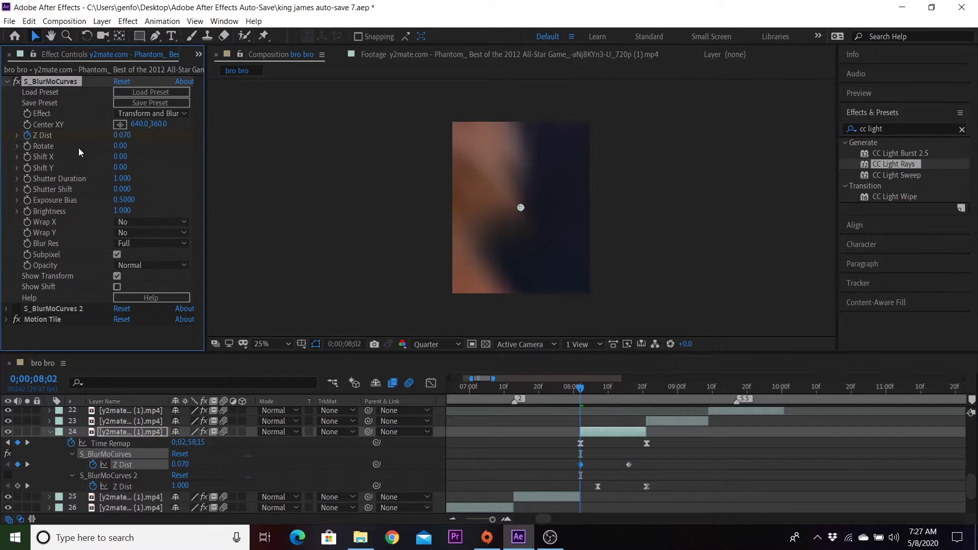
Easy Ease both Z Dist keyframes and pull the handles for a sharp start
drag(565, 459, 652, 472)
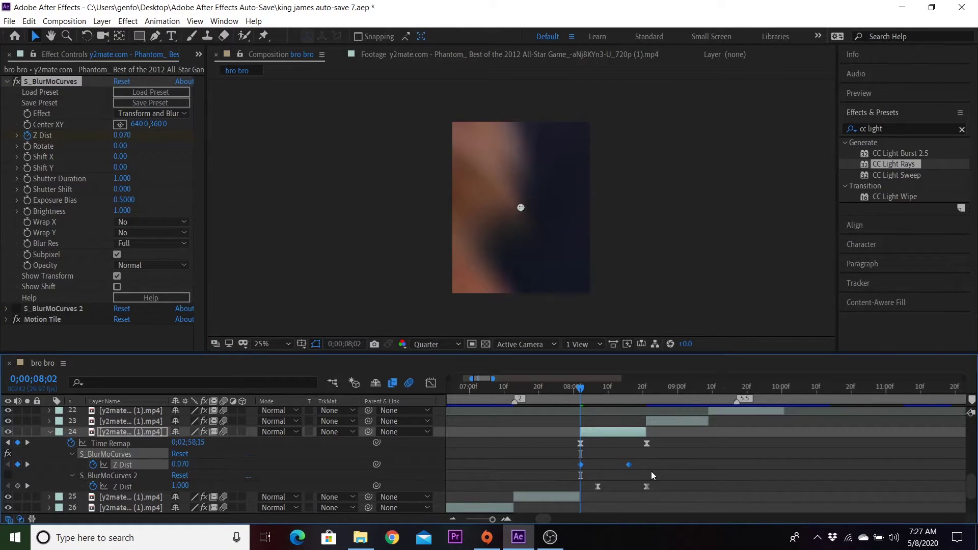
key(F9)
click(651, 463)
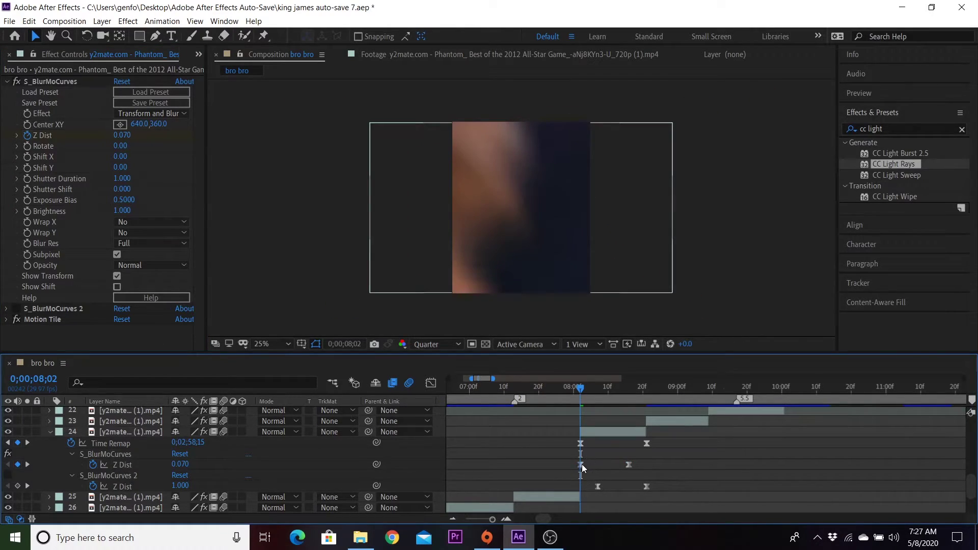
click(431, 382)
drag(612, 413, 540, 415)
drag(587, 479, 576, 458)
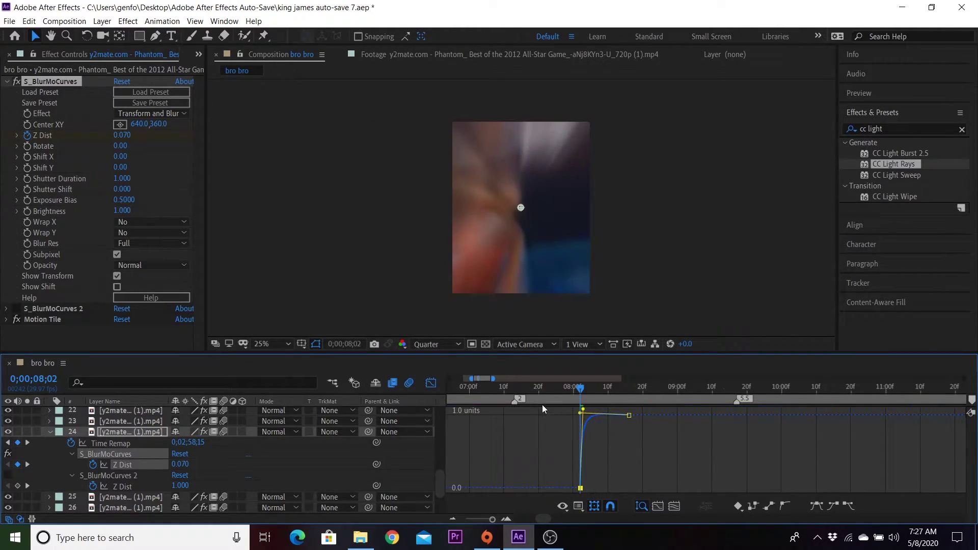
click(431, 383)
Preview the zoom-blur cut from 06;01 and step through its frames
key(u)
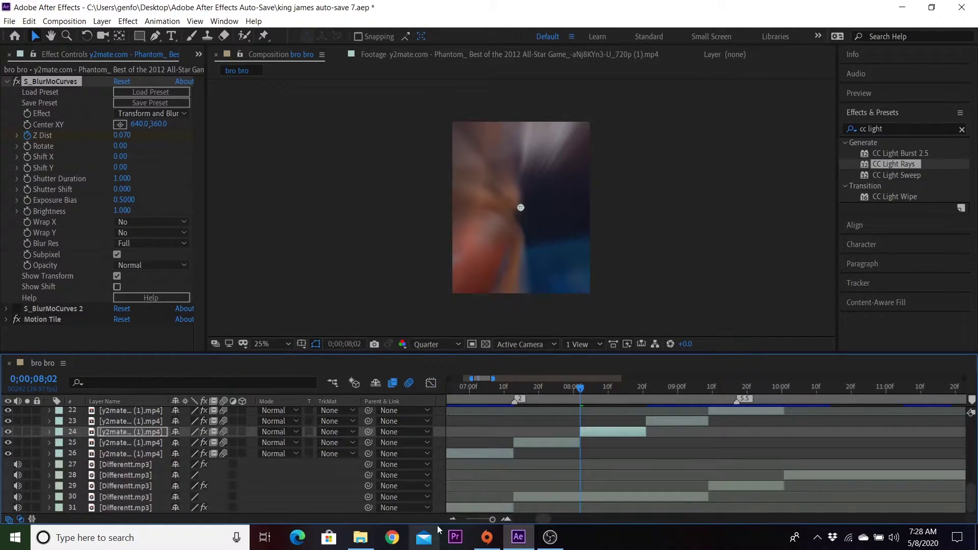
click(452, 519)
click(527, 387)
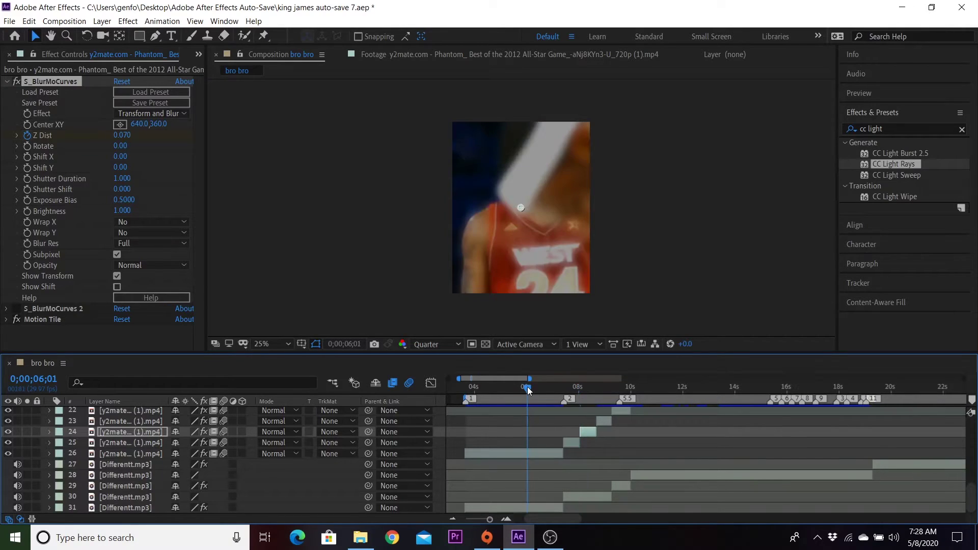
key(space)
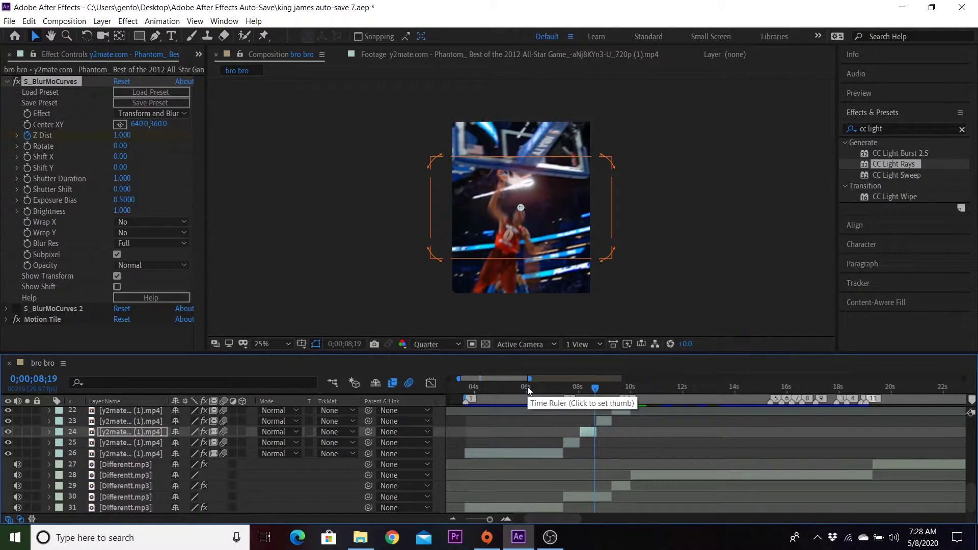
drag(527, 386, 539, 388)
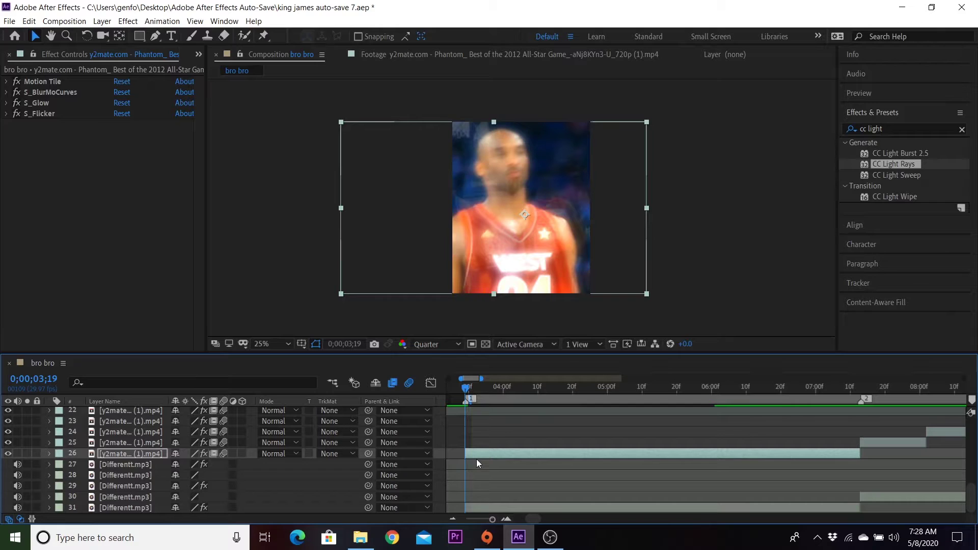
Keyframe layer 26's Position and shift it left to 219.9 at 03;23 to start the shake
key(p)
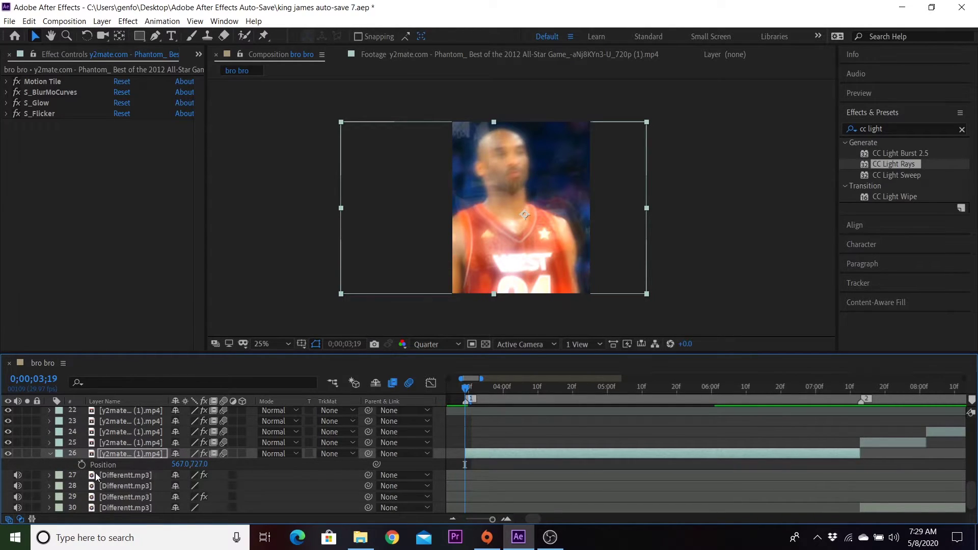
key(e)
key(e)
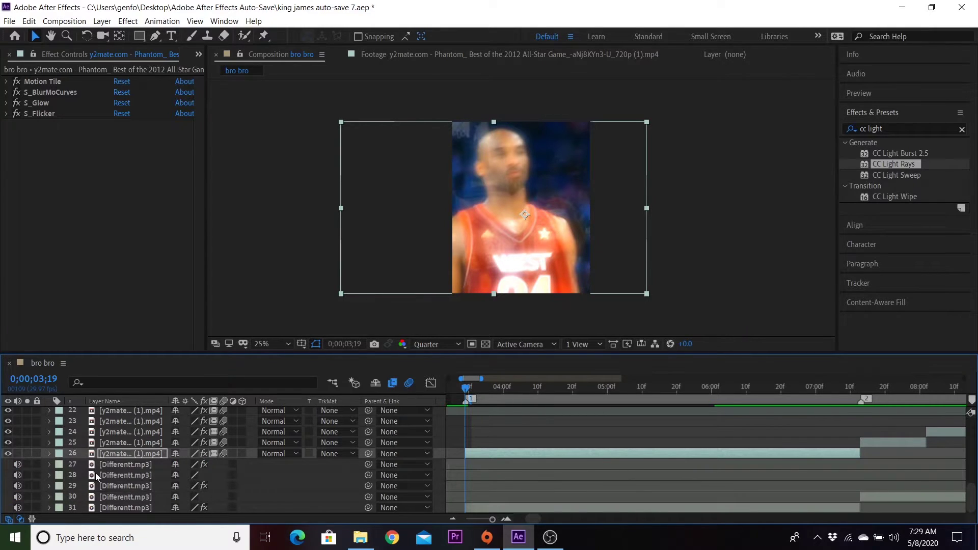
key(p)
click(82, 464)
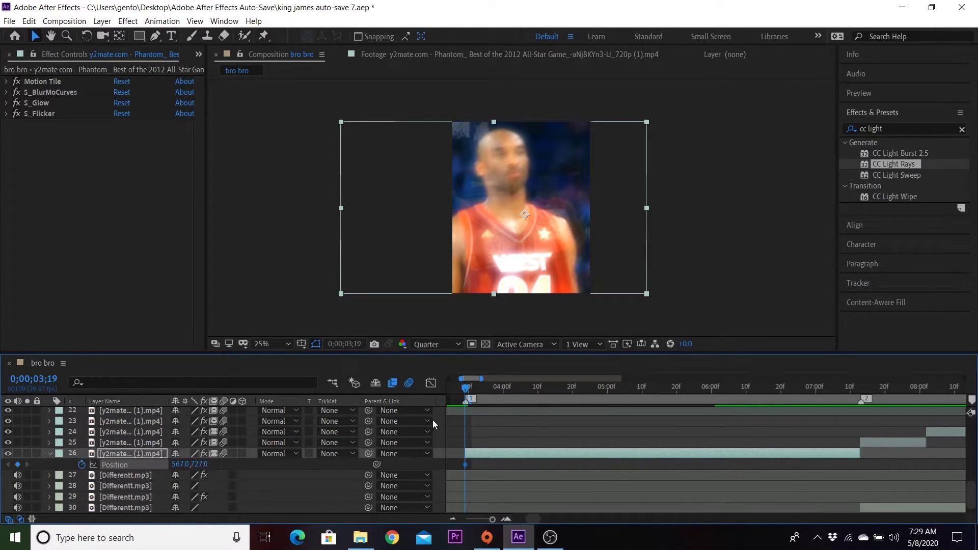
drag(468, 464, 750, 464)
drag(181, 464, 511, 441)
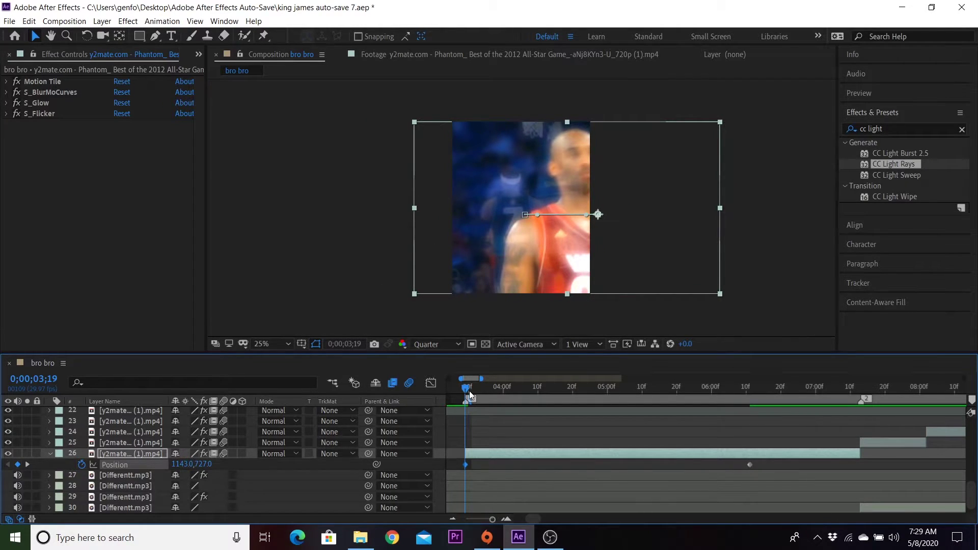
drag(467, 389, 482, 390)
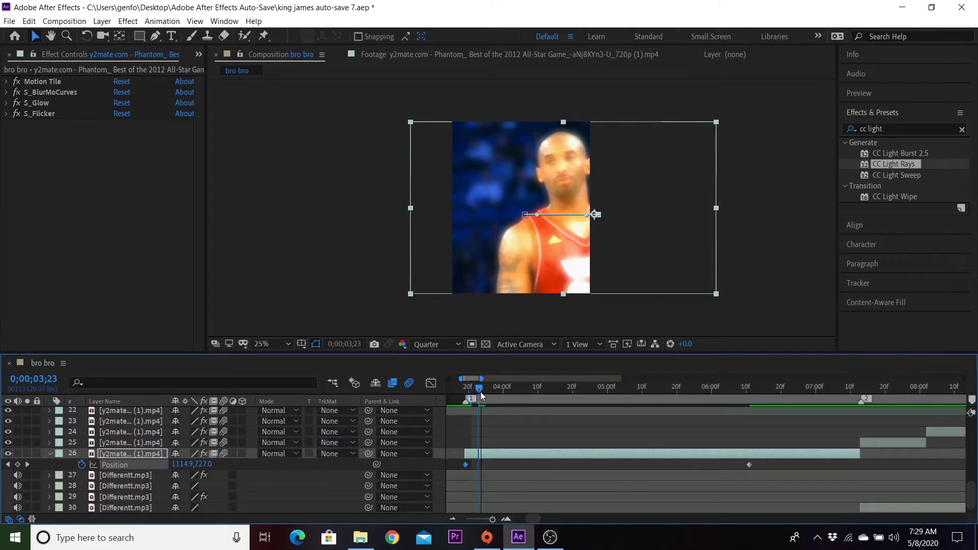
drag(181, 465, 2, 499)
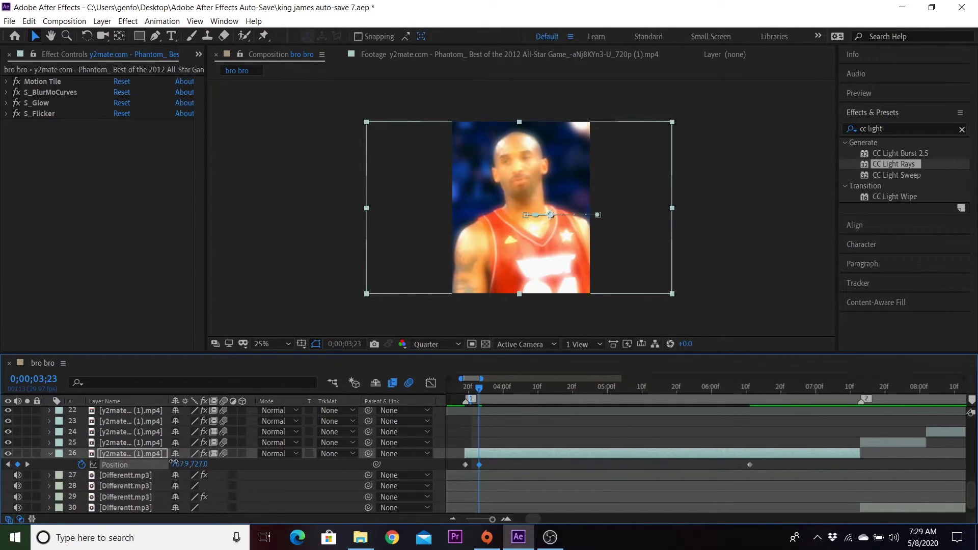
drag(173, 462, 102, 473)
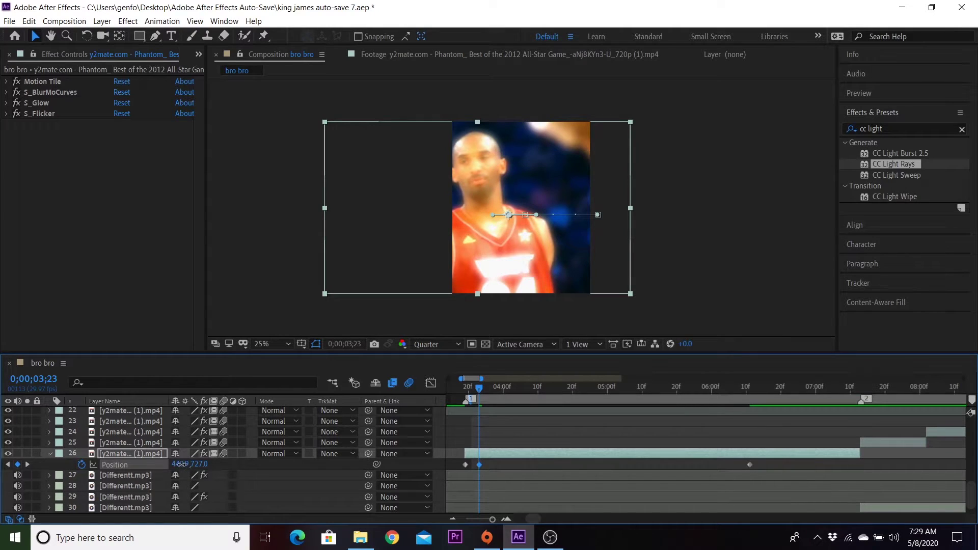
drag(181, 465, 43, 482)
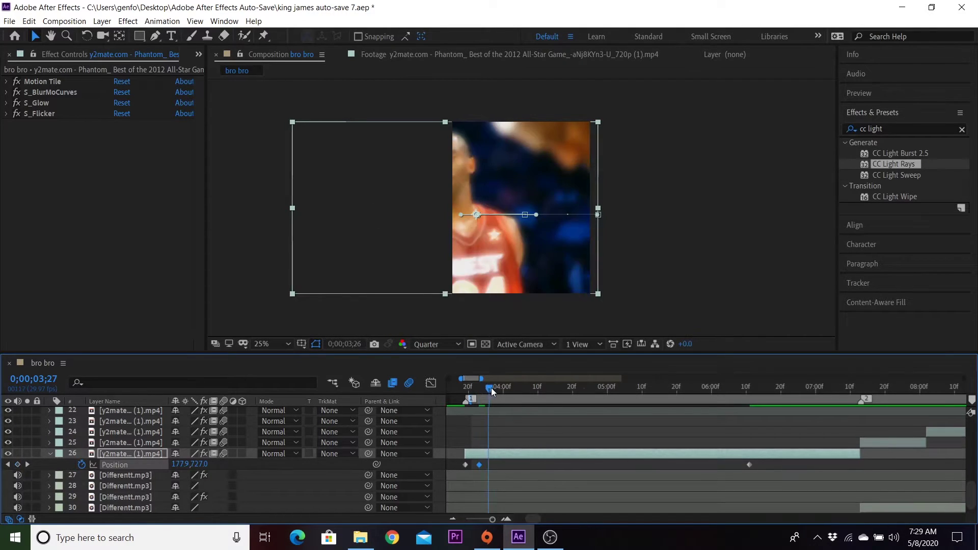
Add alternating shake keys through 04;12 (919.9, 375.9, 754.1, …) and select all seven
drag(491, 388, 492, 387)
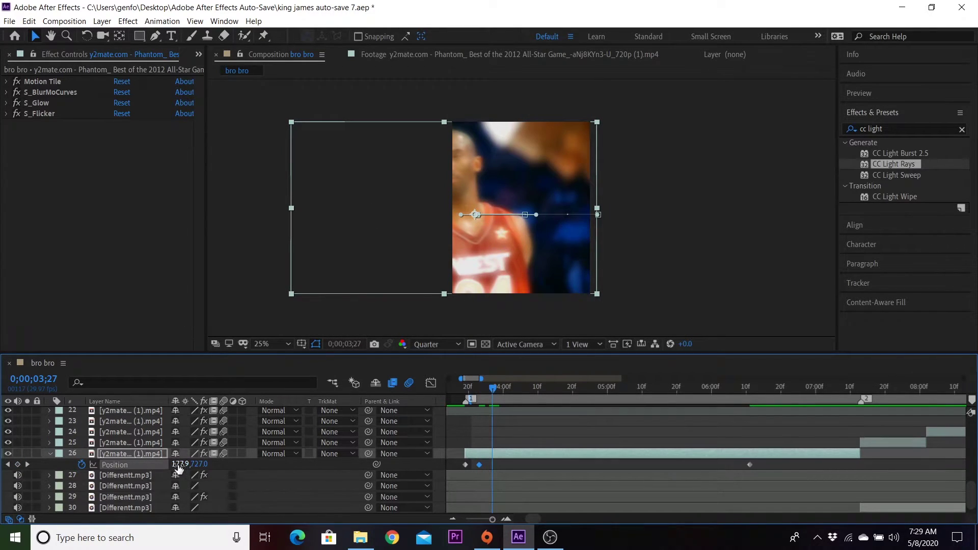
drag(179, 466, 630, 451)
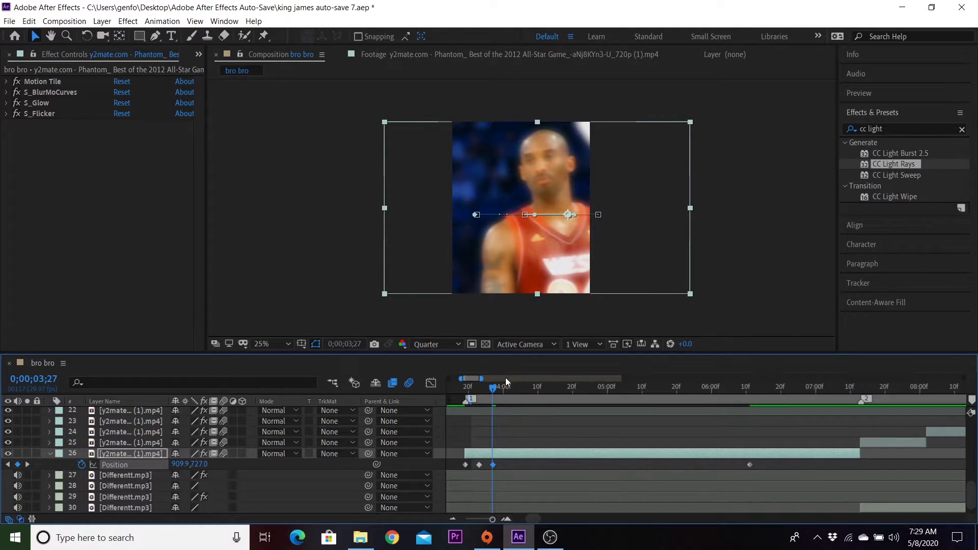
click(506, 390)
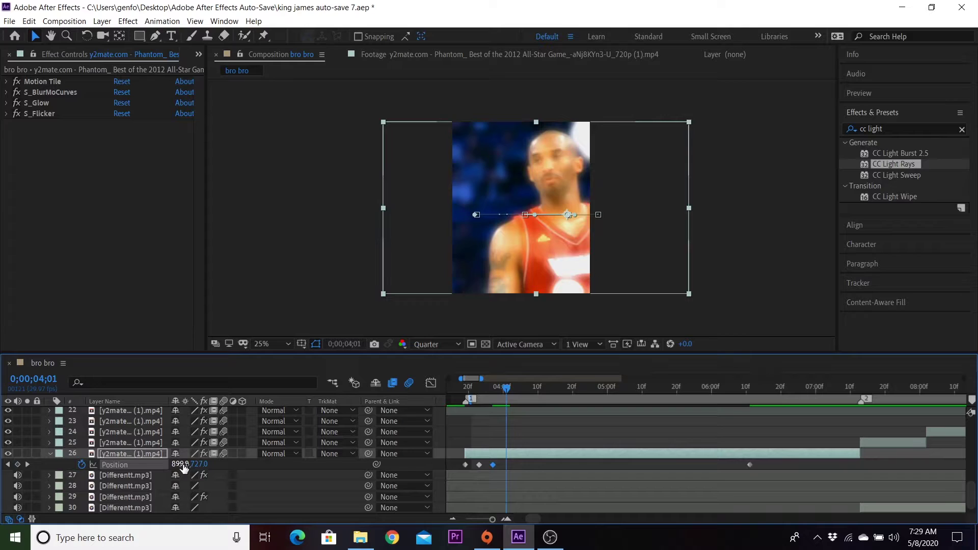
drag(179, 465, 46, 507)
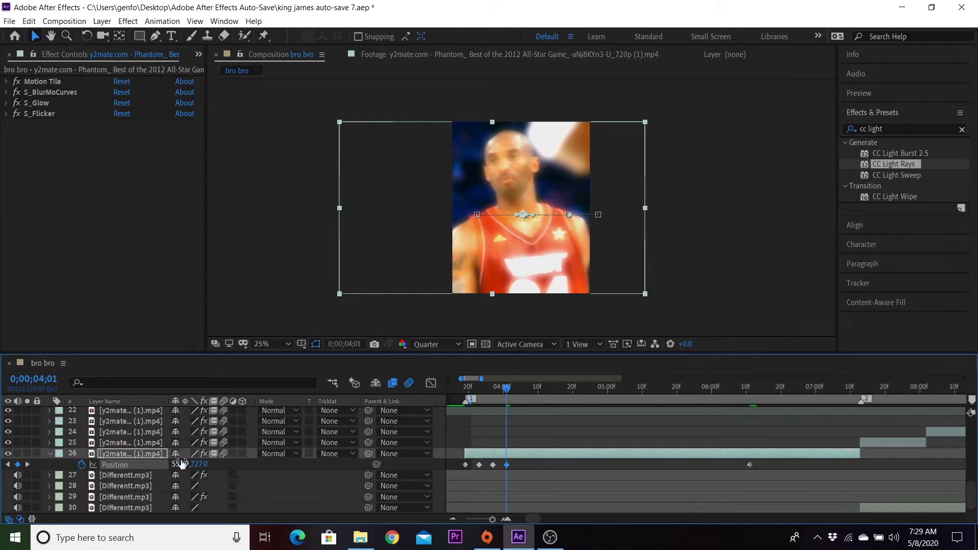
drag(181, 464, 73, 475)
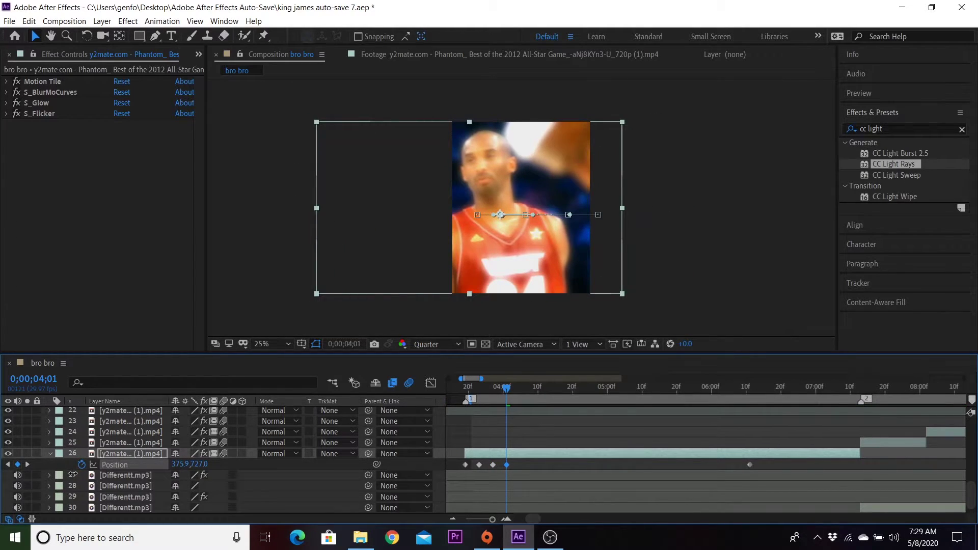
key(Page_Down)
key(Page_Down)
key(Page_Down)
key(Page_Down)
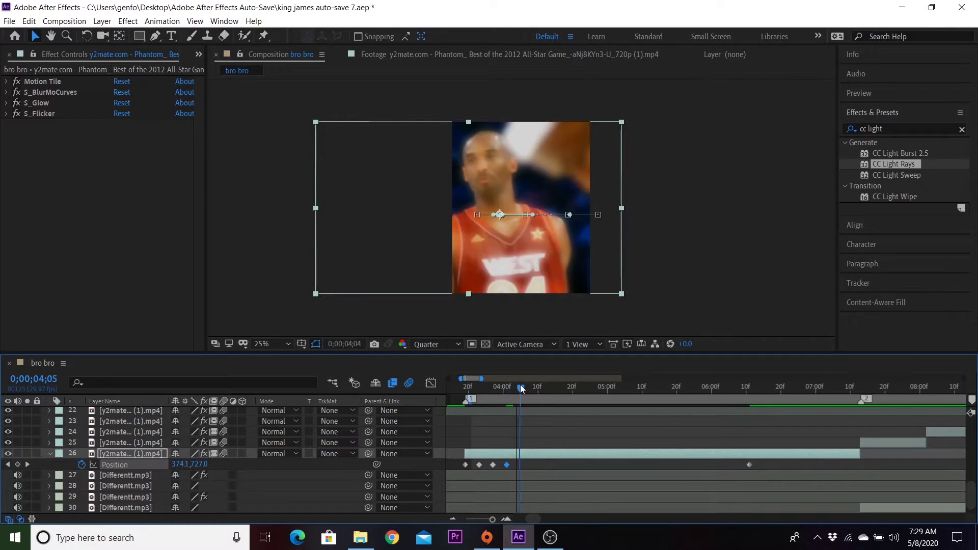
drag(181, 464, 397, 451)
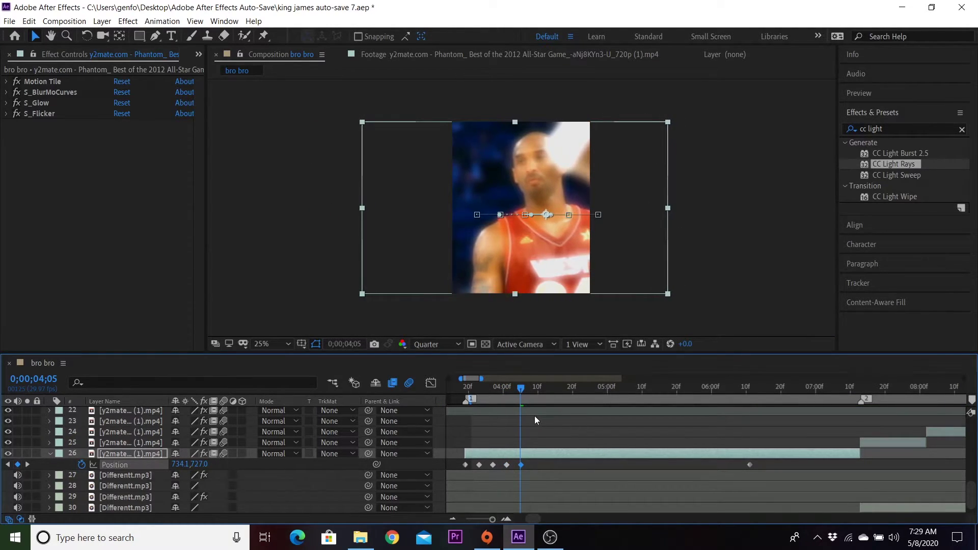
click(525, 388)
click(535, 389)
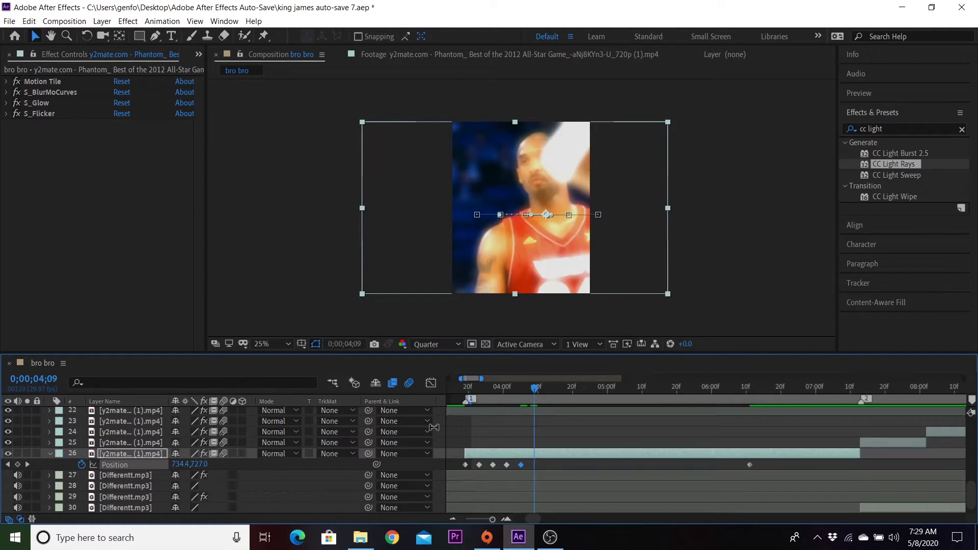
drag(173, 465, 21, 467)
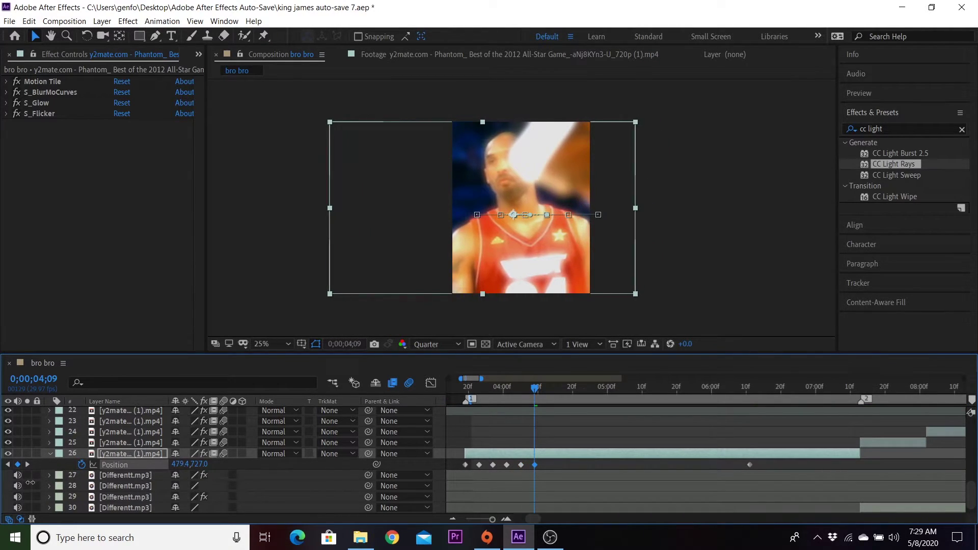
drag(536, 388, 546, 390)
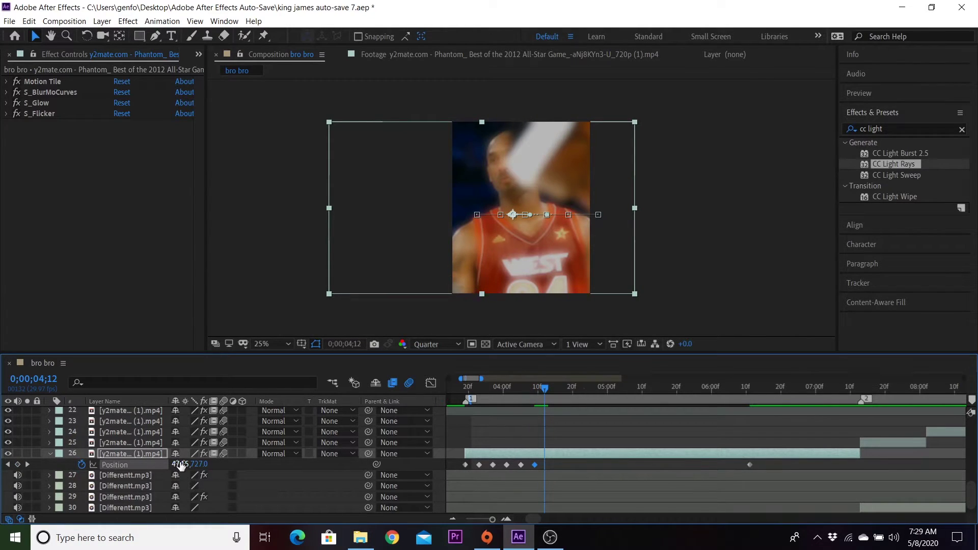
drag(173, 465, 255, 467)
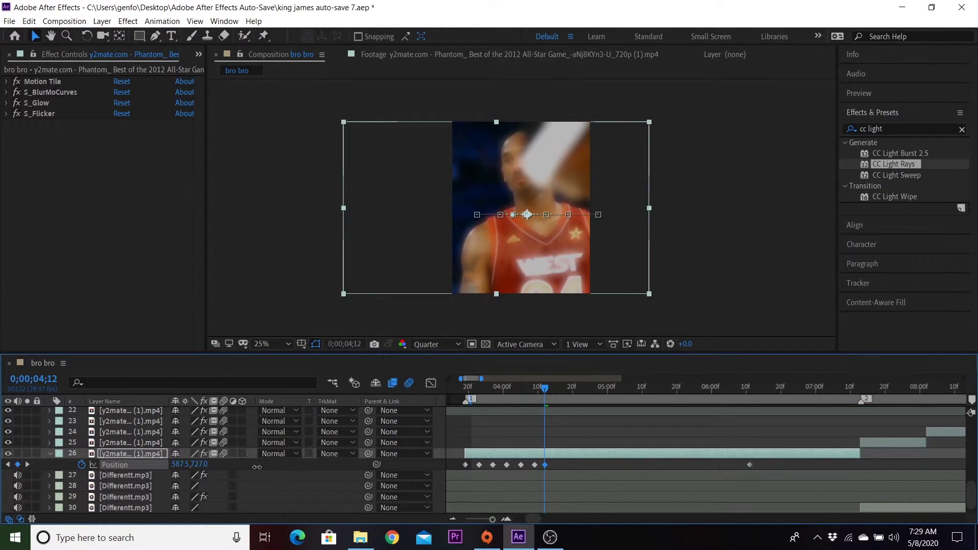
drag(453, 464, 575, 467)
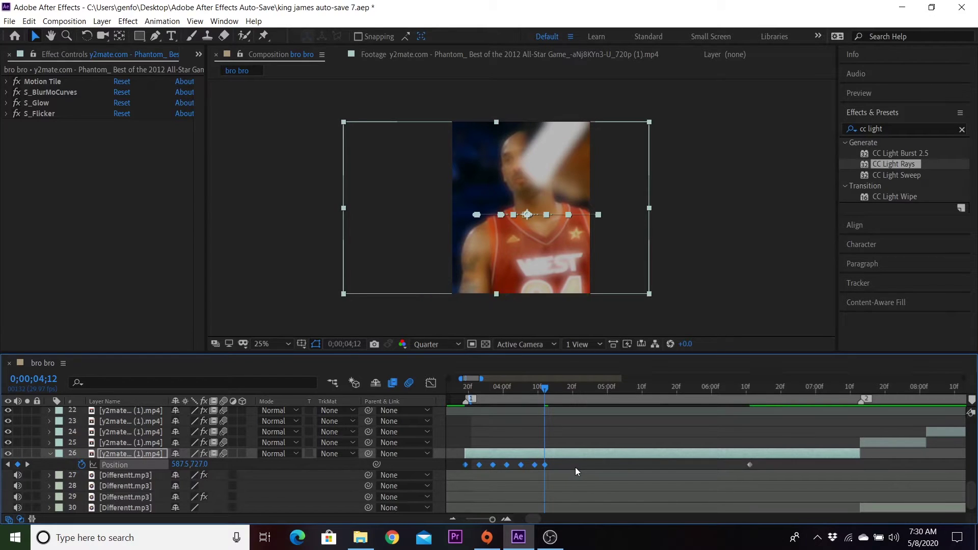
Easy Ease the seven Position keyframes, preview the shake from the clip start, and reselect them
key(F9)
click(575, 466)
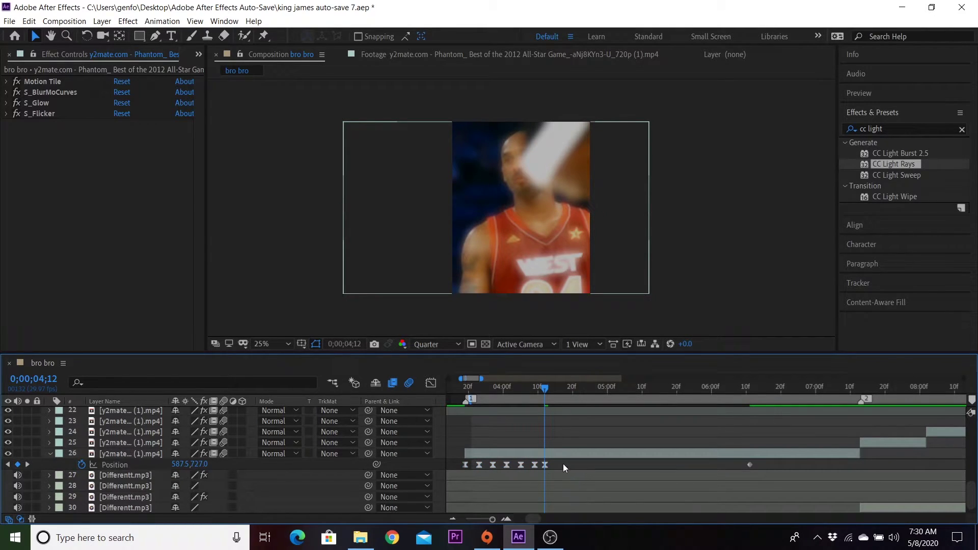
click(462, 391)
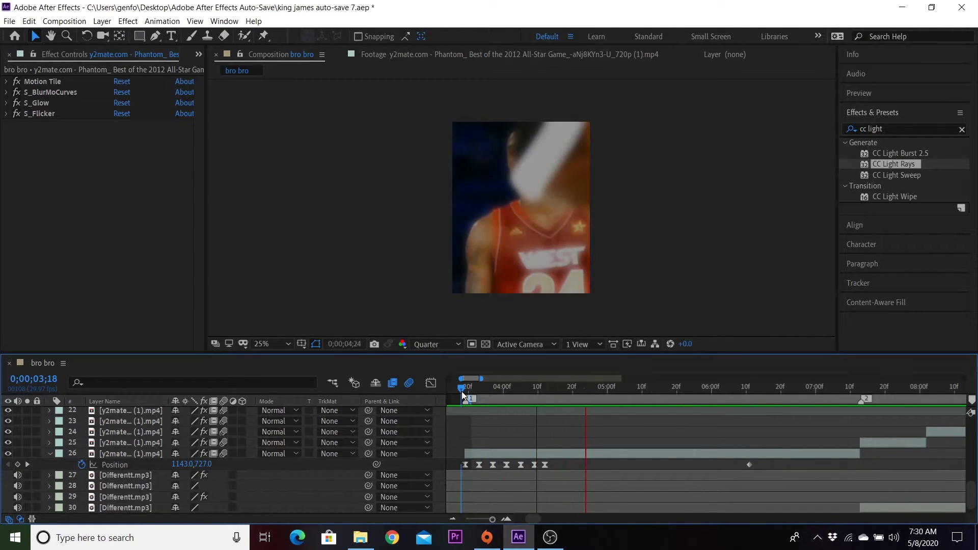
key(space)
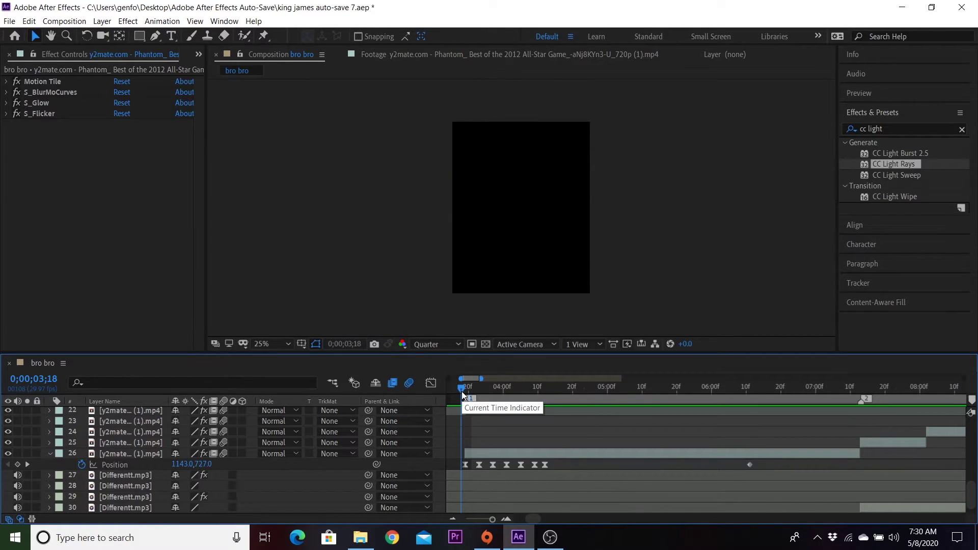
key(space)
key(space)
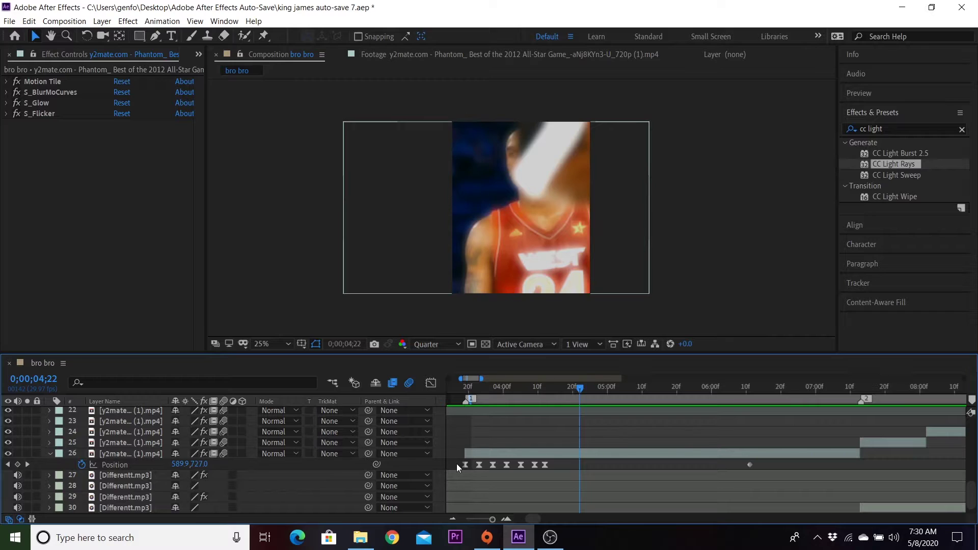
drag(456, 464, 577, 469)
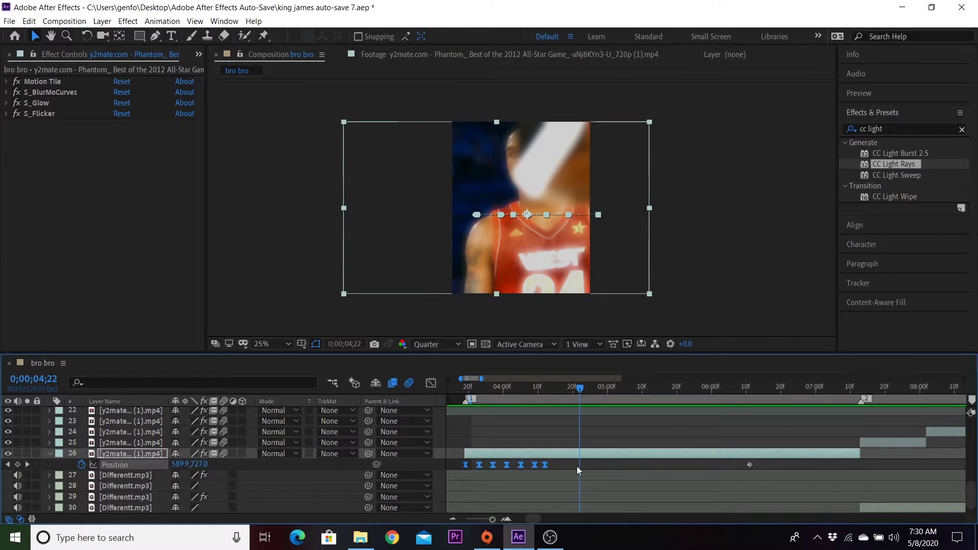
Delete the side-to-side Position shake keyframes on layer 26
key(Delete)
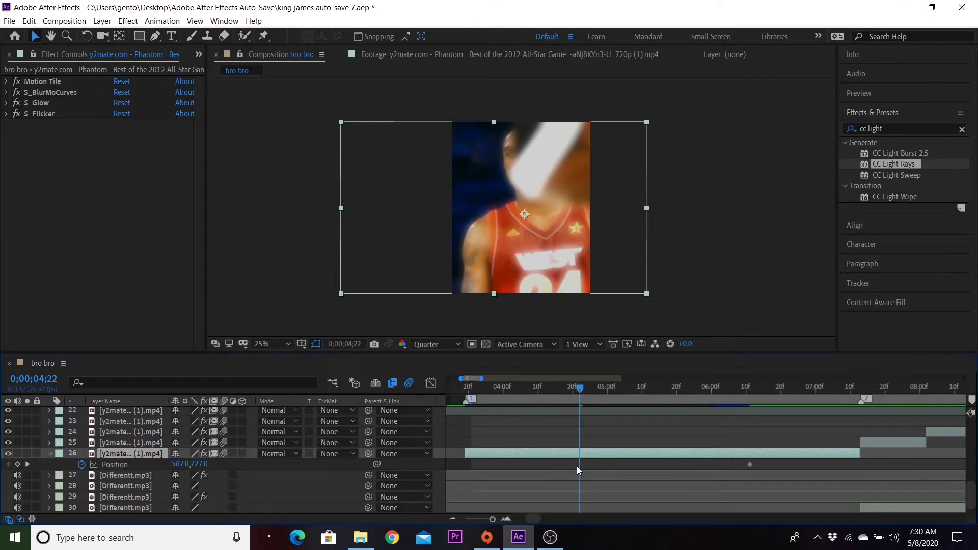
key(Home)
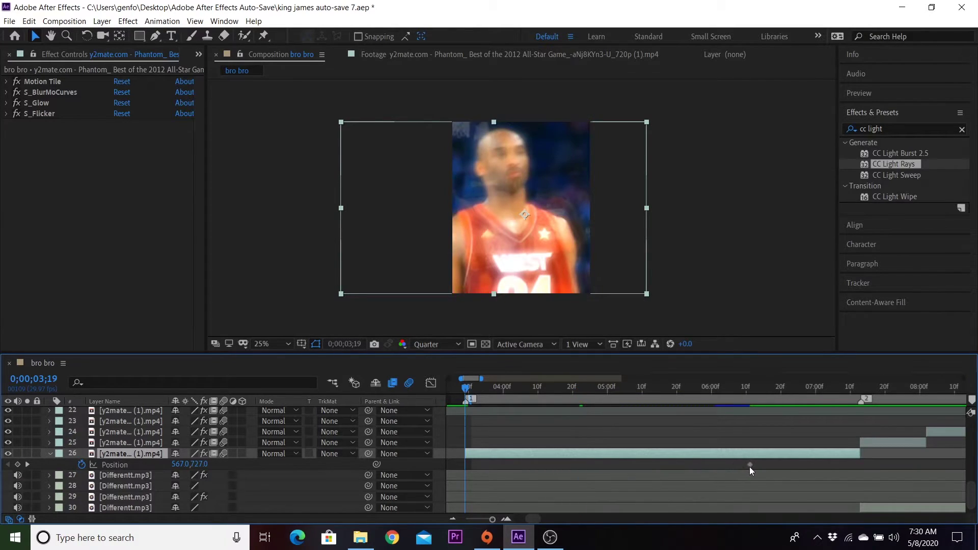
click(750, 465)
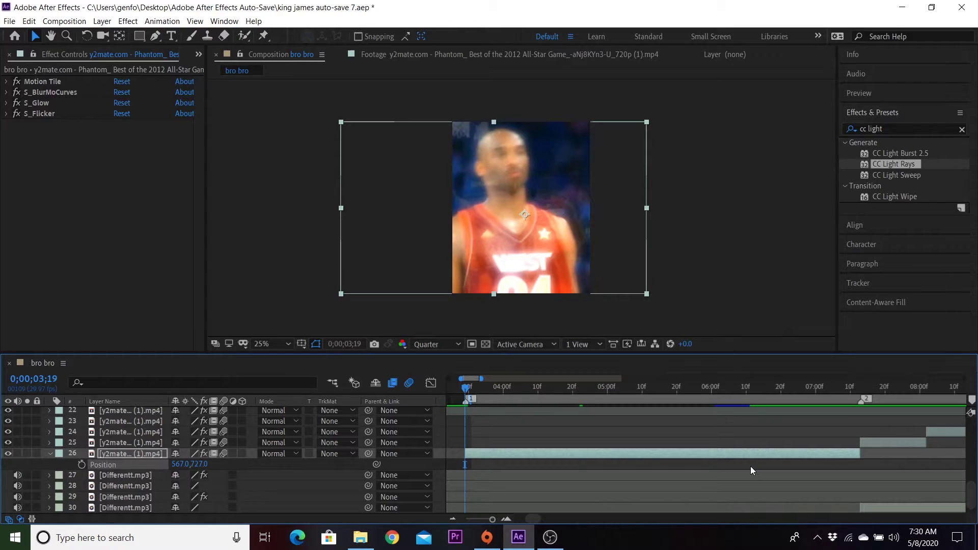
Set layer 26's first Opacity keyframe to 0% so the clip opens on black
key(t)
click(465, 466)
click(178, 465)
text(0)
key(Return)
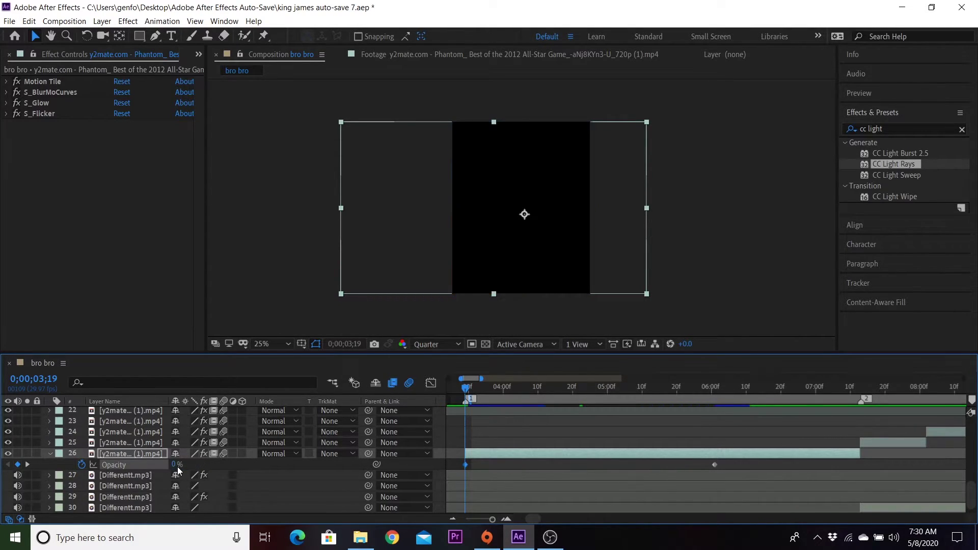
key(u)
key(u)
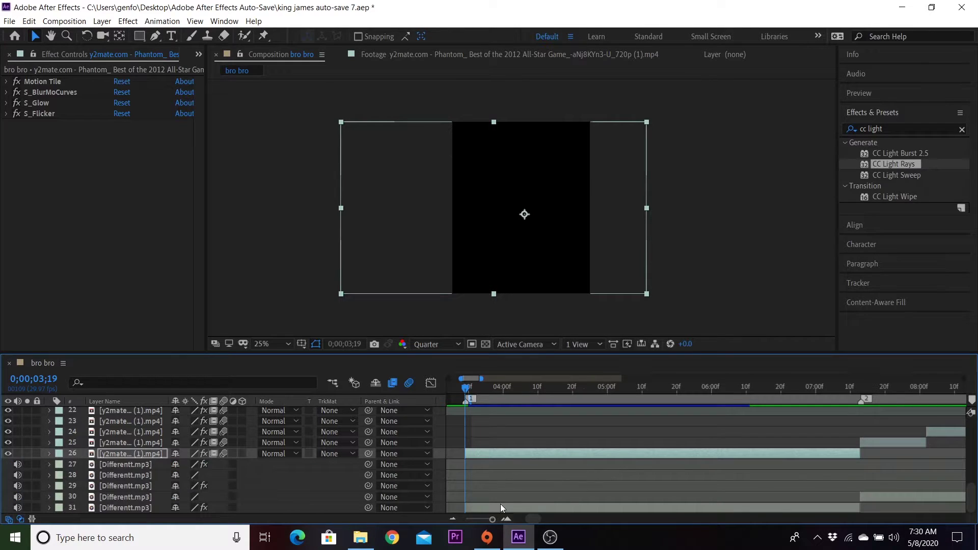
click(452, 519)
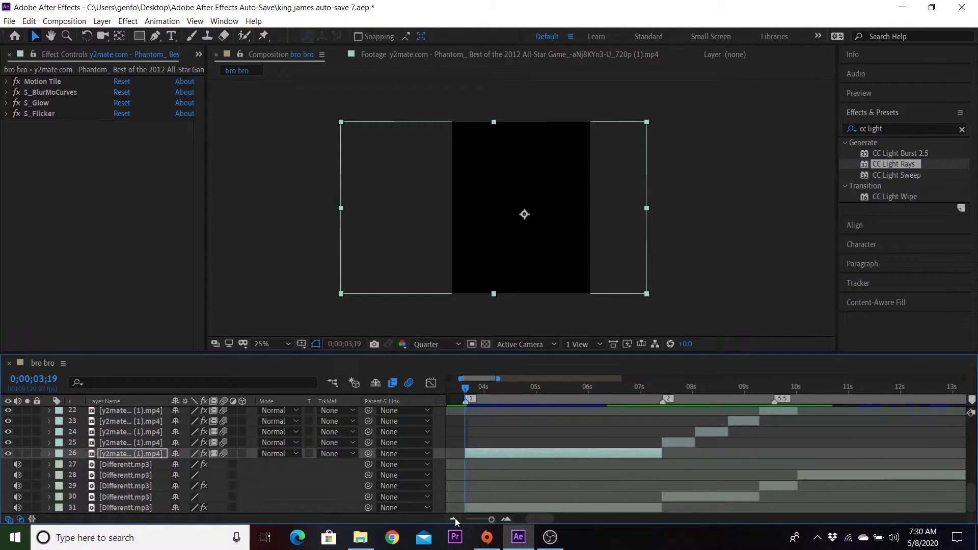
drag(652, 389, 673, 388)
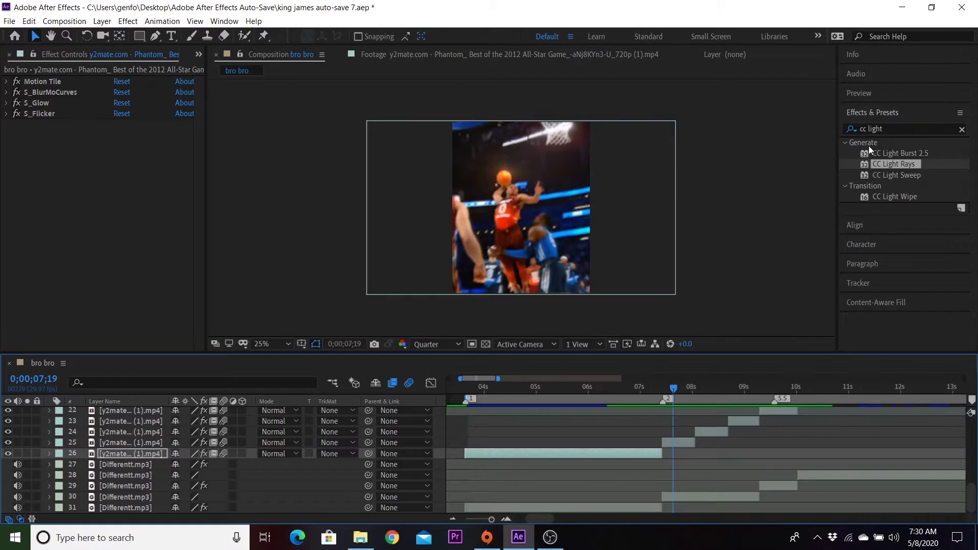
Search the effects for 's_shake' and apply Sapphire S_Shake to clip layer 25
click(887, 129)
text(s)
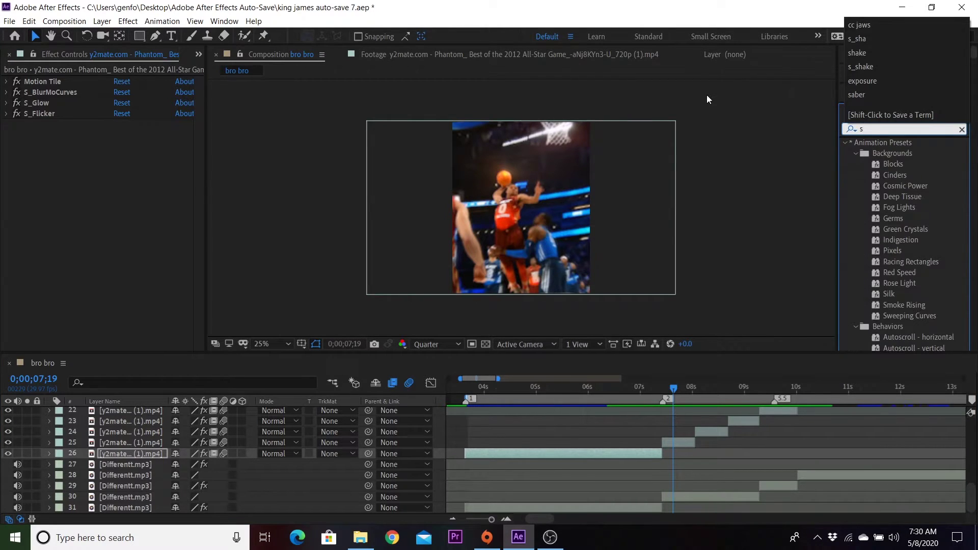
text(hake)
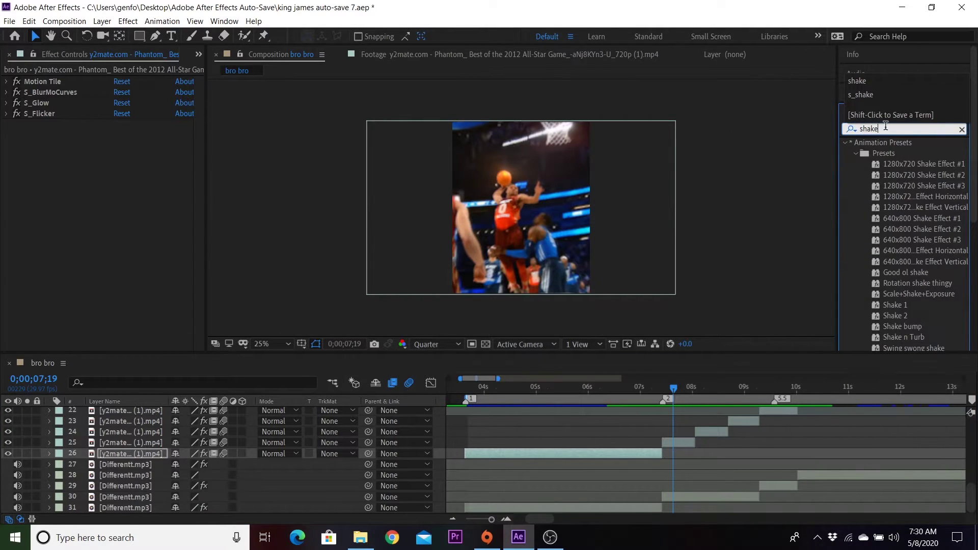
click(885, 128)
text(s_)
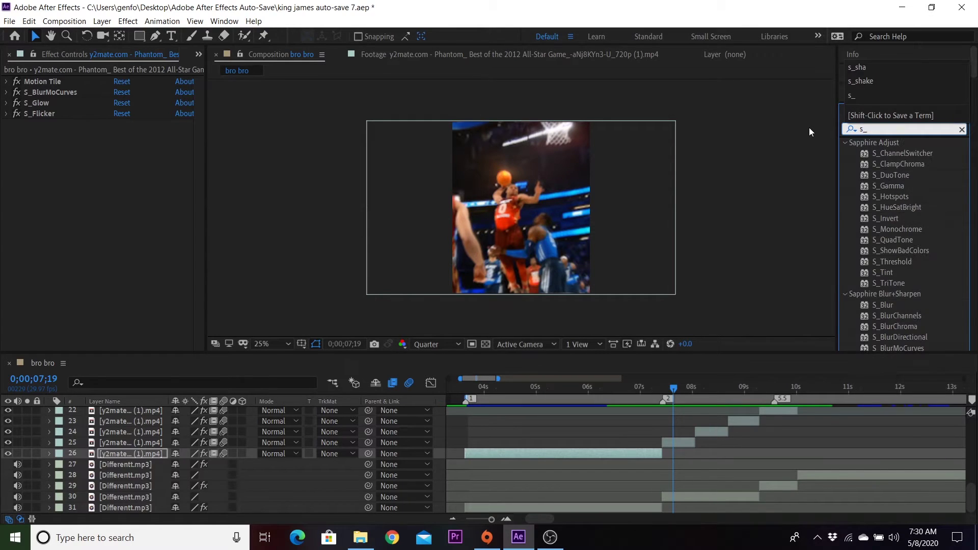
text(shake)
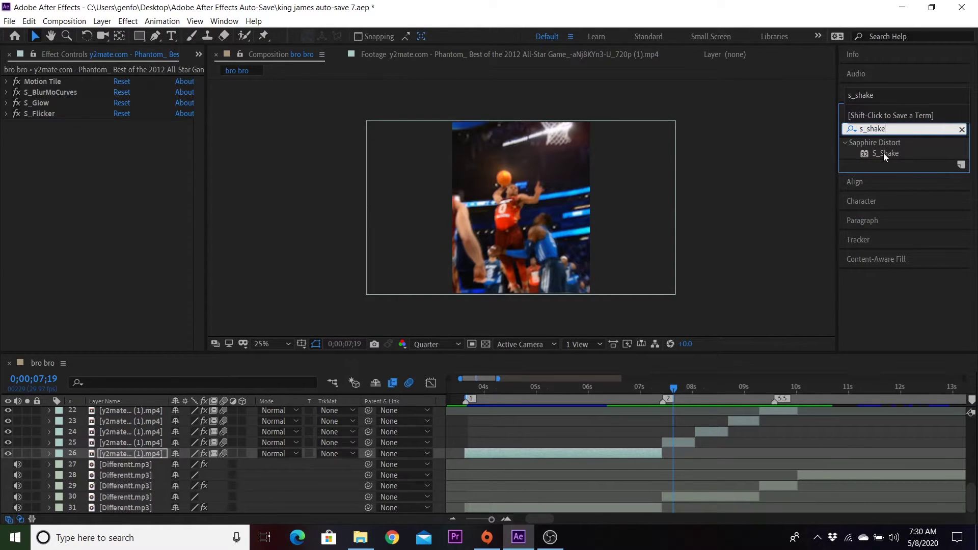
click(686, 440)
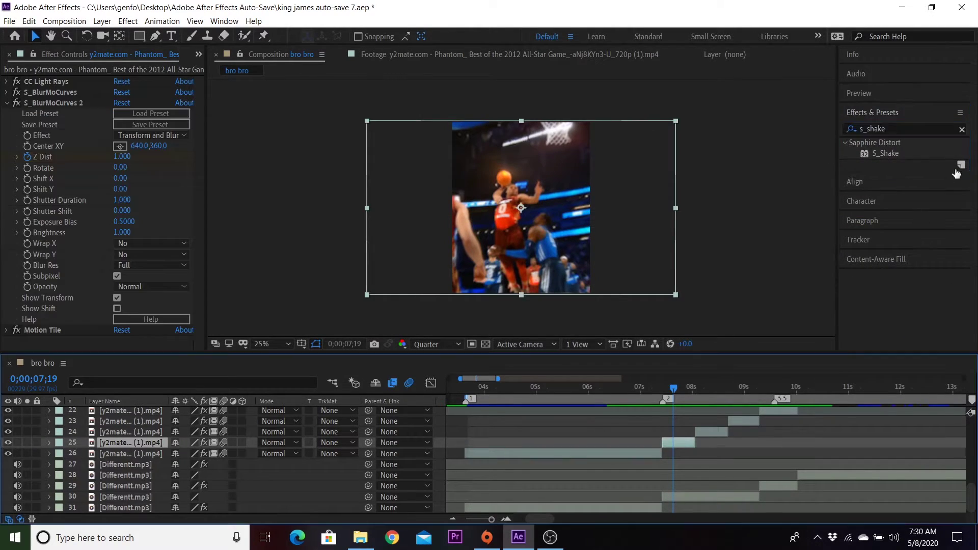
double_click(890, 152)
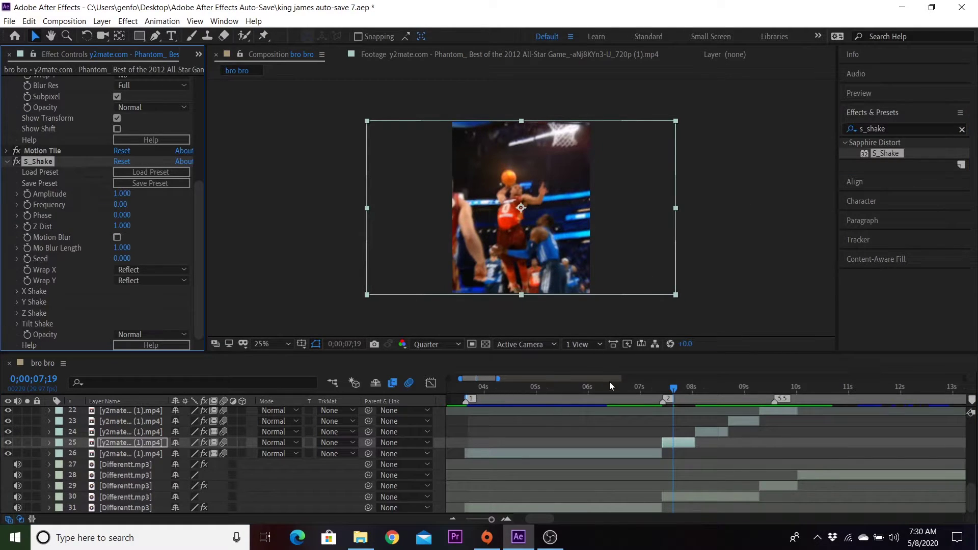
Set S_Shake's Frequency to 5 and Amplitude to 2 after previewing the shake
mouse_move(656, 386)
mouse_down()
mouse_move(673, 390)
mouse_move(652, 395)
mouse_move(652, 388)
mouse_move(669, 389)
mouse_up()
click(696, 386)
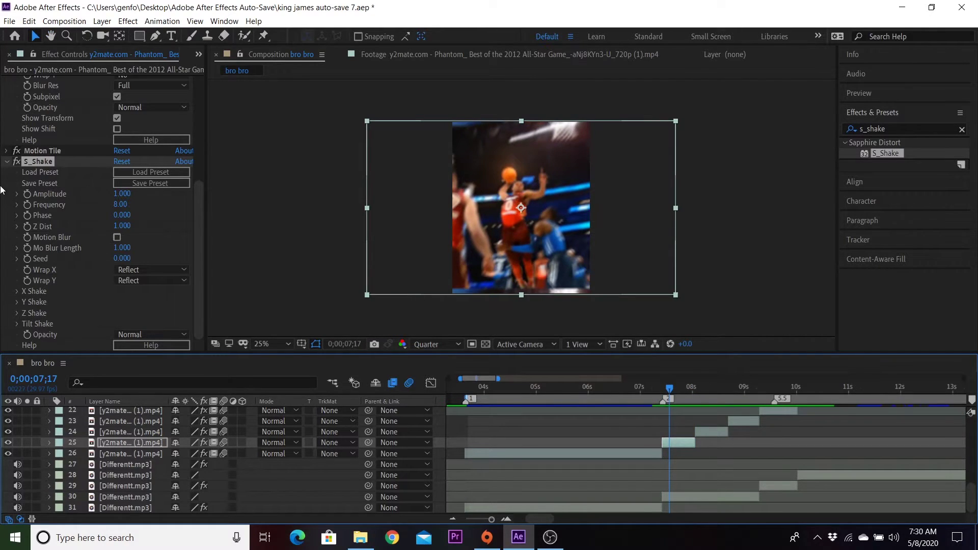
key(i)
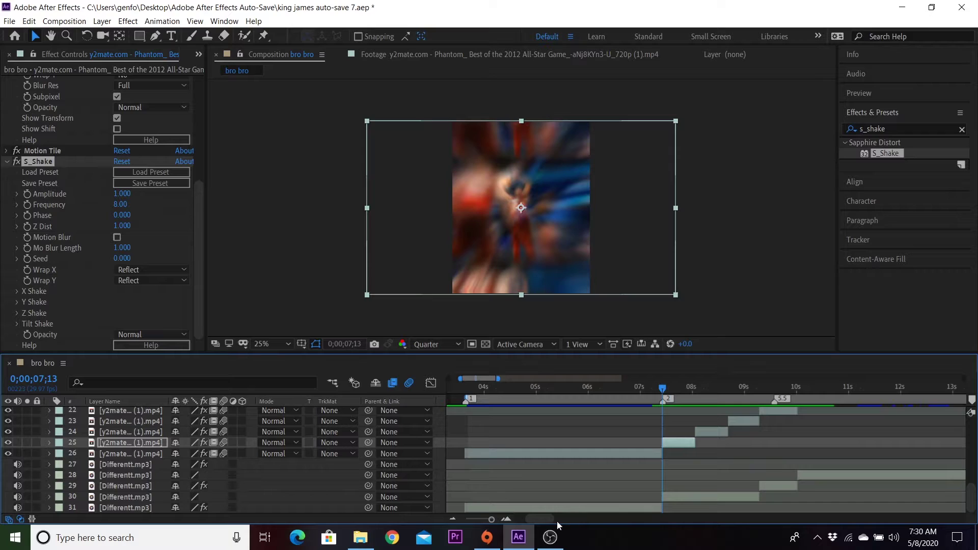
click(506, 519)
click(716, 443)
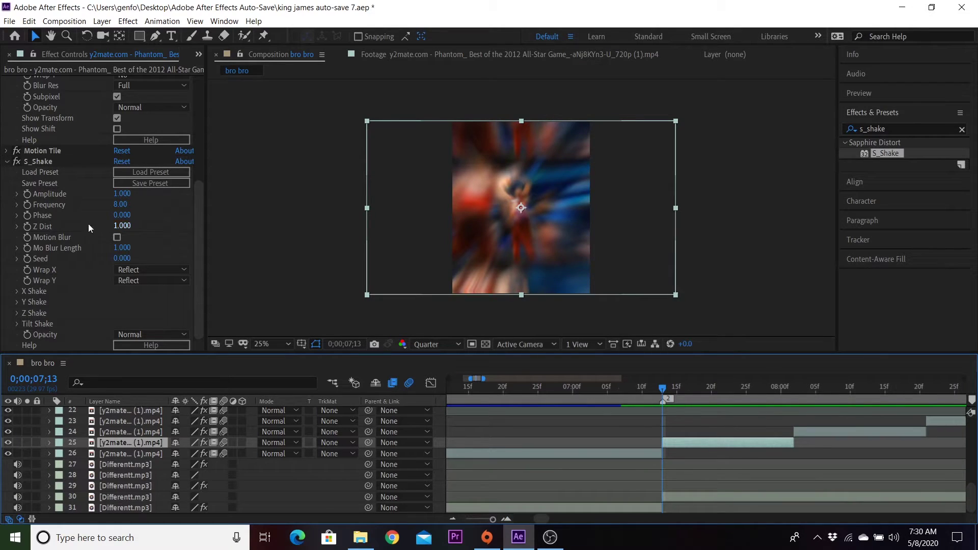
click(33, 196)
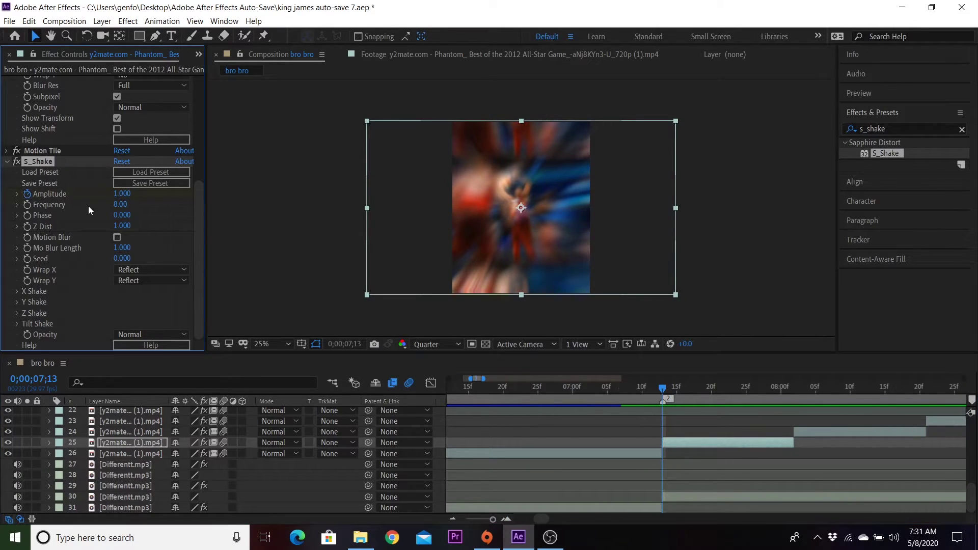
click(121, 204)
text(5)
key(Return)
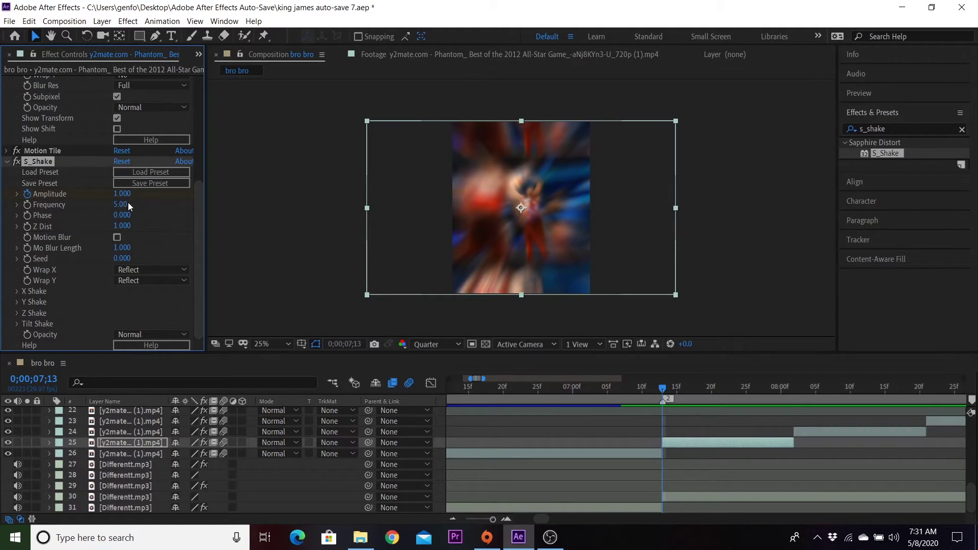
click(121, 194)
key(Return)
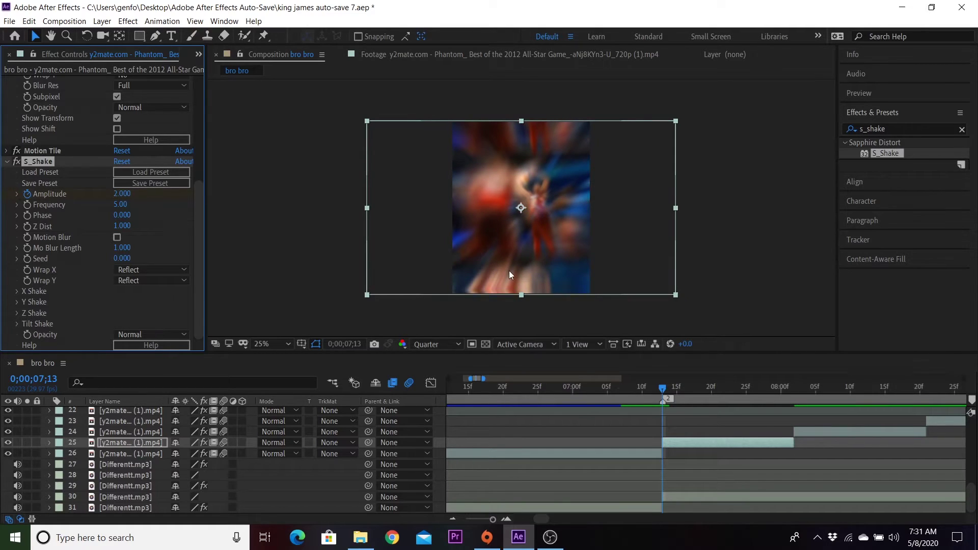
Keyframe S_Shake Amplitude down to 0 at 07;26 and Easy Ease both keyframes
key(u)
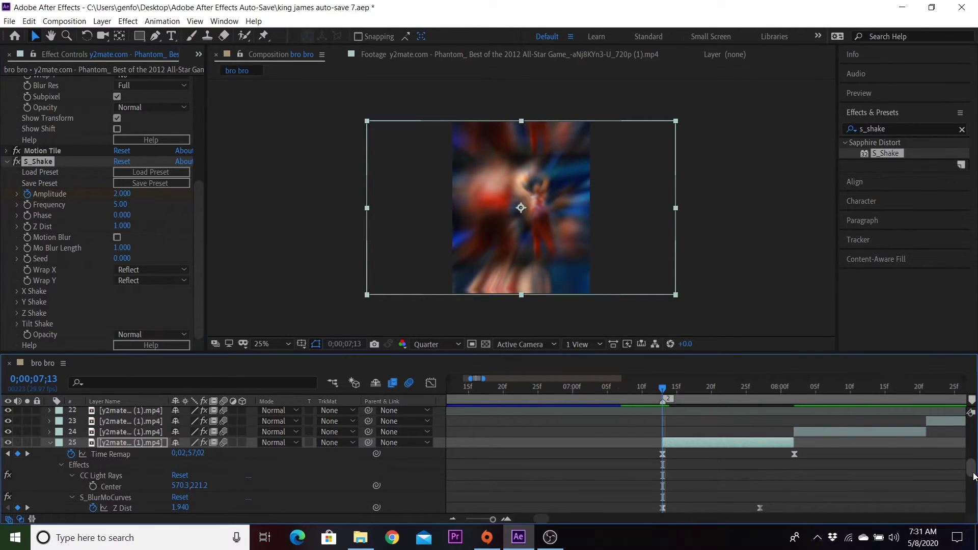
key(u)
key(u)
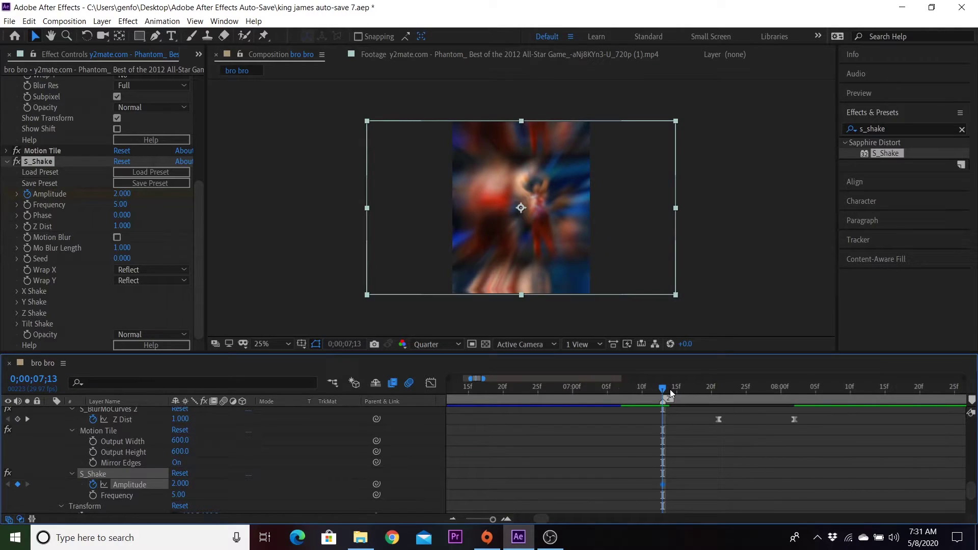
drag(665, 386, 754, 395)
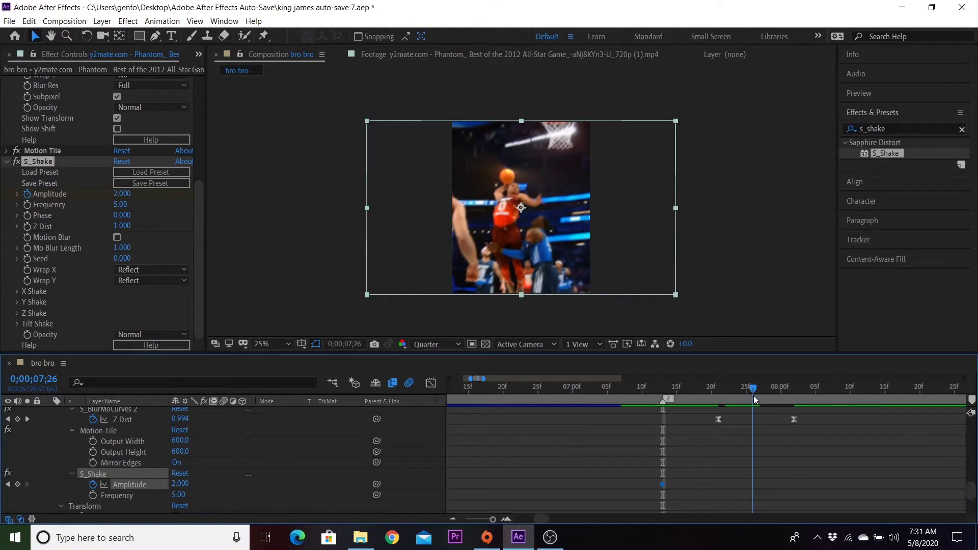
click(122, 194)
text(0)
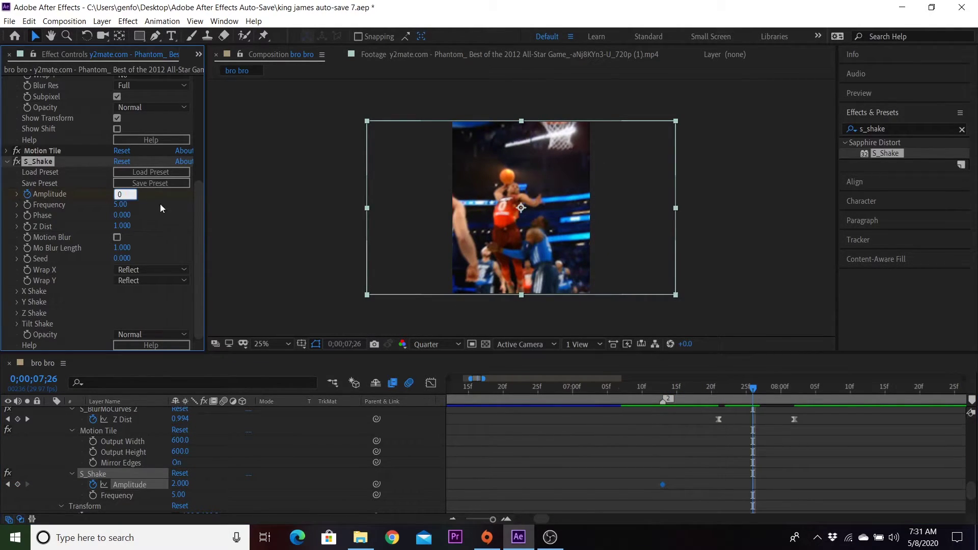
key(Return)
drag(642, 490, 767, 480)
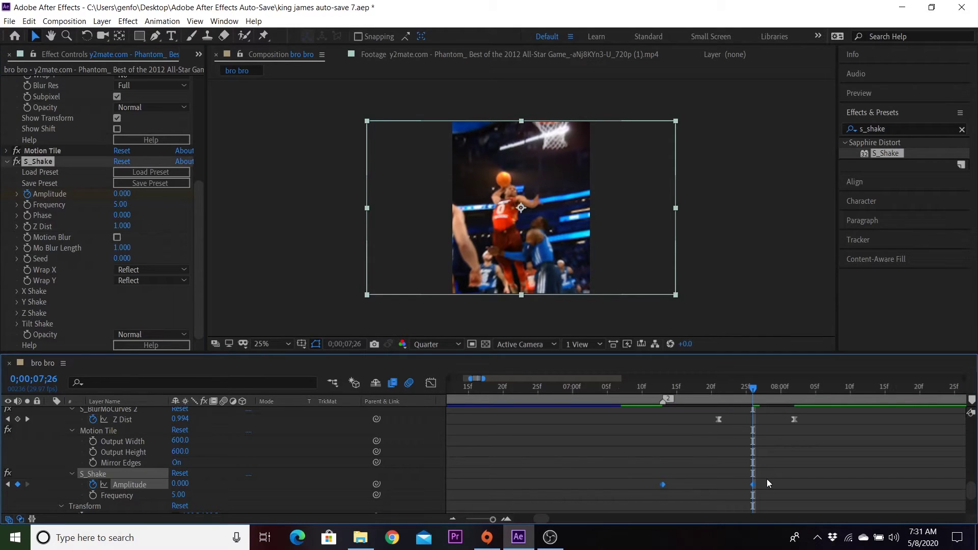
key(F9)
Turn on S_Shake's Motion Blur with Mo Blur Length 1.240 and preview the result
click(642, 387)
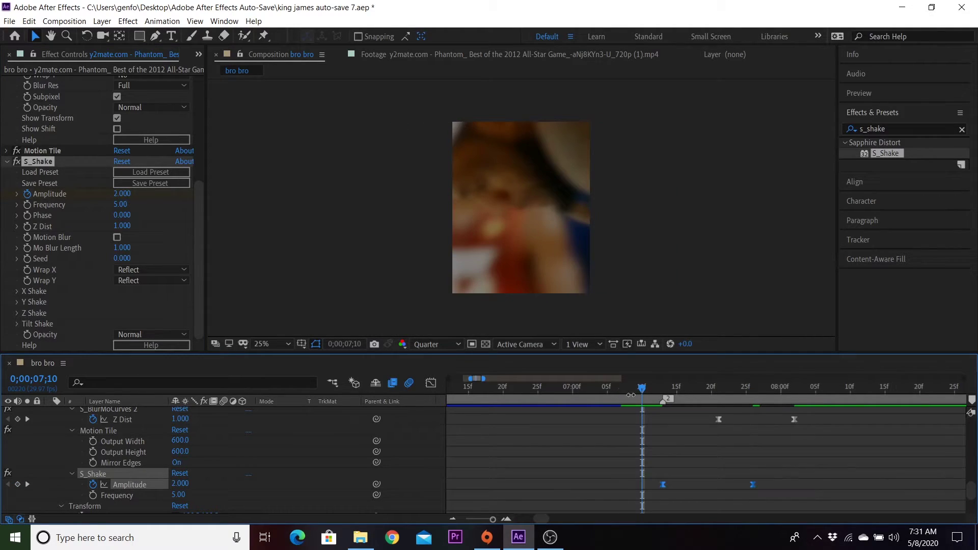
key(space)
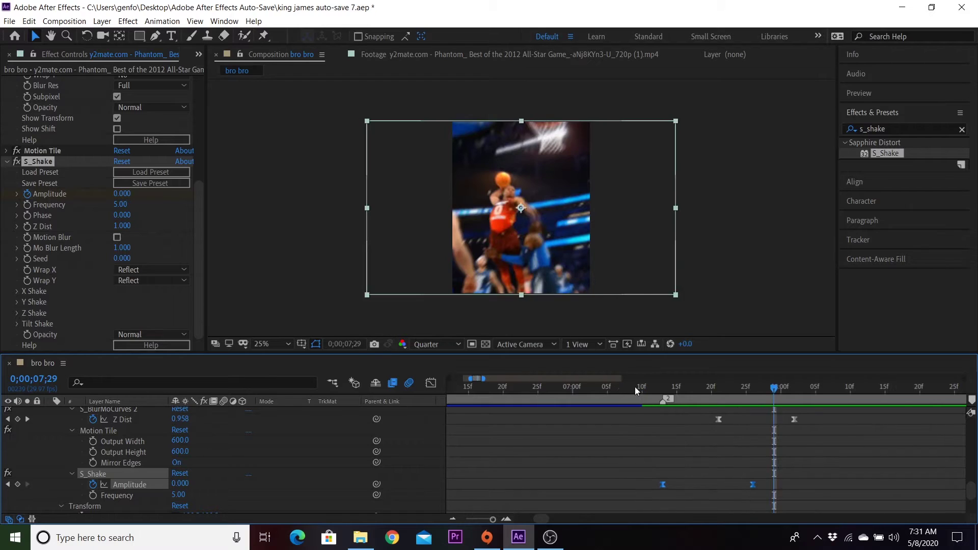
click(635, 387)
key(space)
key(space)
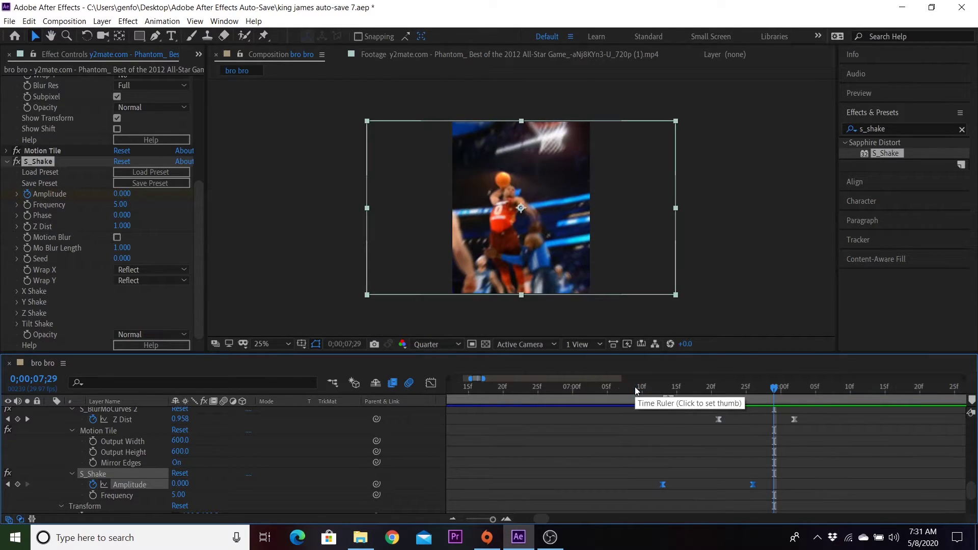
click(117, 237)
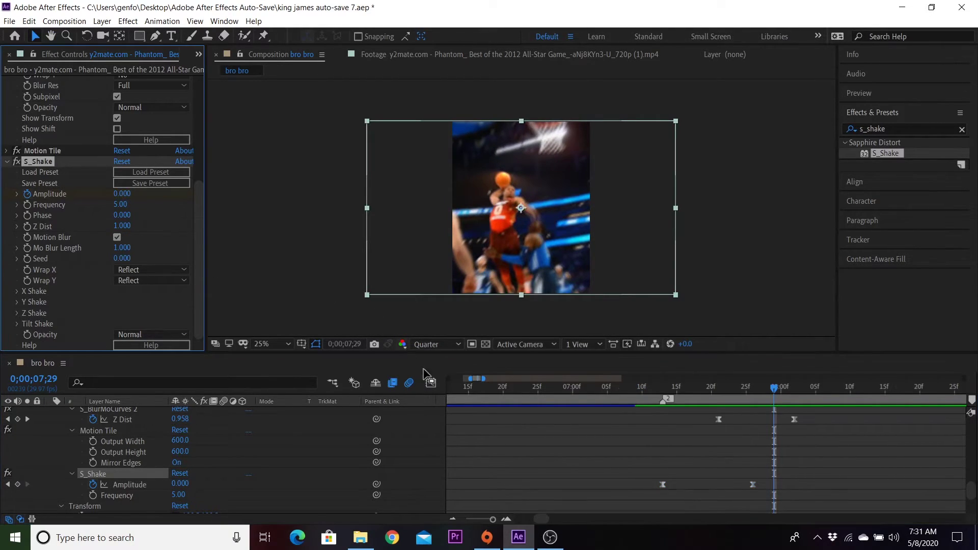
drag(117, 250, 133, 248)
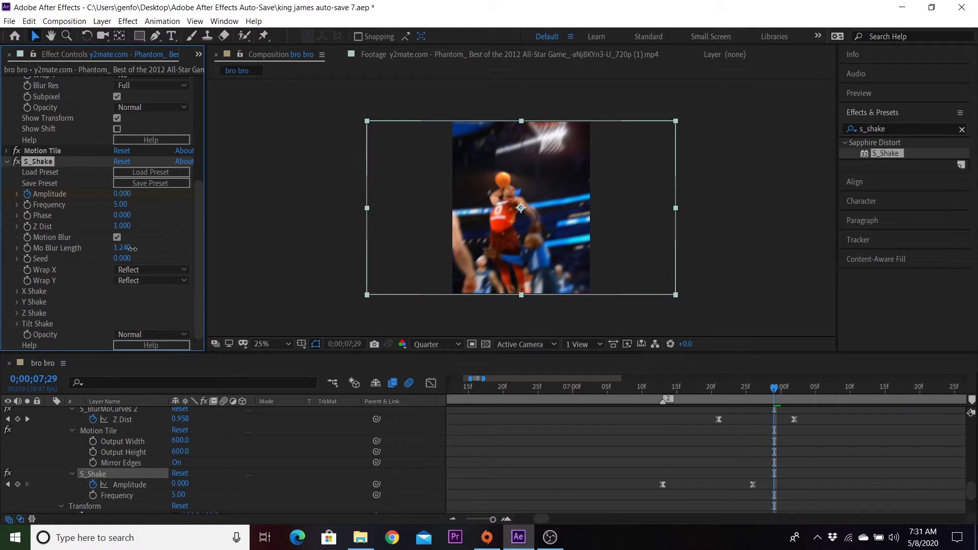
click(637, 386)
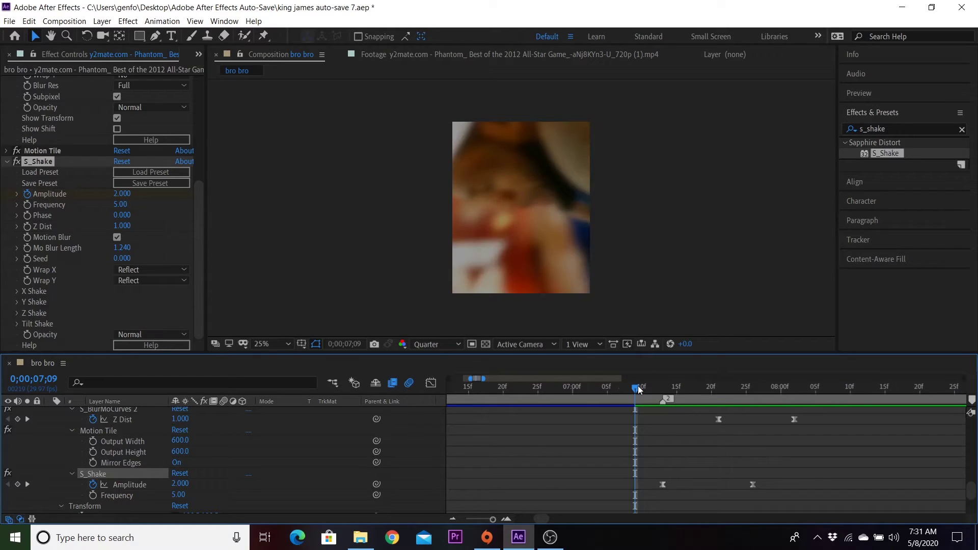
key(space)
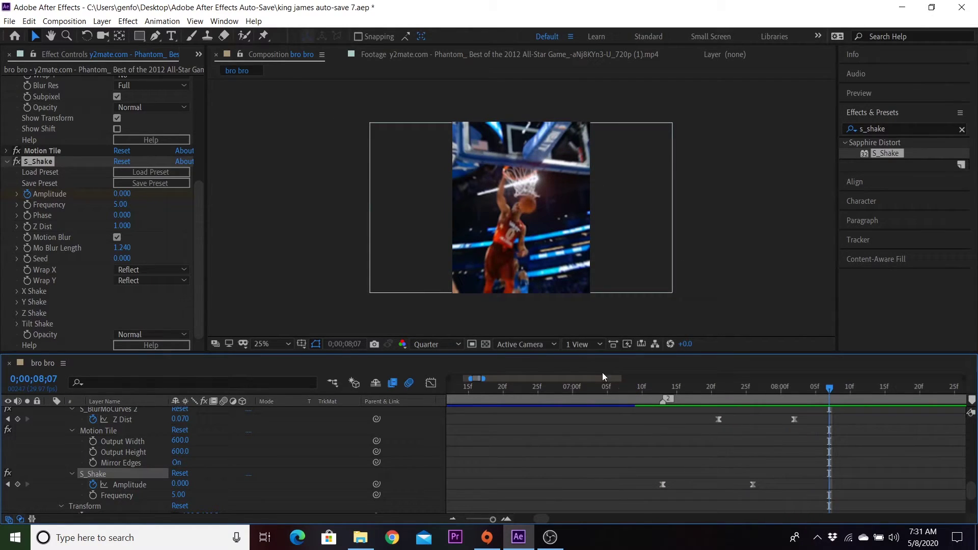
click(45, 160)
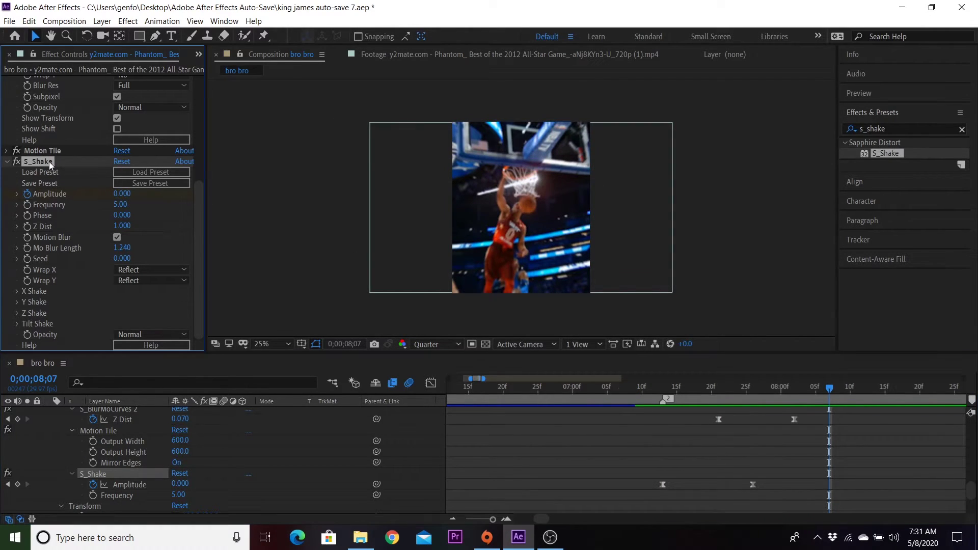
Delete the S_Shake effect from layer 25 and preview the composition
key(Delete)
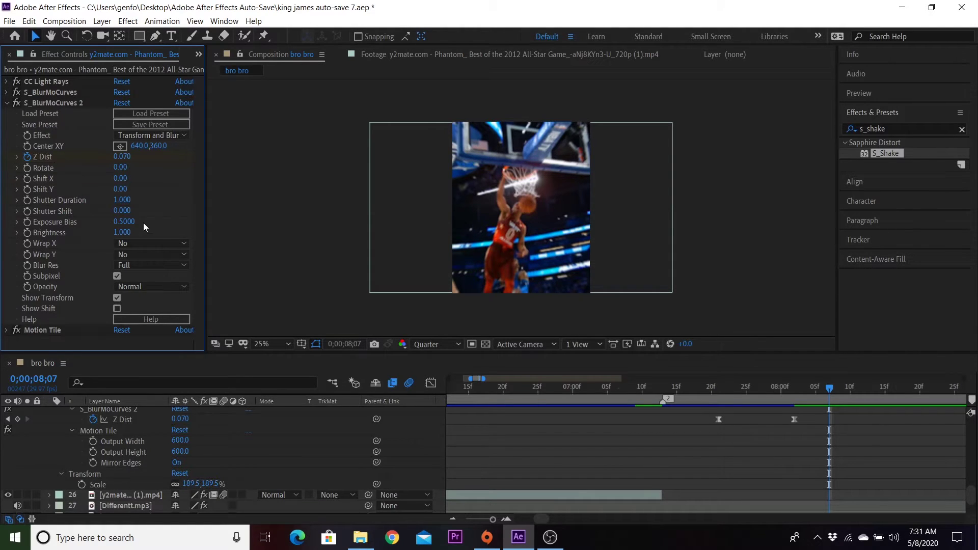
scroll(845, 497, up, 5)
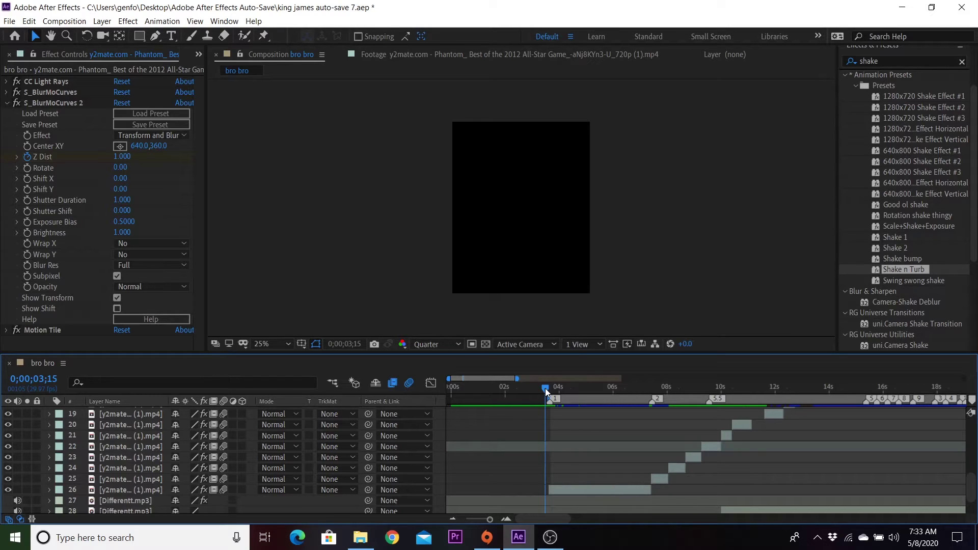
key(space)
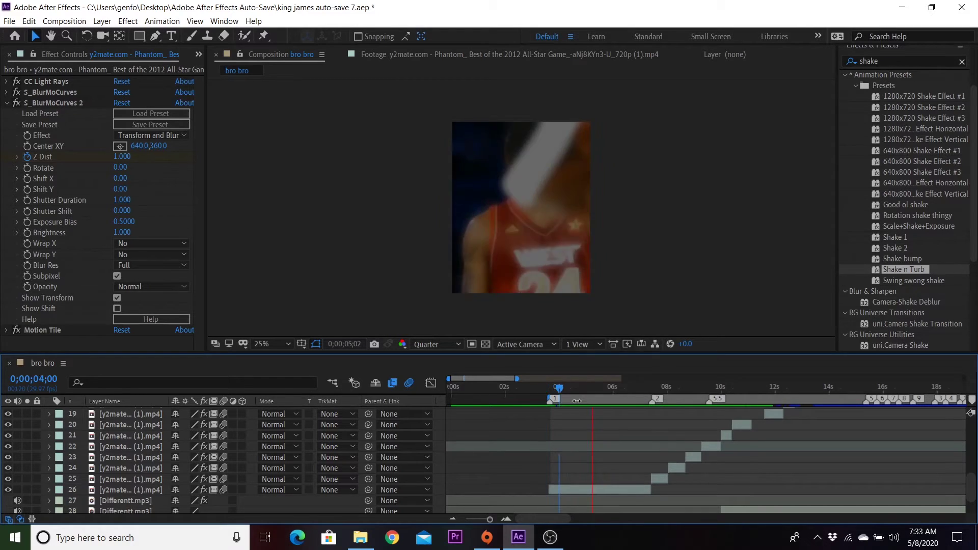
Select the wobble shake adjustment layer to show its effects
click(583, 488)
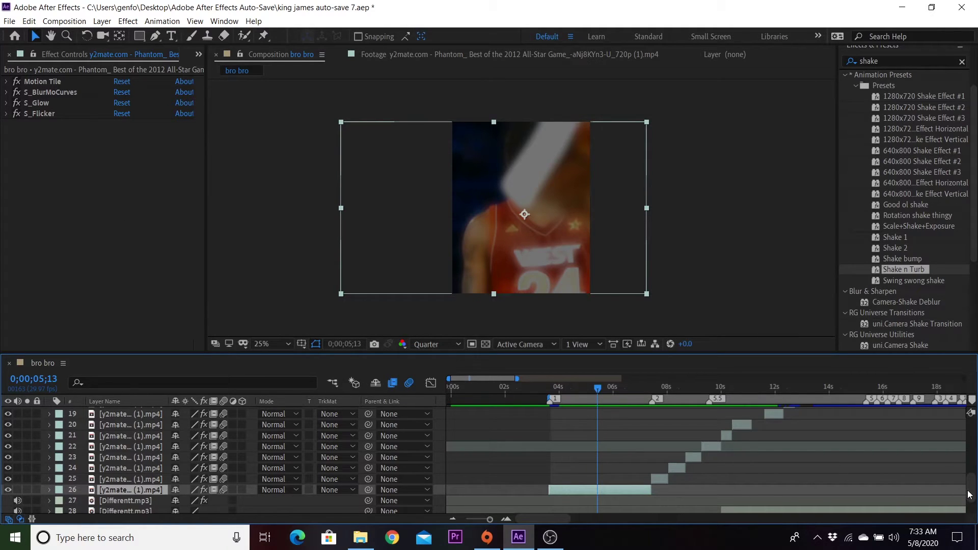
drag(969, 489, 969, 433)
click(616, 444)
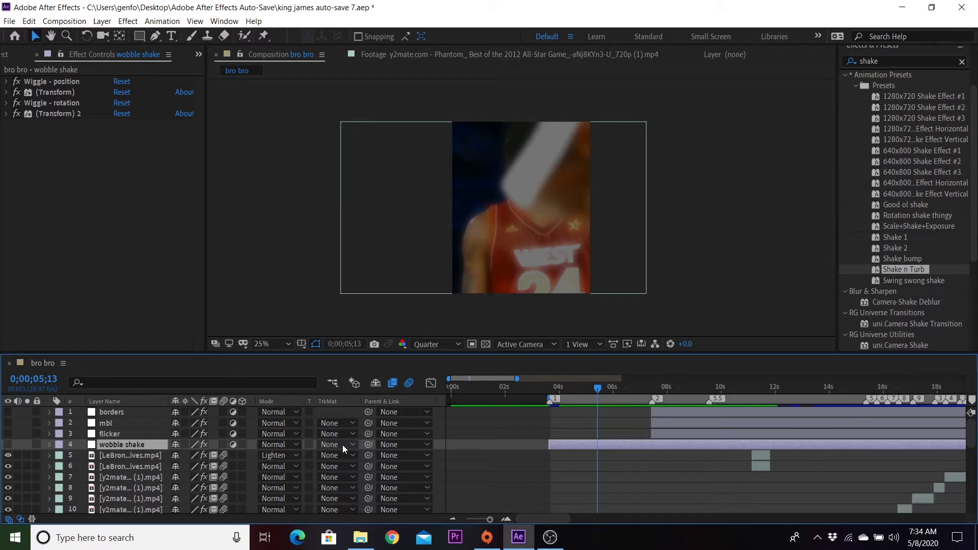
key(ctrl+alt+y)
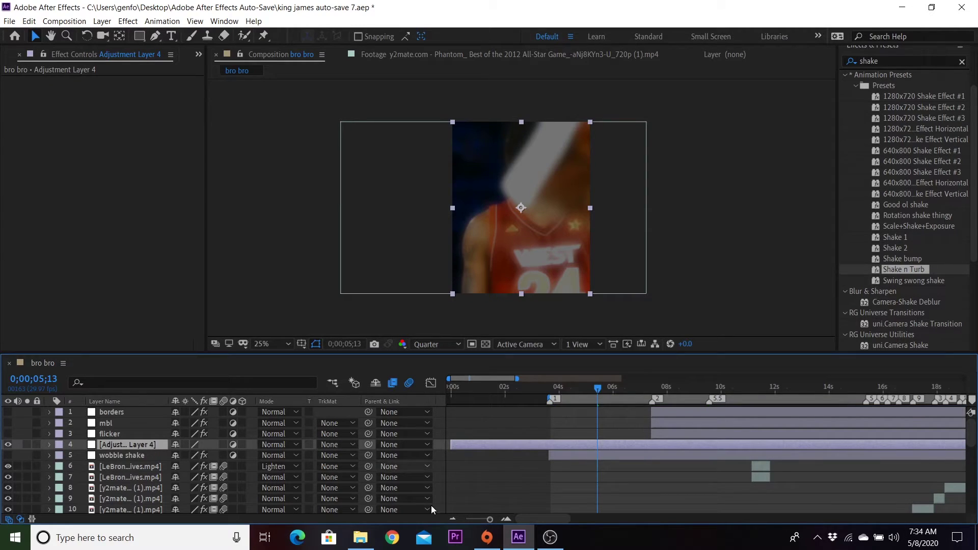
key(ctrl+z)
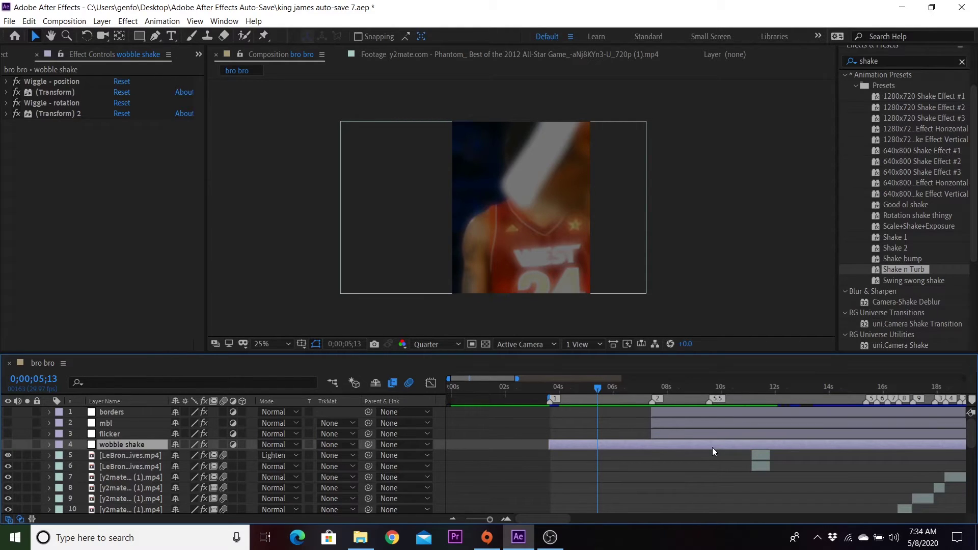
click(8, 445)
click(535, 389)
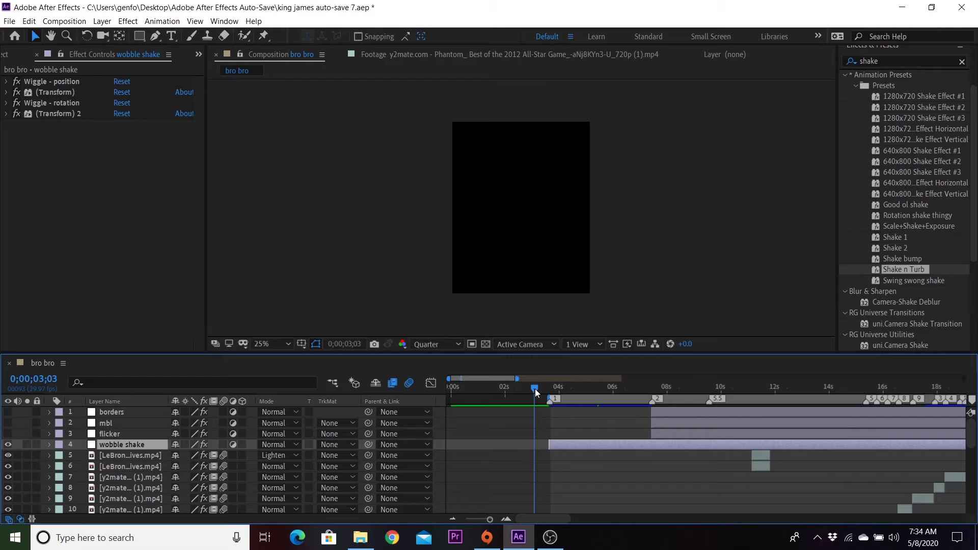
key(space)
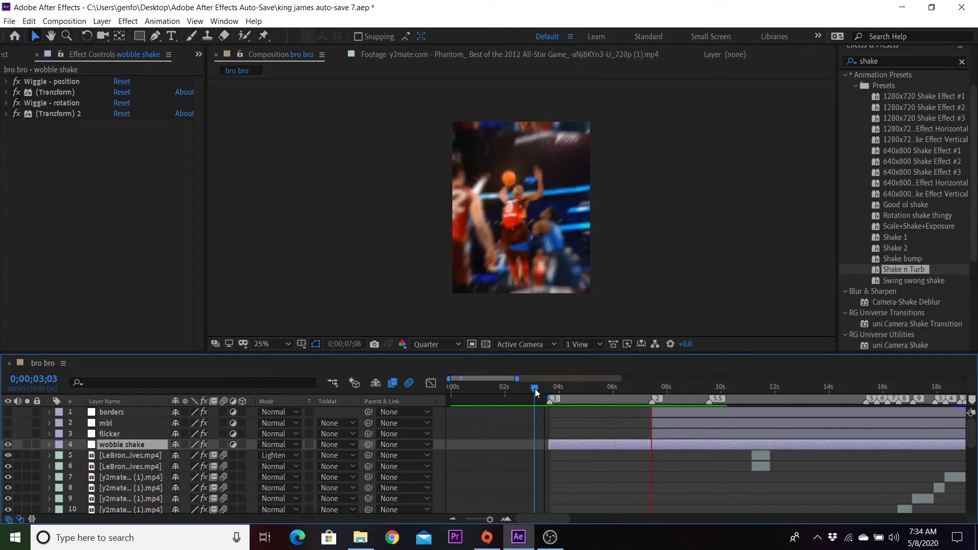
key(space)
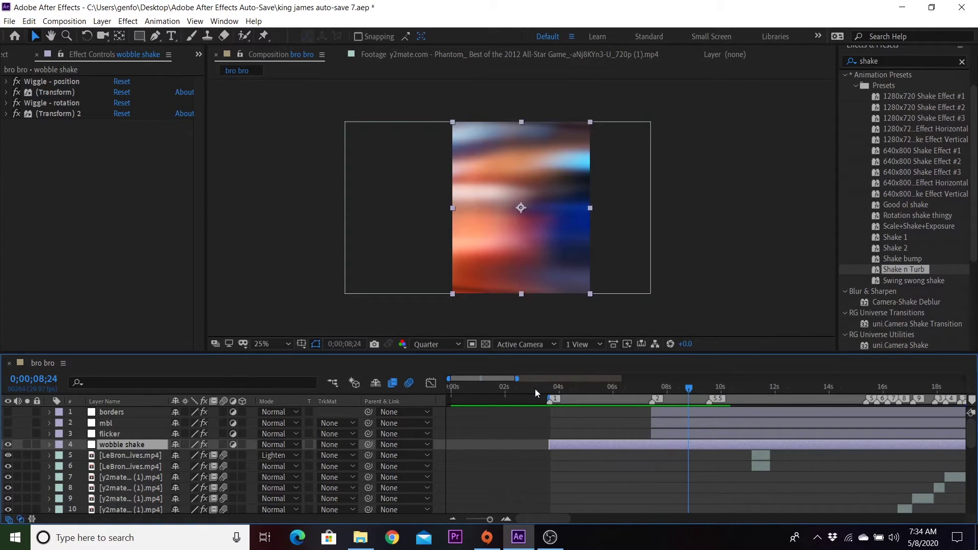
drag(571, 391, 601, 391)
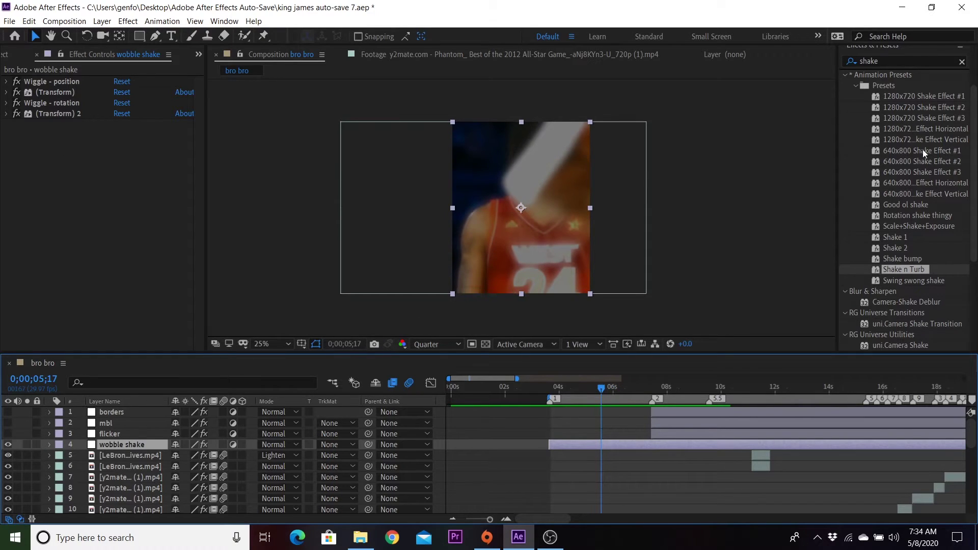
click(34, 81)
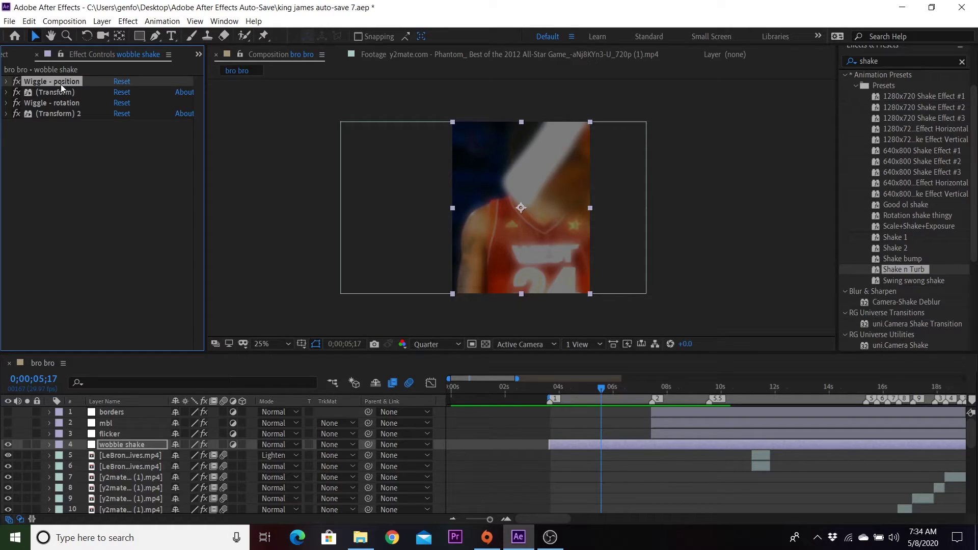
Delete all of wobble shake's effects and apply the Wiggle - position and Wiggle - rotation presets
click(56, 114)
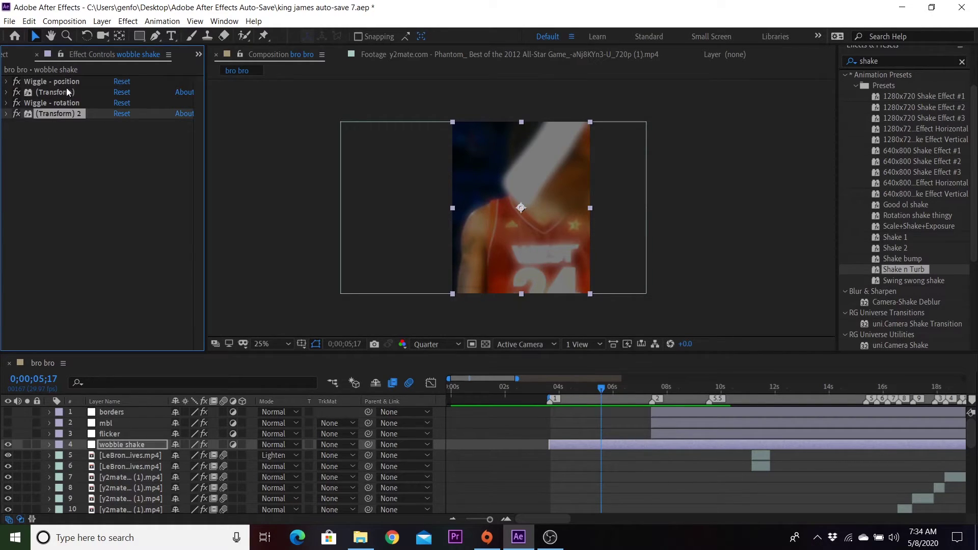
key(ctrl+a)
key(Delete)
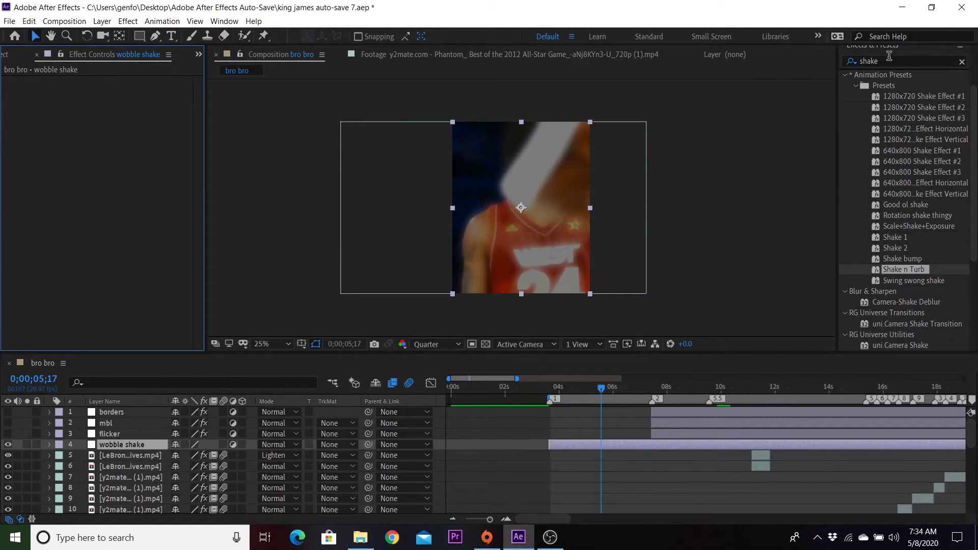
click(959, 61)
text(po)
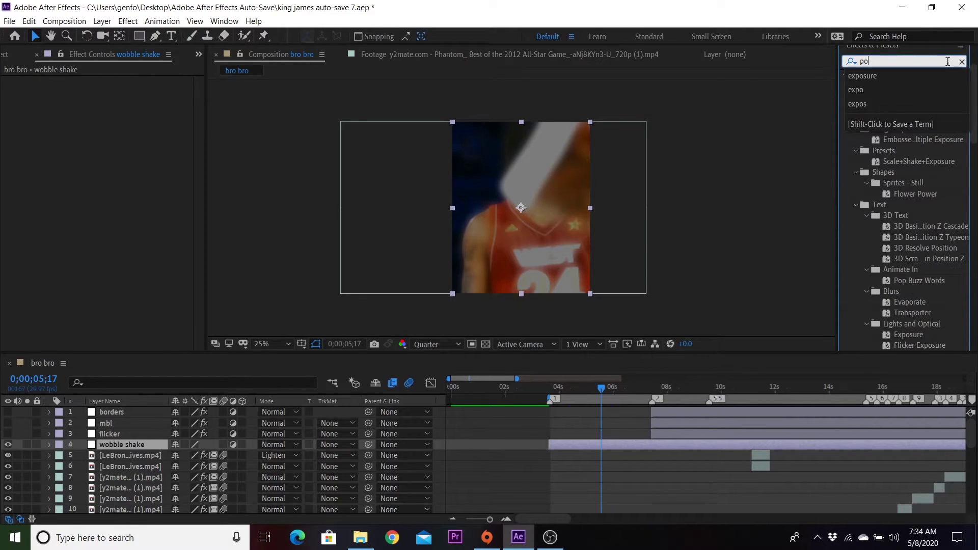
text(sit)
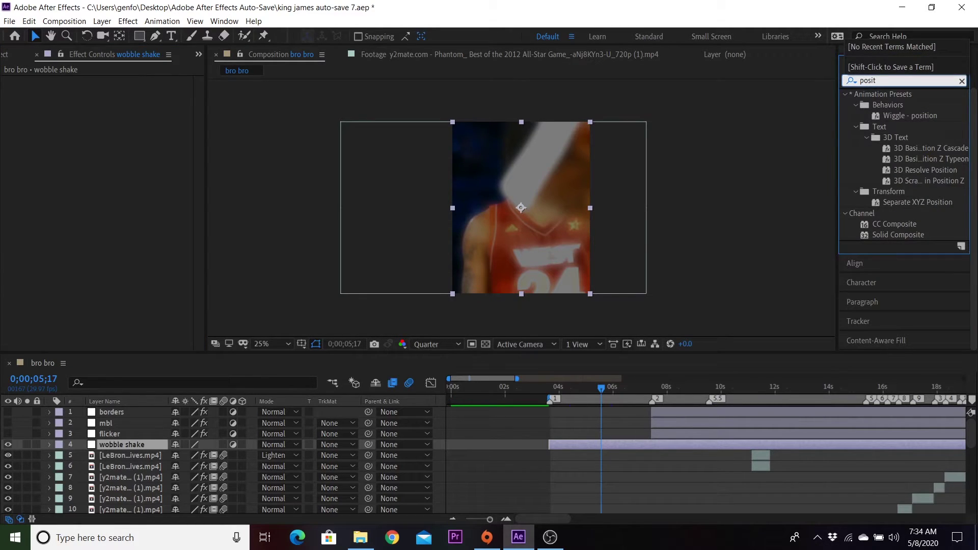
key(BackSpace)
key(BackSpace)
key(BackSpace)
key(BackSpace)
key(BackSpace)
text(wi)
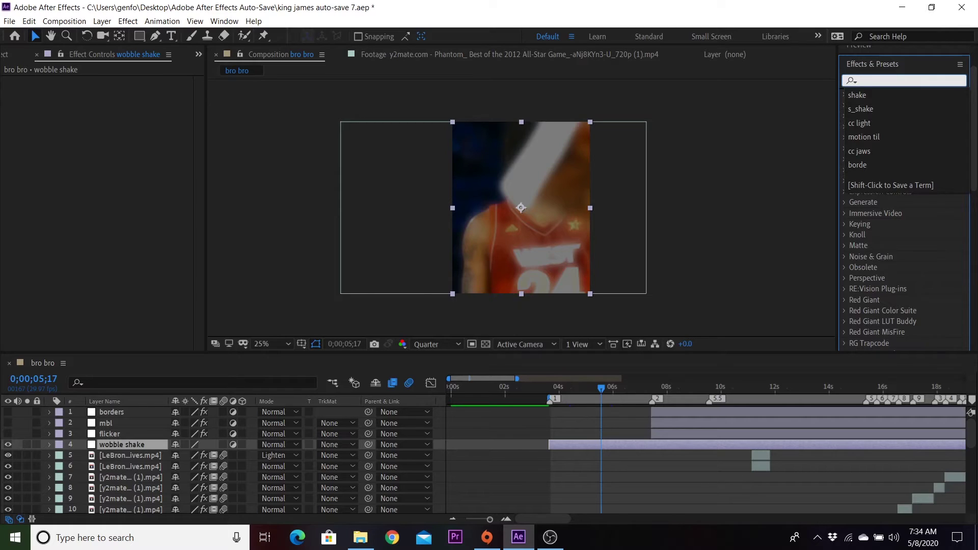
text(ggle)
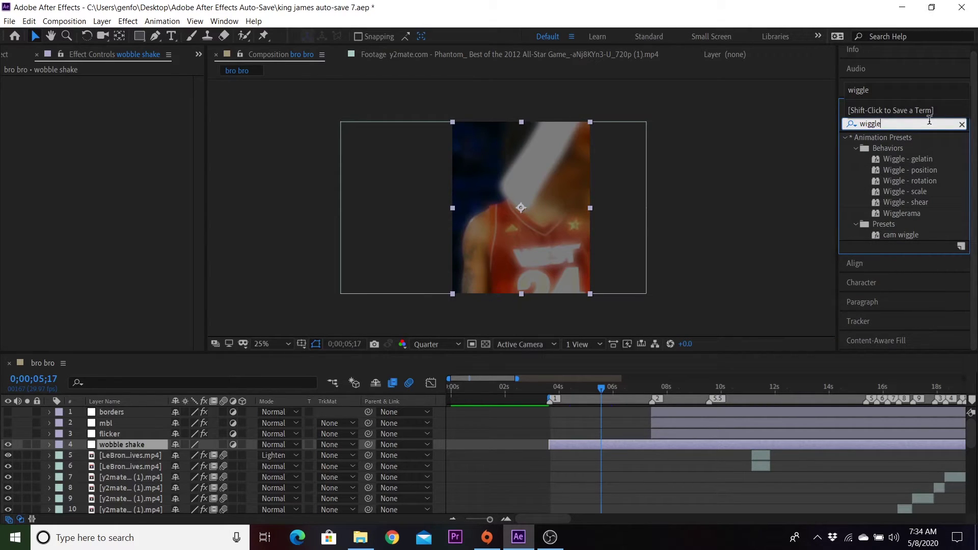
double_click(920, 169)
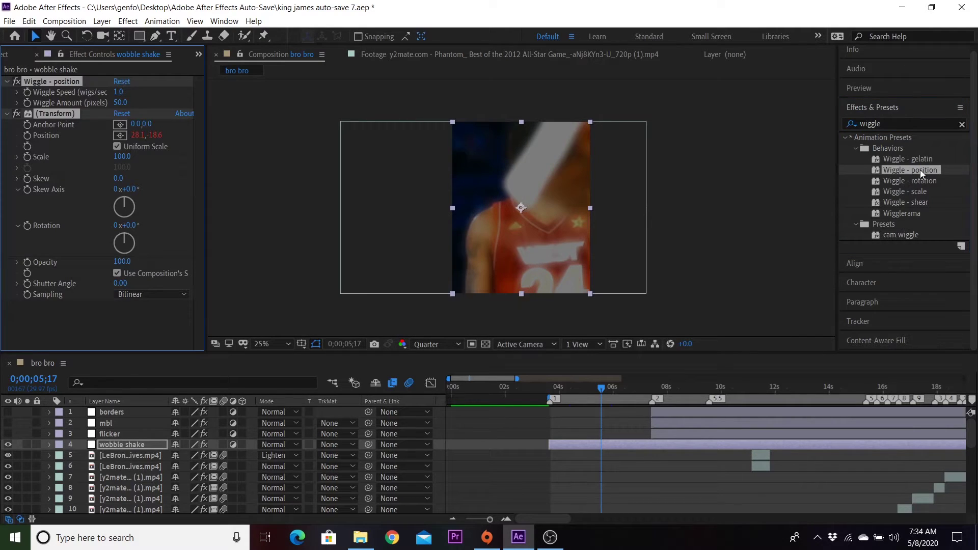
double_click(920, 181)
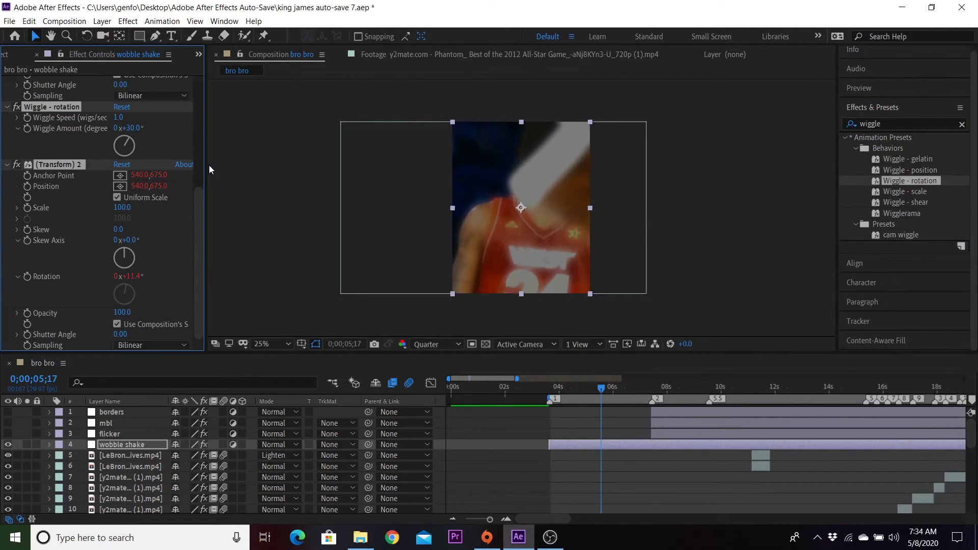
Set the position wiggle amount to 30 pixels and the rotation wiggle amount to 6 degrees
scroll(202, 202, up, 5)
click(120, 103)
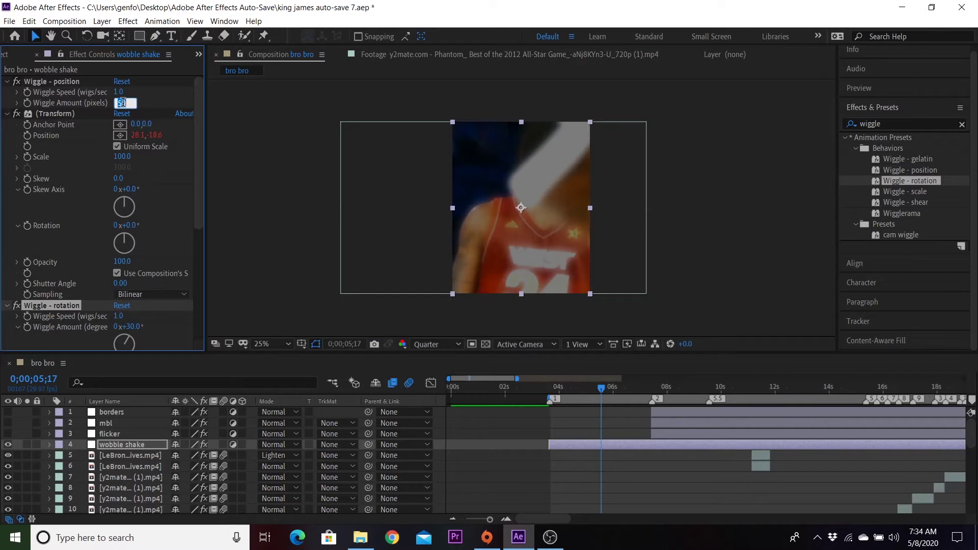
text(30)
key(Return)
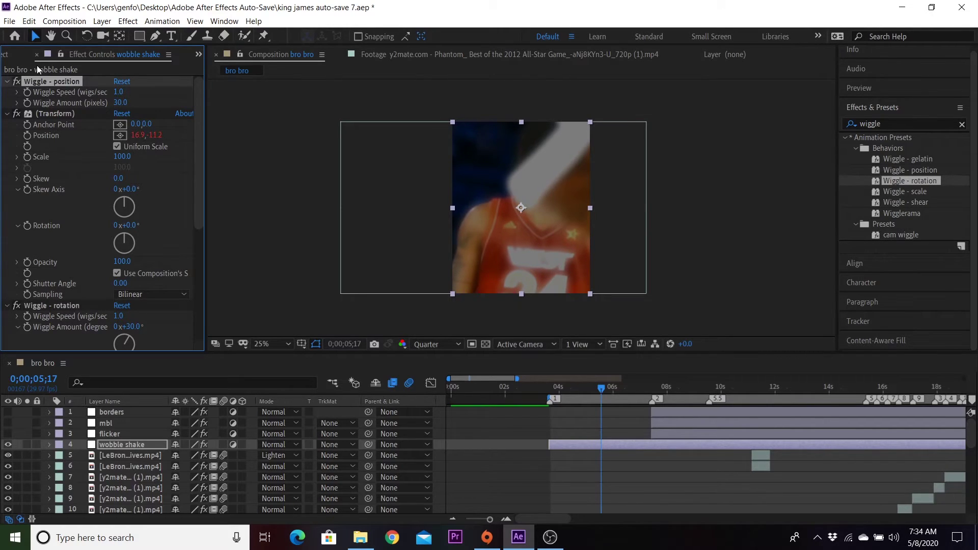
click(7, 82)
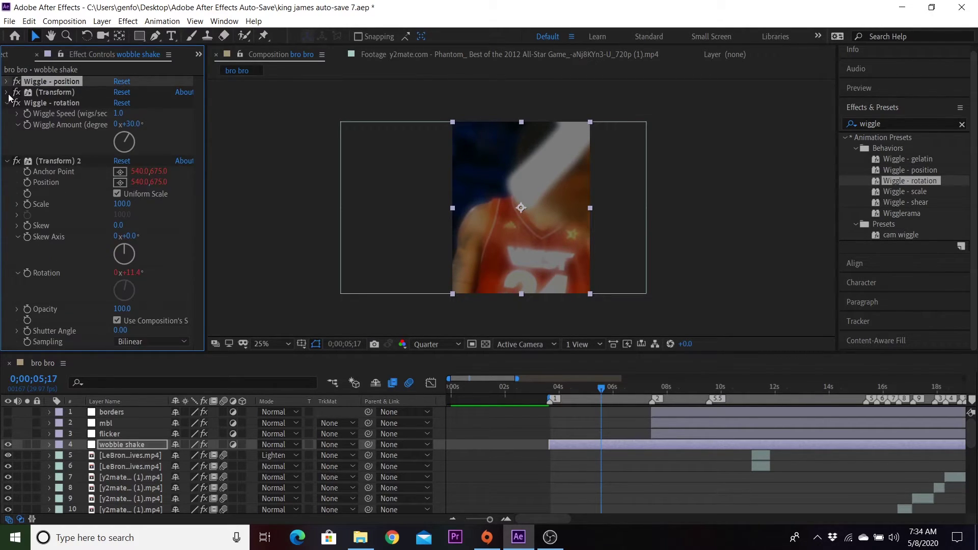
click(131, 124)
text(6)
key(Return)
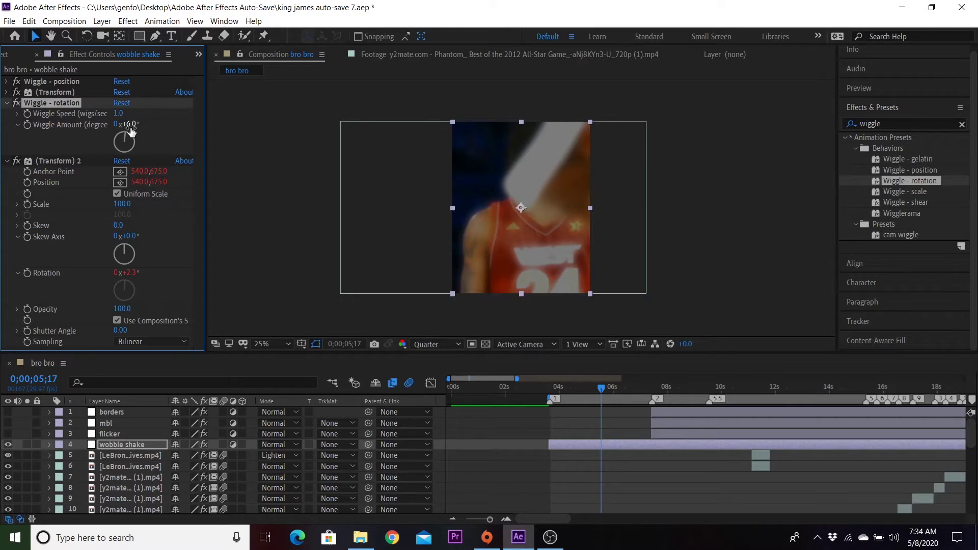
click(7, 104)
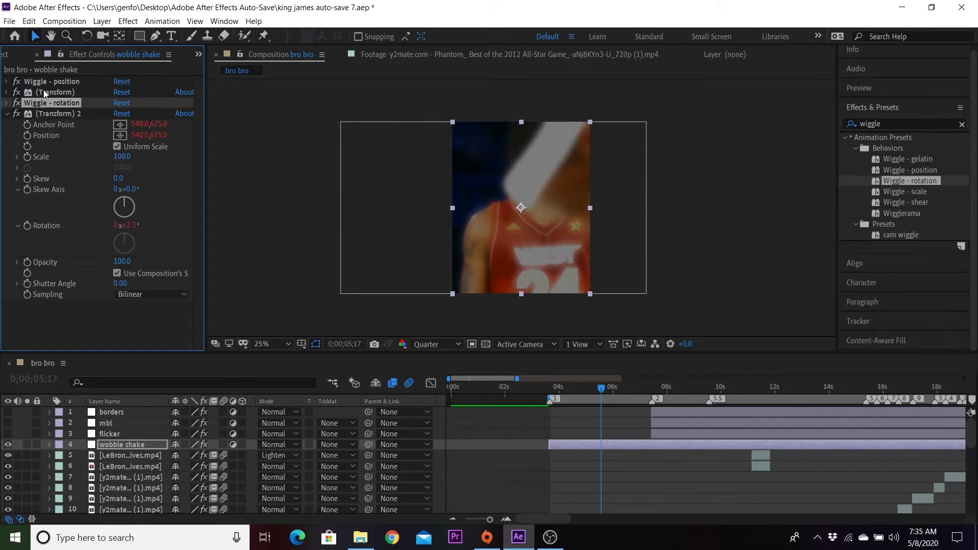
Preview the shake, then raise the Wiggle - rotation amount to 10 degrees
click(7, 113)
click(552, 391)
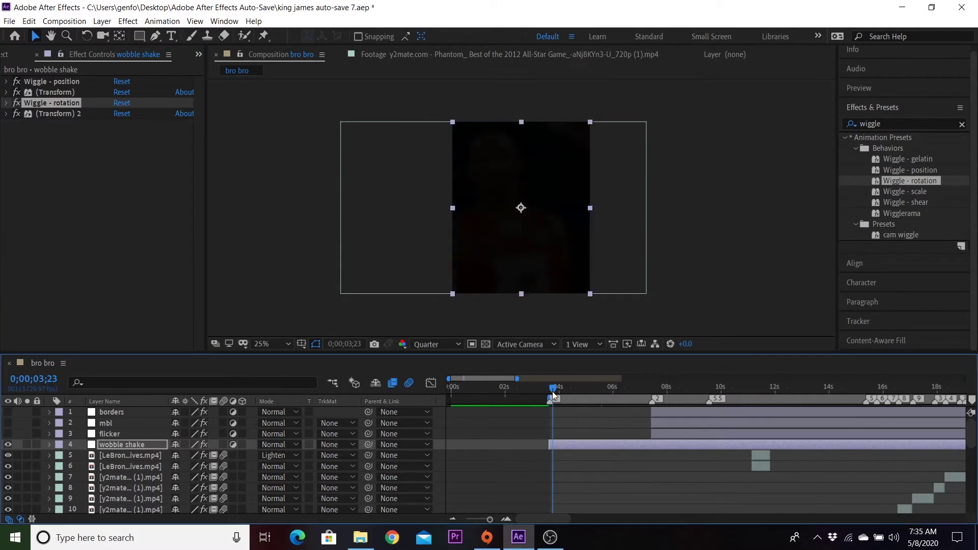
key(space)
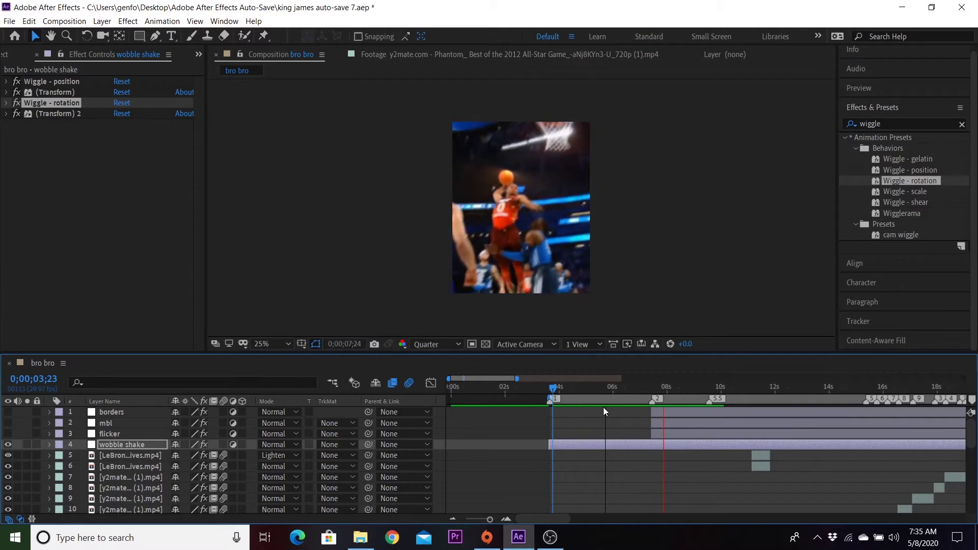
key(space)
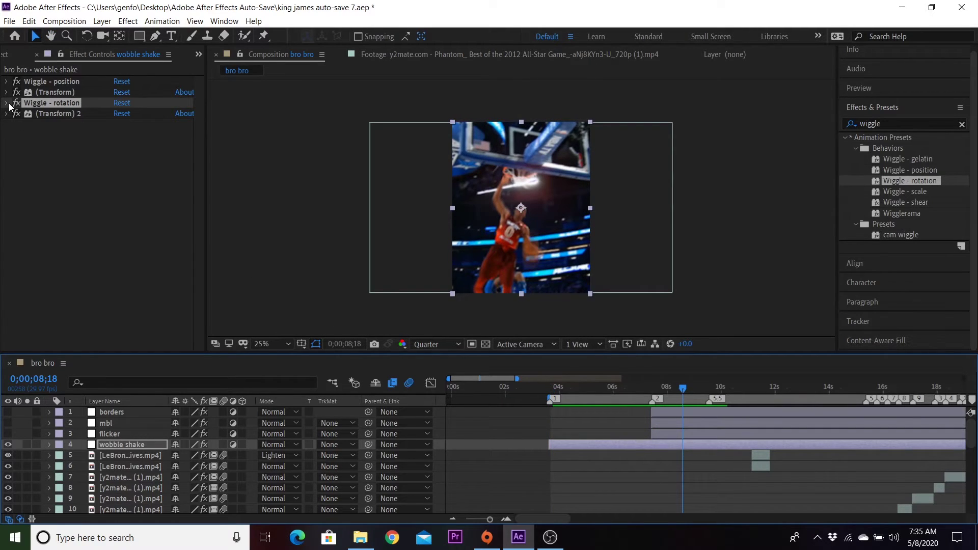
click(5, 102)
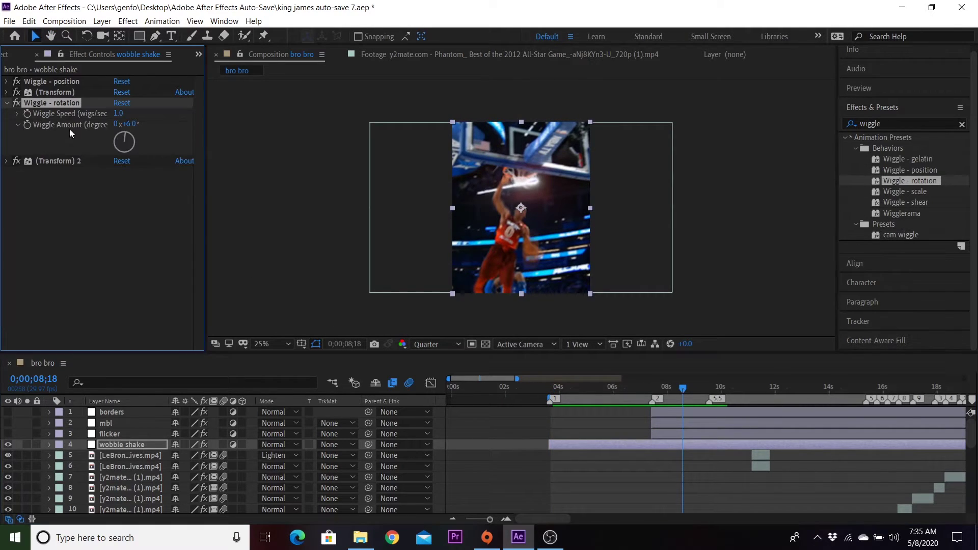
click(6, 102)
click(11, 118)
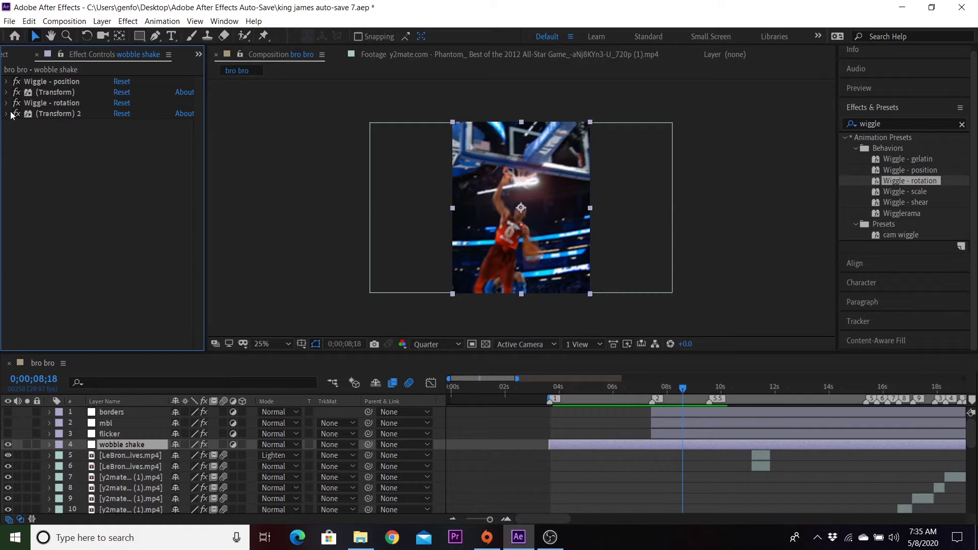
click(6, 103)
click(132, 125)
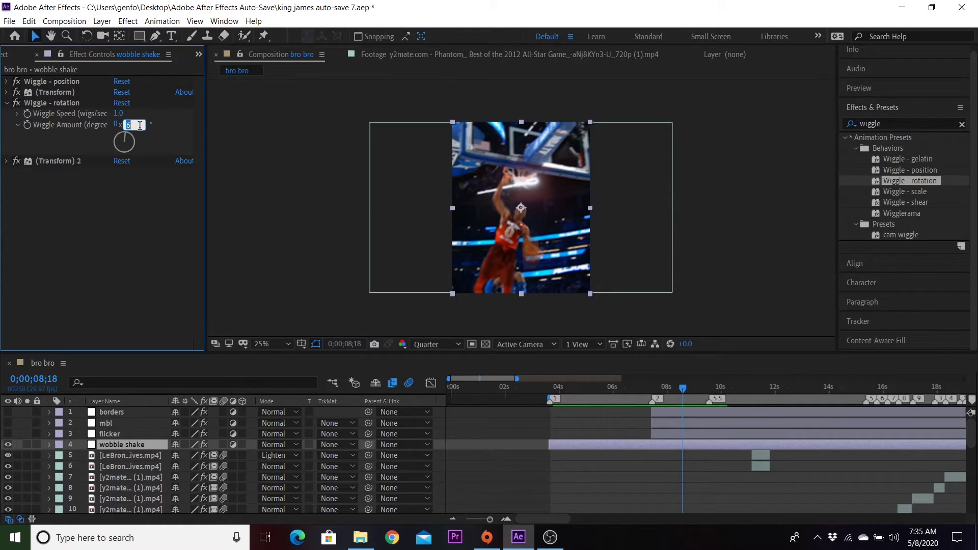
text(10)
key(Return)
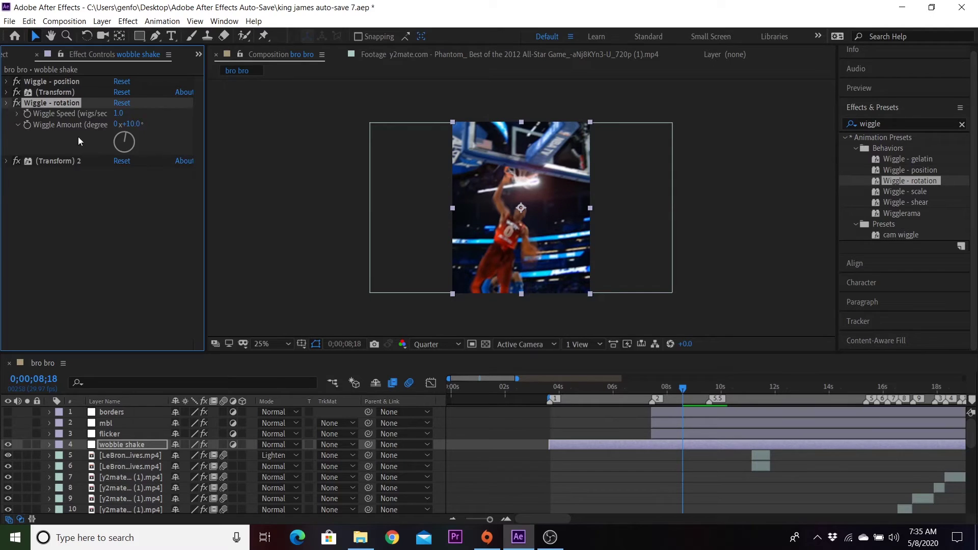
click(6, 103)
Preview again and raise the Wiggle - position amount to 40 pixels
click(607, 392)
key(space)
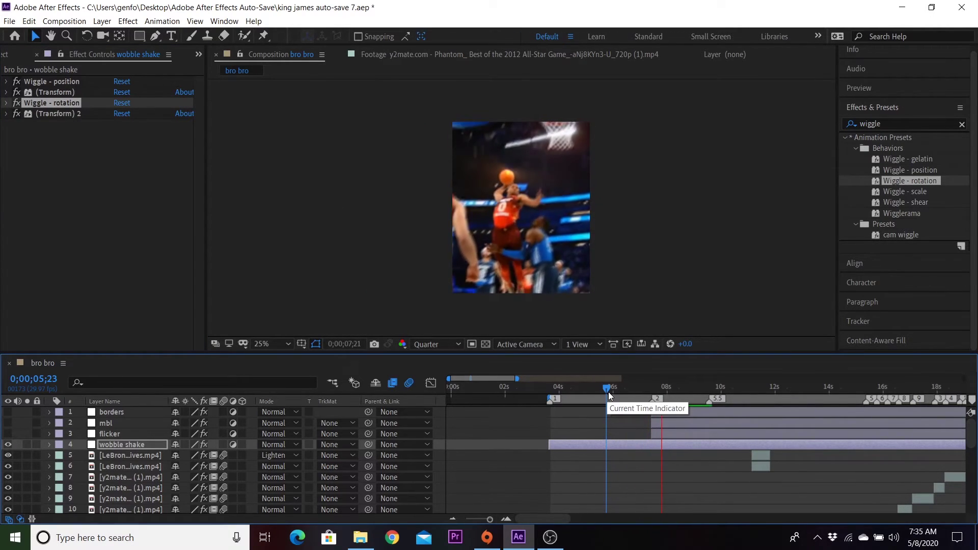
key(space)
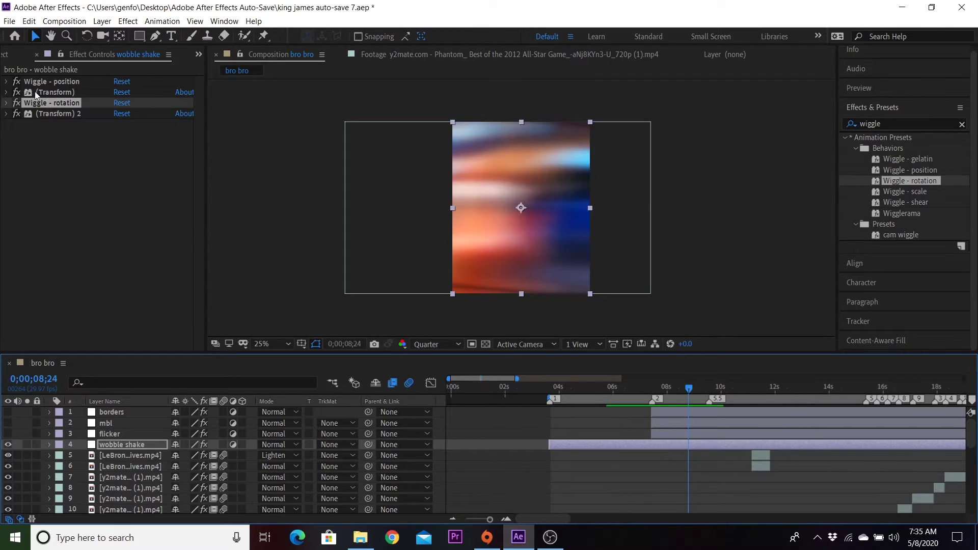
click(7, 81)
click(120, 103)
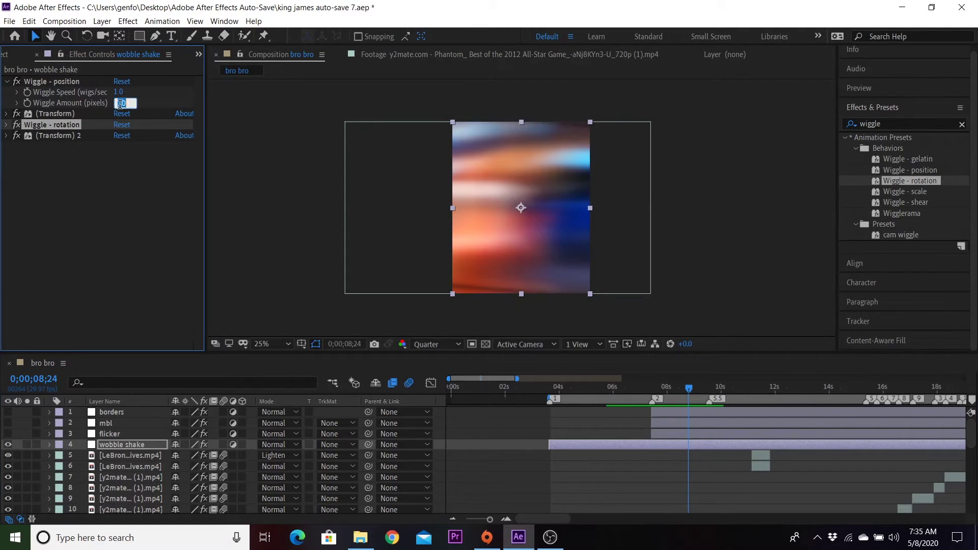
text(40)
key(Return)
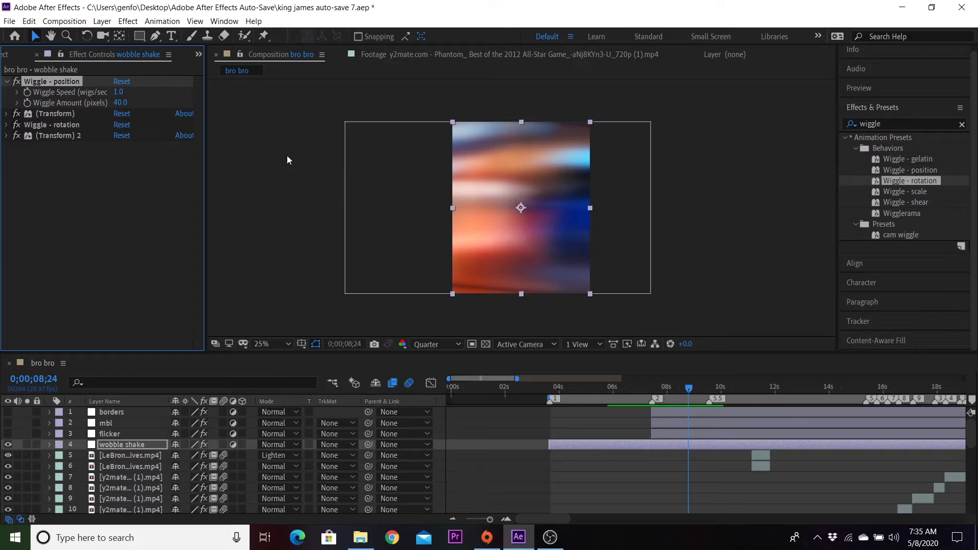
click(591, 388)
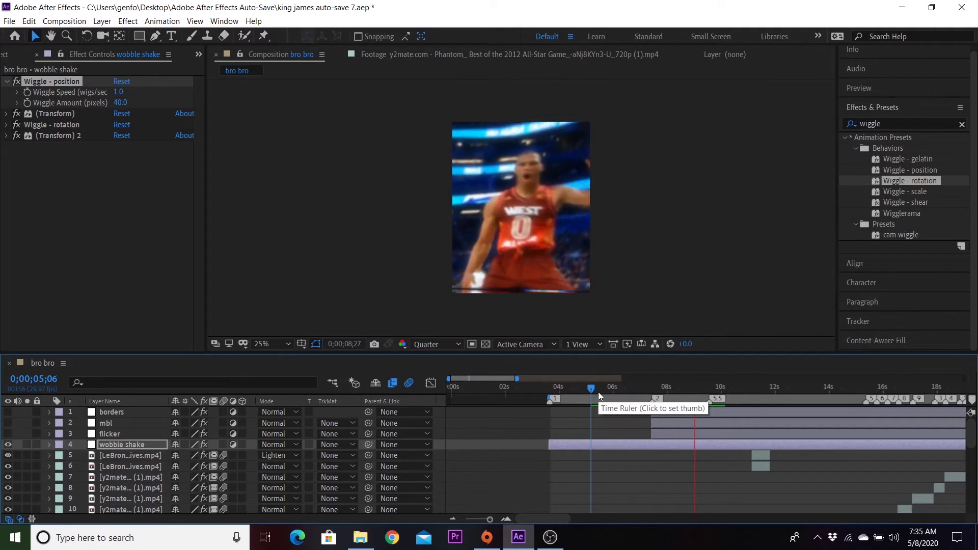
Set the Wiggle - position speed to 2 and preview the shake
key(space)
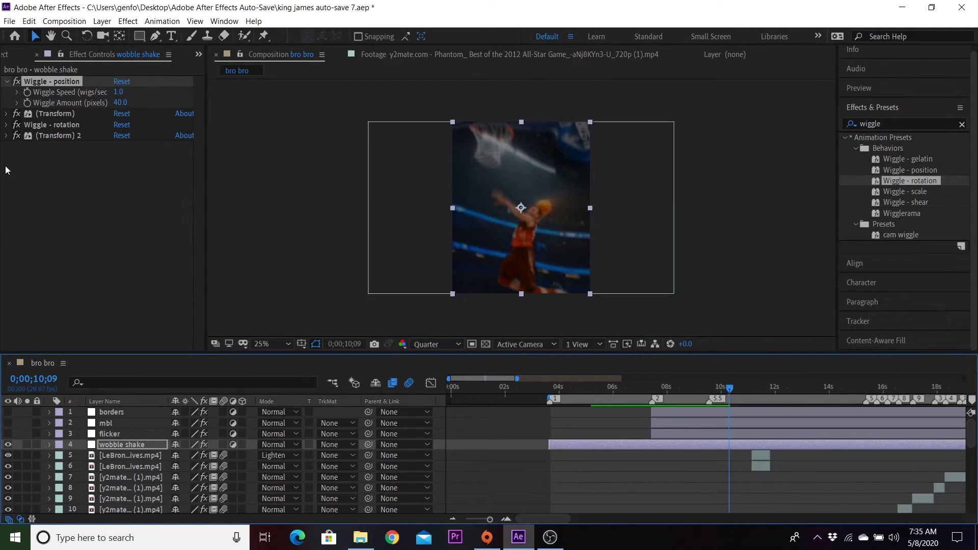
click(119, 92)
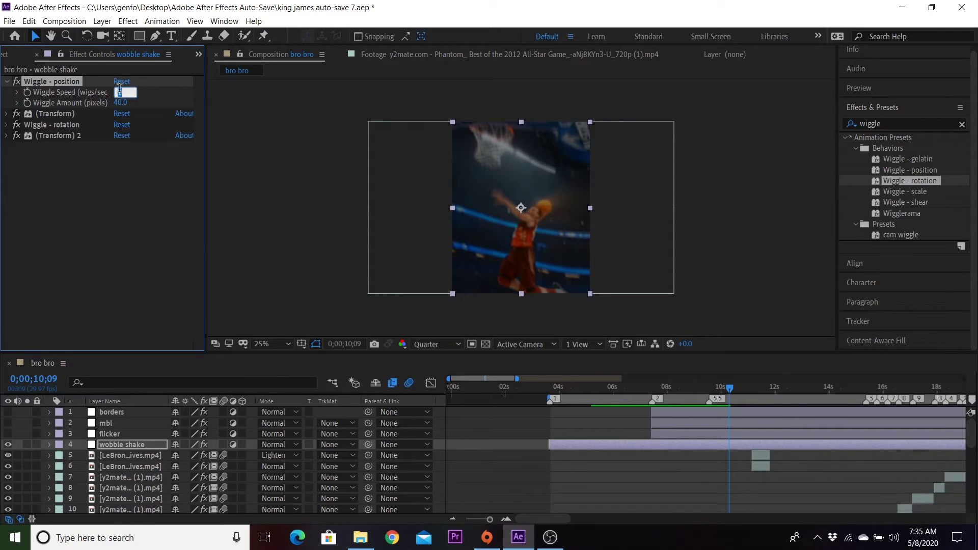
text(2)
key(Return)
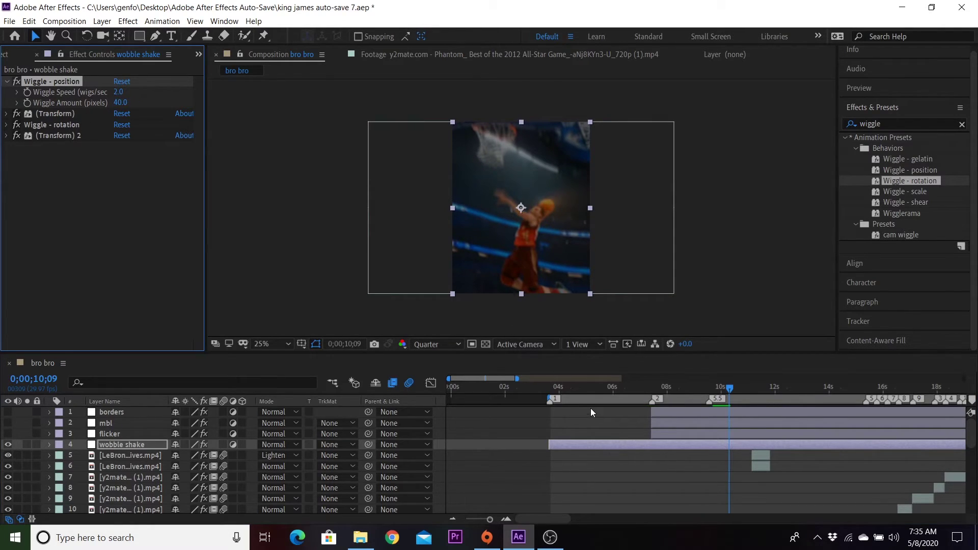
click(591, 389)
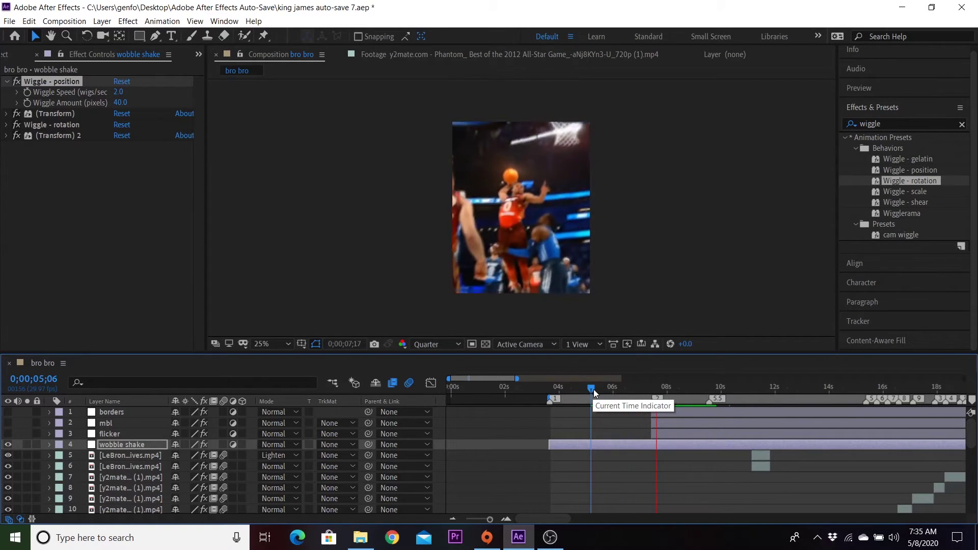
key(space)
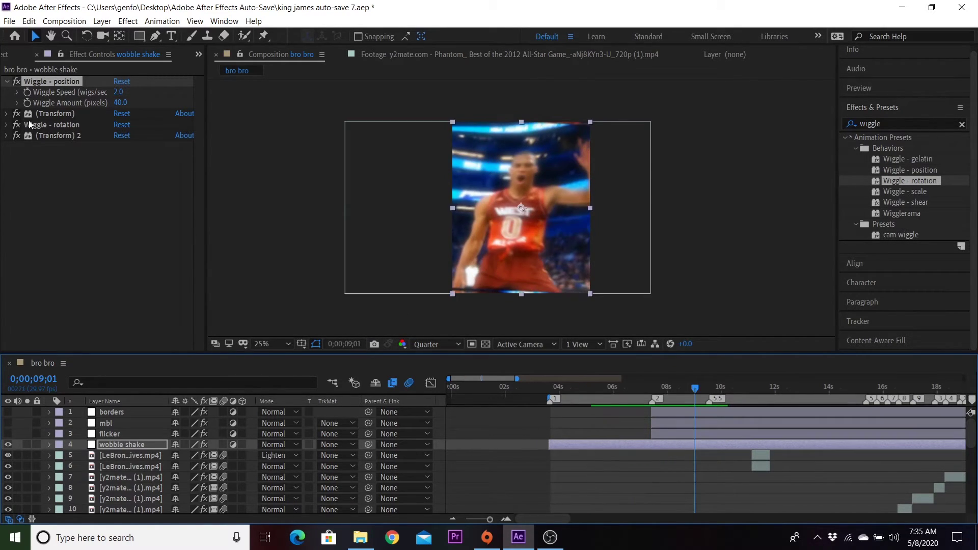
Set the Wiggle - rotation speed to 2.0 to match, then collapse both wiggle effects
click(15, 125)
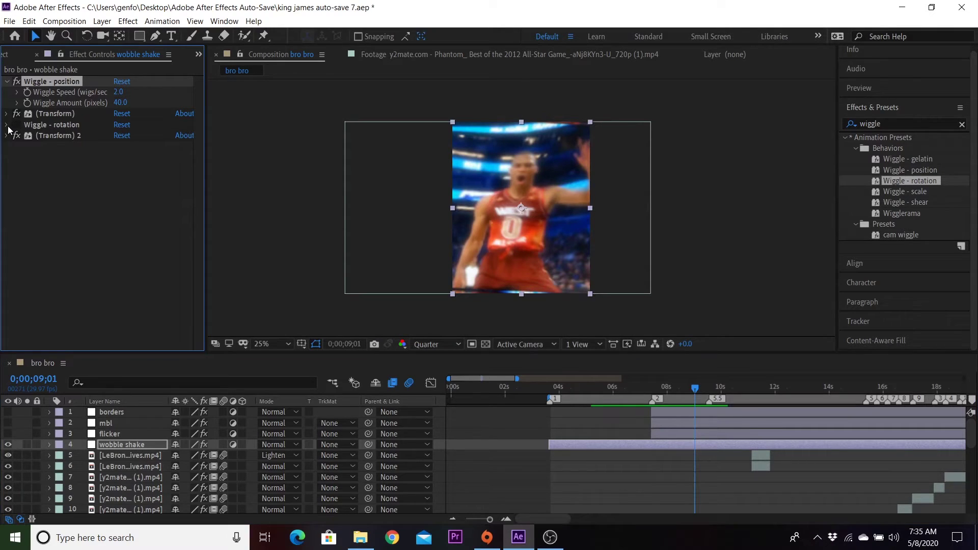
click(16, 125)
click(7, 125)
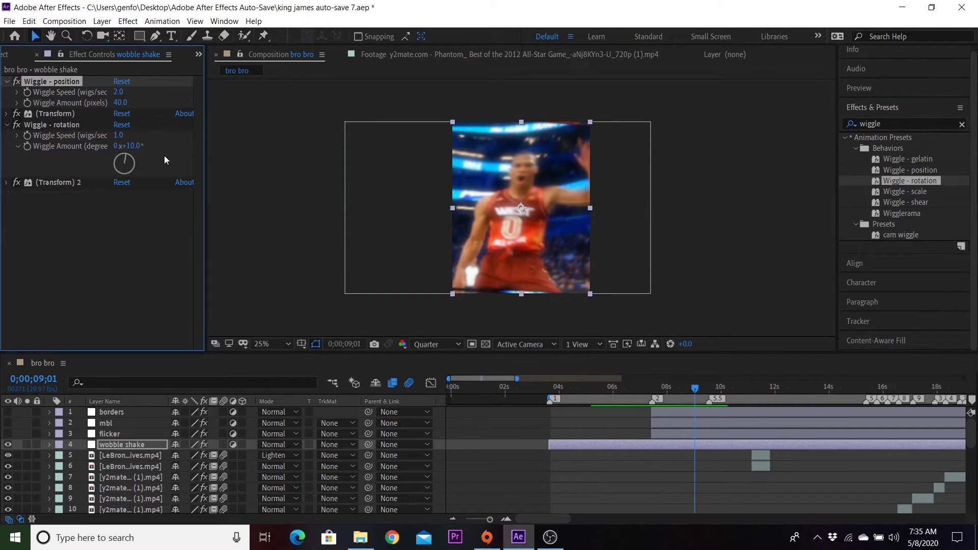
click(134, 145)
click(124, 135)
text(2)
key(Return)
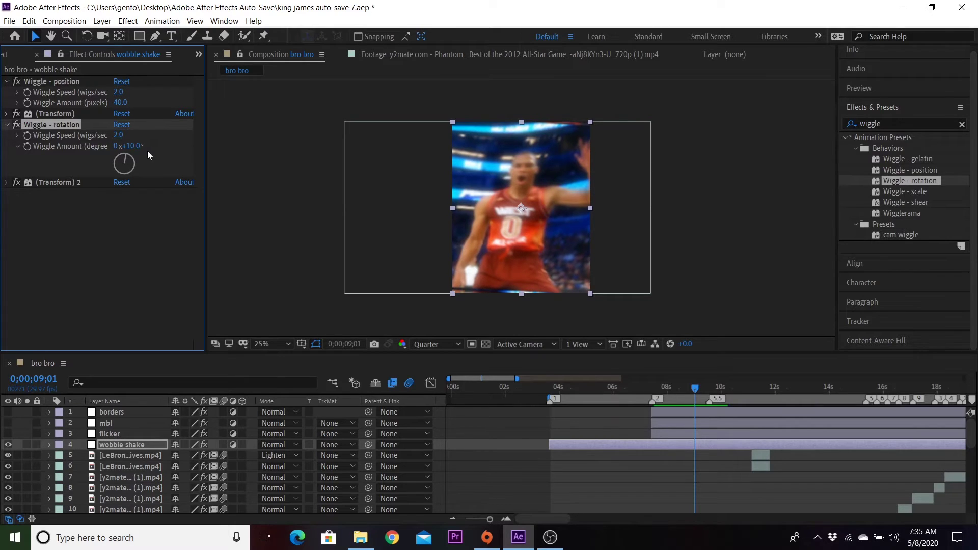
click(633, 388)
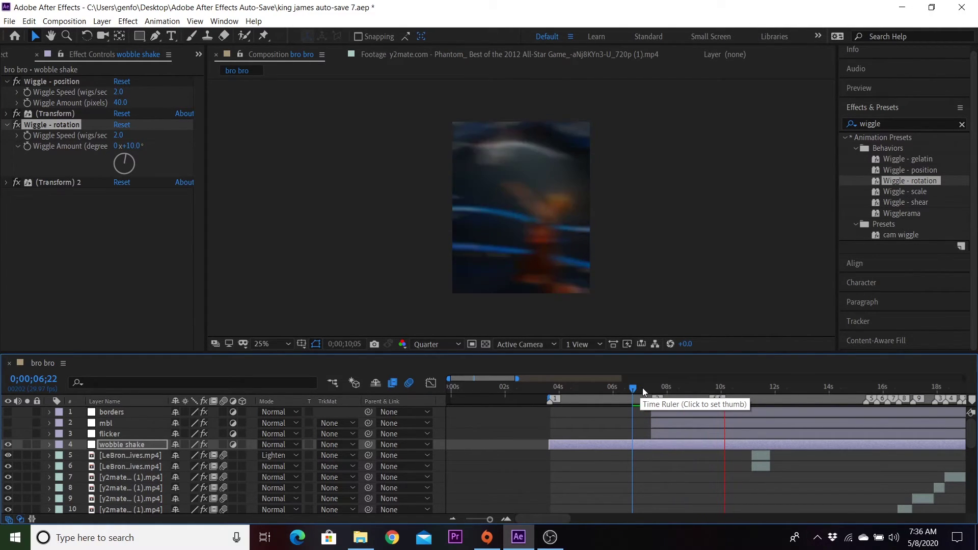
drag(586, 387, 578, 389)
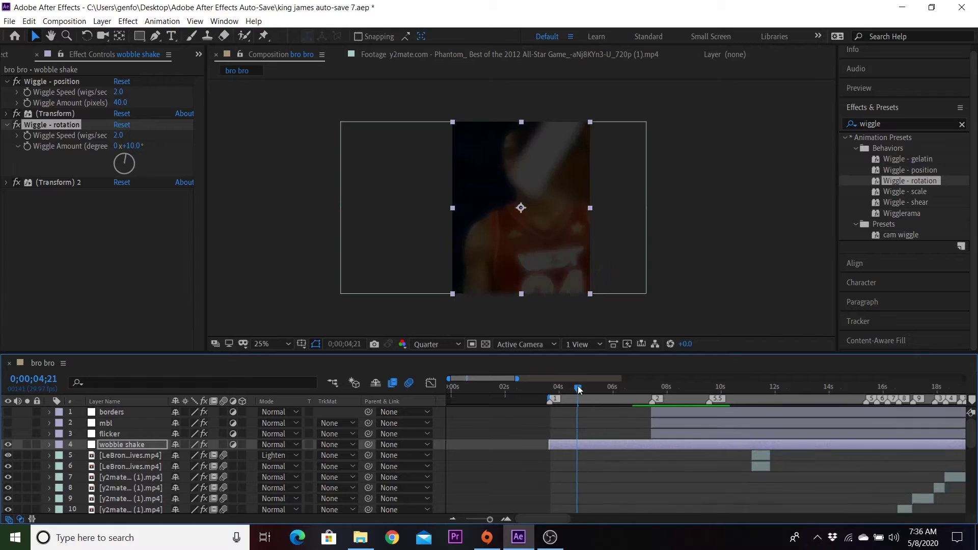
click(6, 81)
click(6, 103)
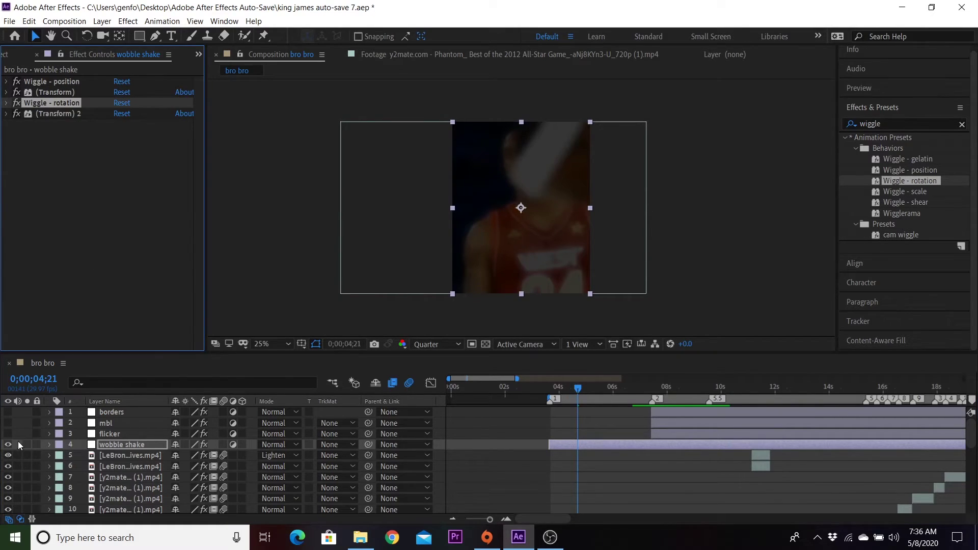
Select the flicker layer to show its S_Flicker effect and search the effects for 'flicker'
click(109, 436)
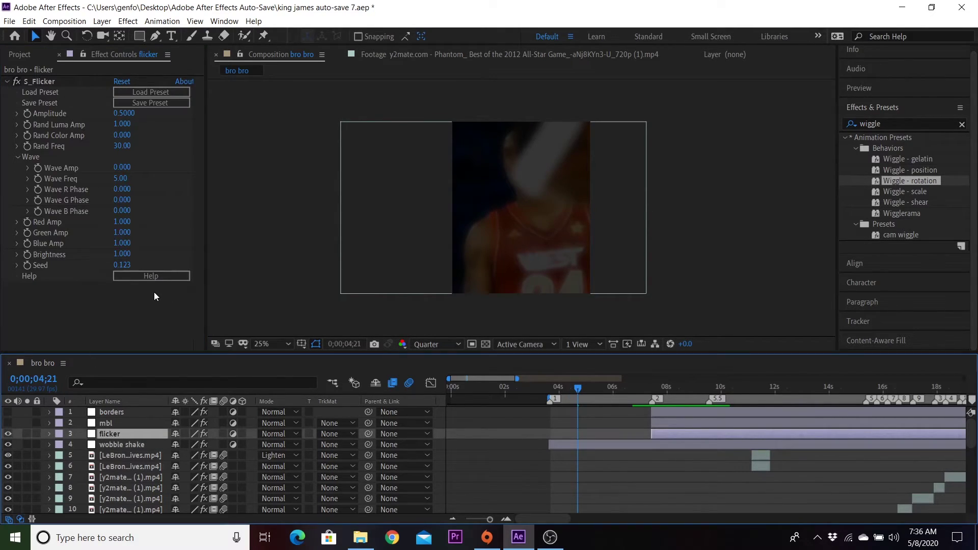
click(888, 123)
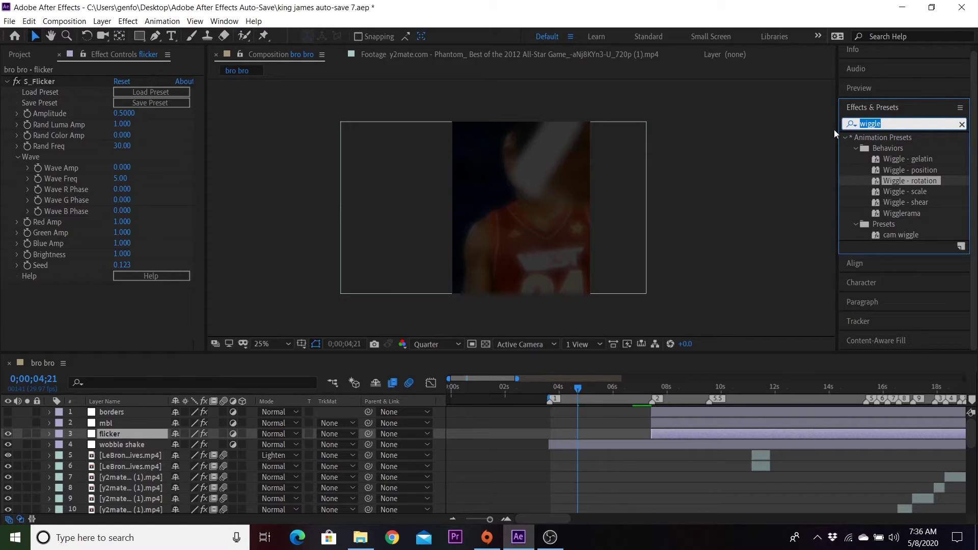
text(flicker)
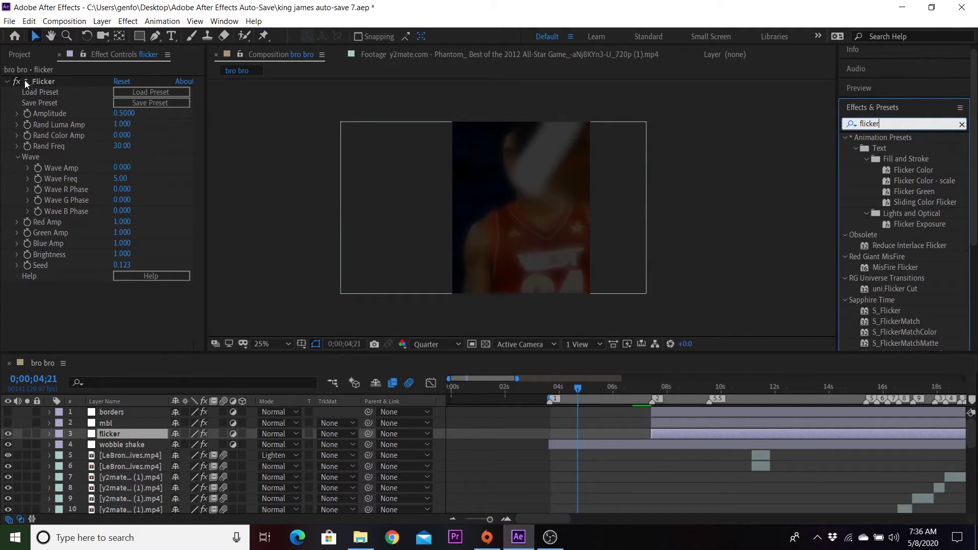
click(6, 81)
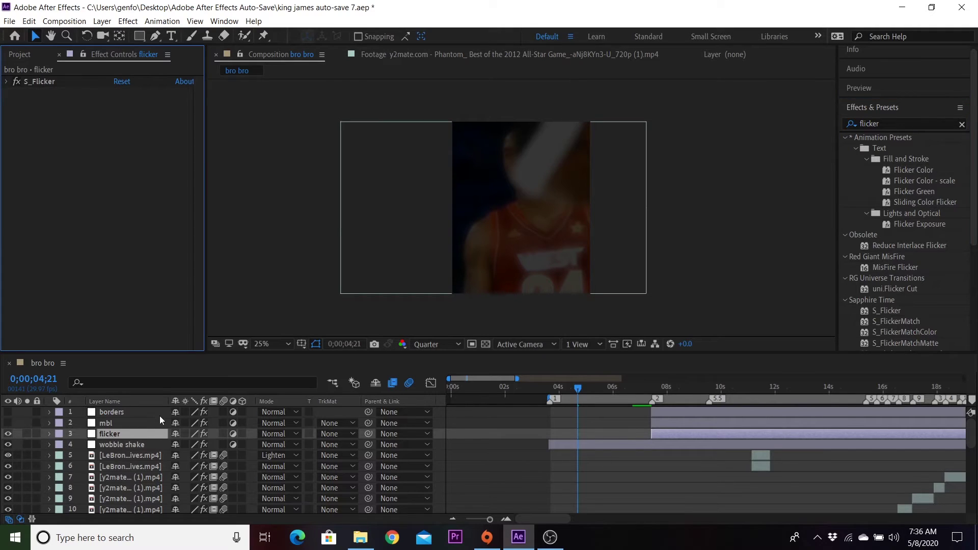
Delete mbl's Magic Bullet Looks effect and reapply it via an effects search for 'magic bulle'
click(133, 423)
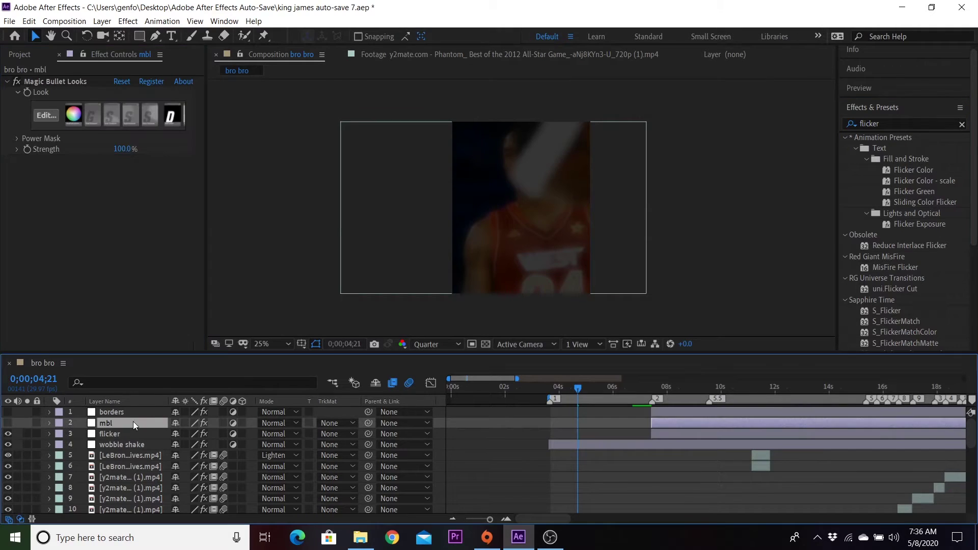
click(75, 80)
key(Delete)
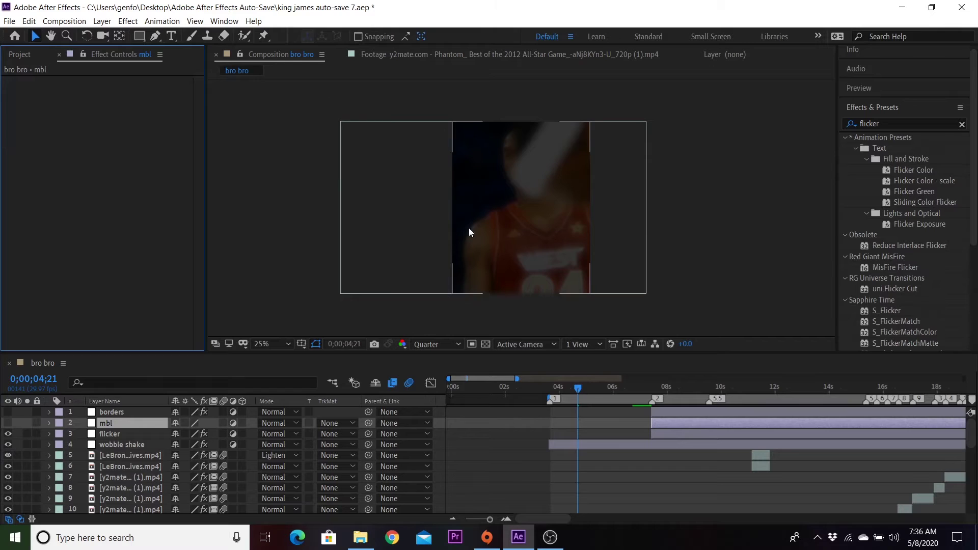
drag(590, 387, 616, 387)
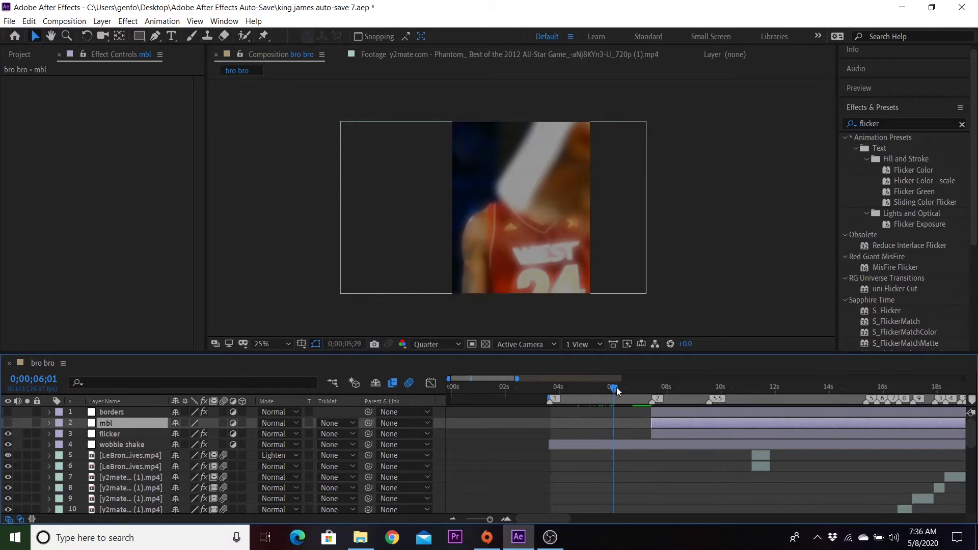
click(927, 118)
text(mag)
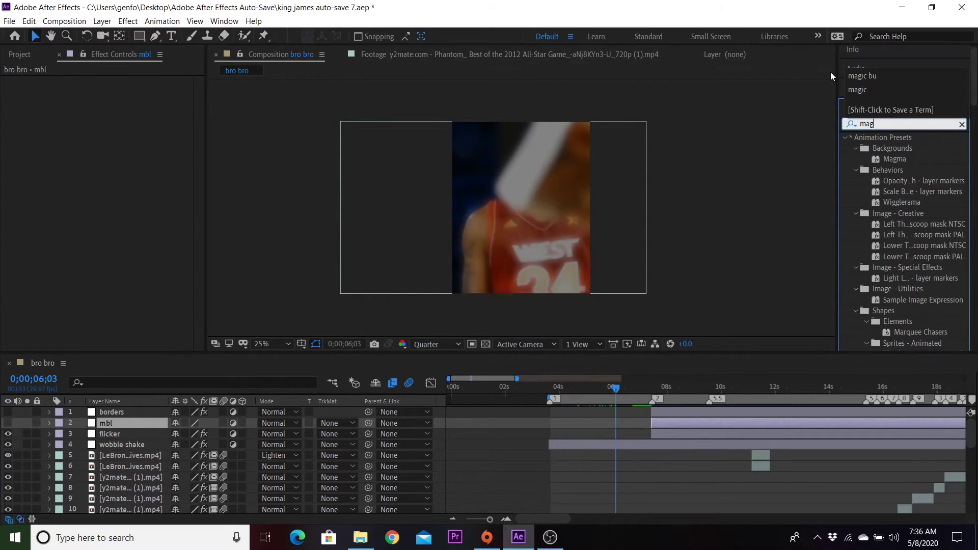
text(ic bulle)
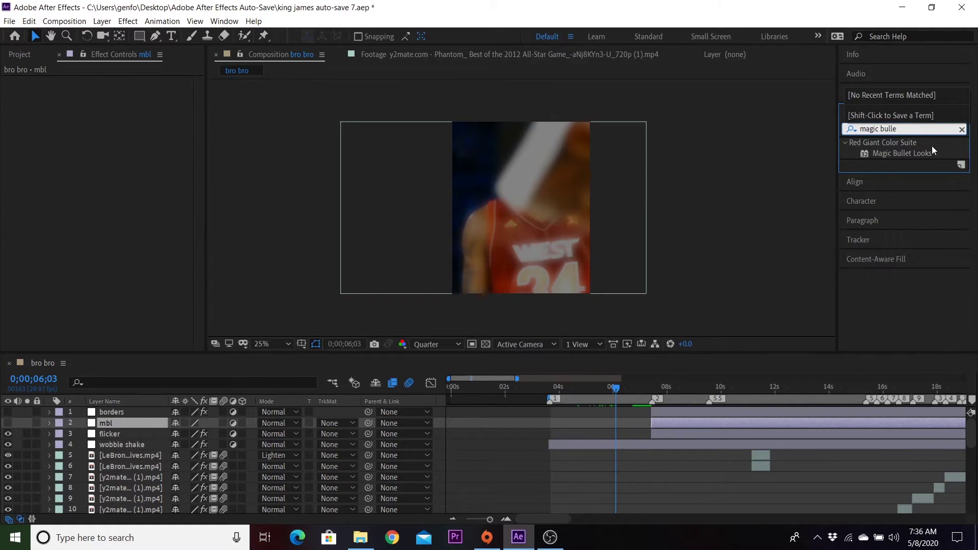
double_click(932, 154)
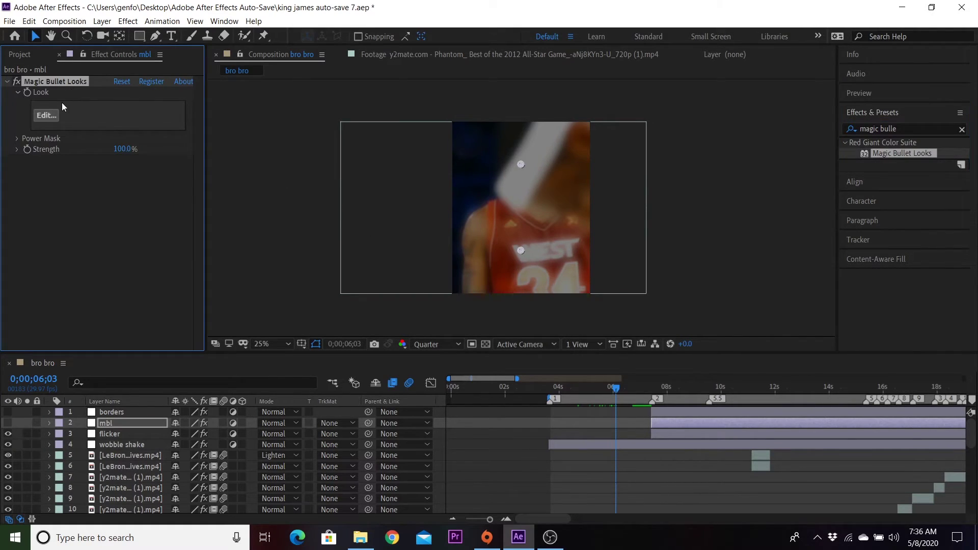
In the Looks editor, try a numbered cc look, then load the Basic 'Cool' preset into the chain
click(51, 115)
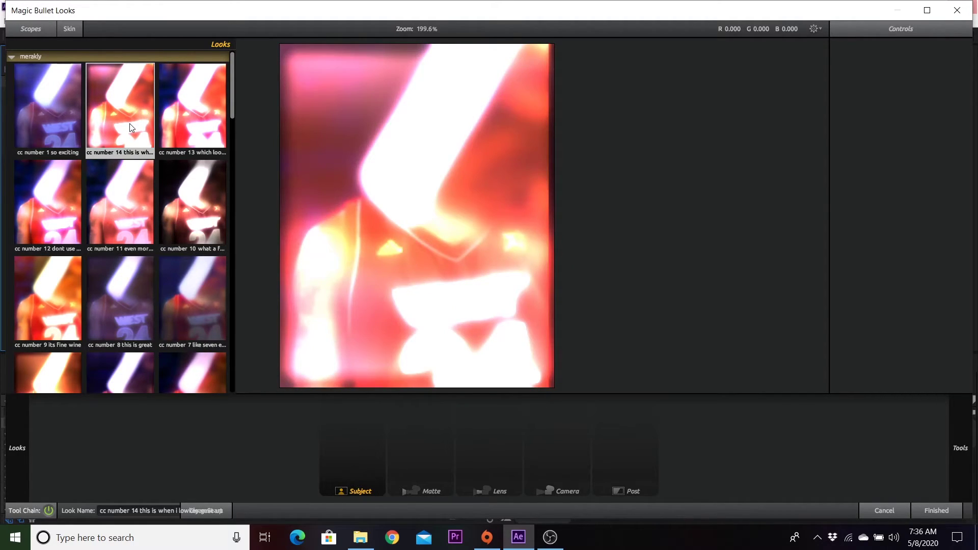
click(224, 109)
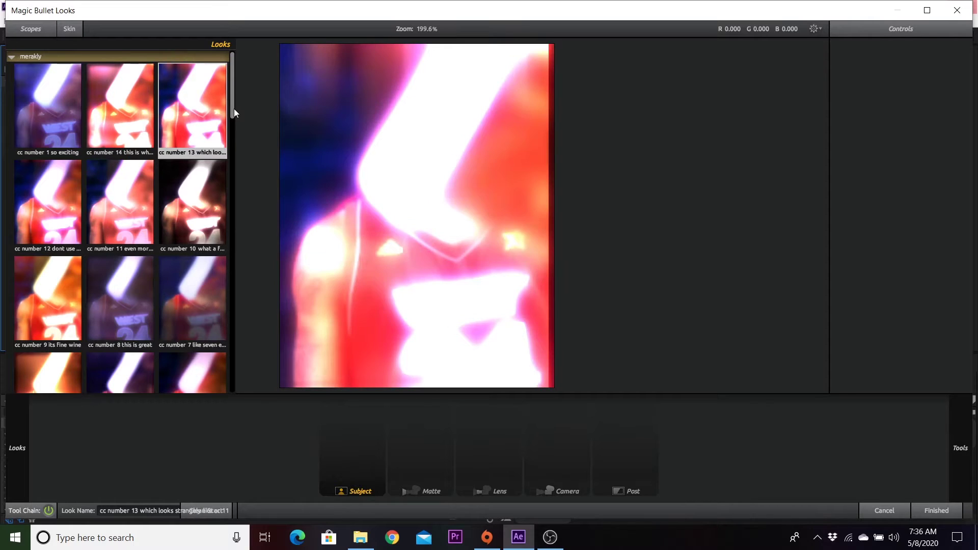
drag(233, 109, 179, 390)
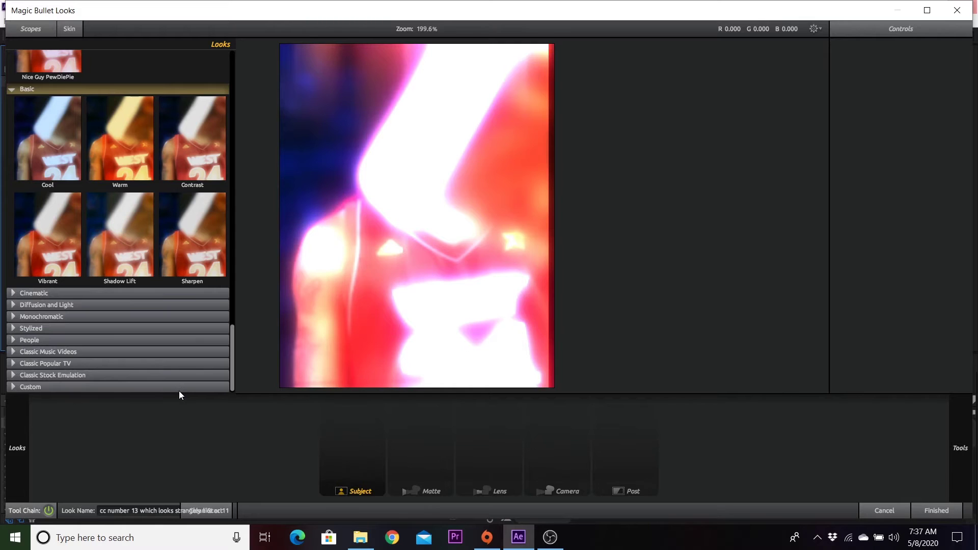
click(53, 152)
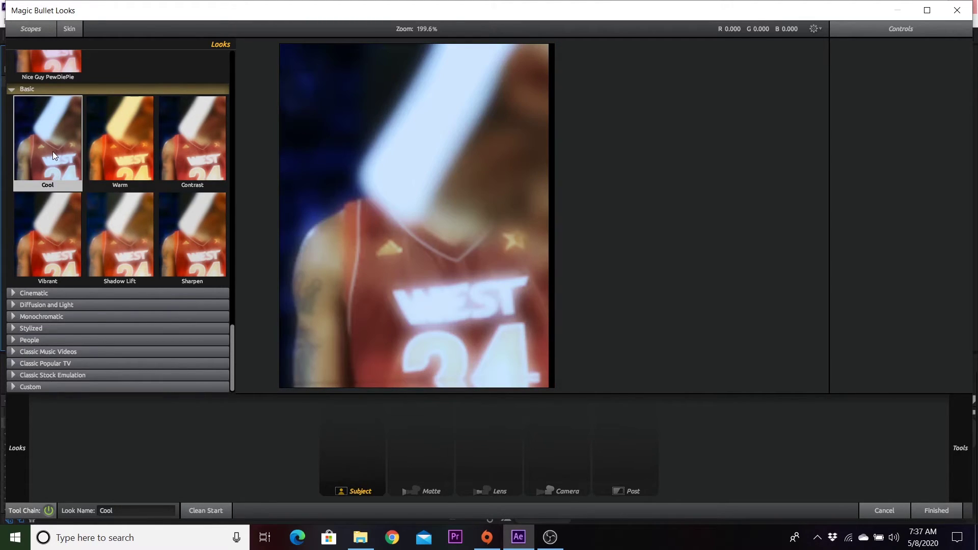
double_click(53, 151)
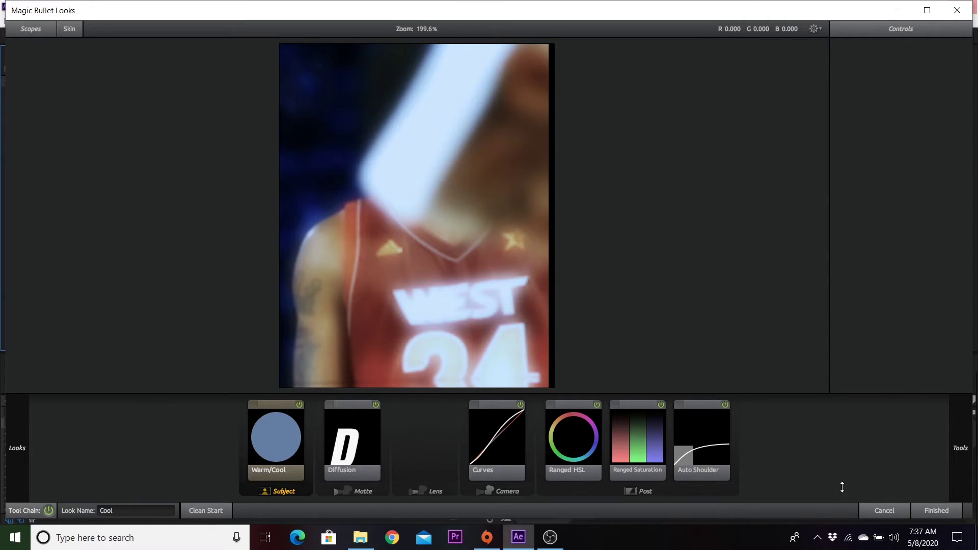
Clear the Looks tool chain and try a Hue/Saturation hue shift on the Subject stage
mouse_move(958, 448)
click(224, 510)
mouse_move(961, 453)
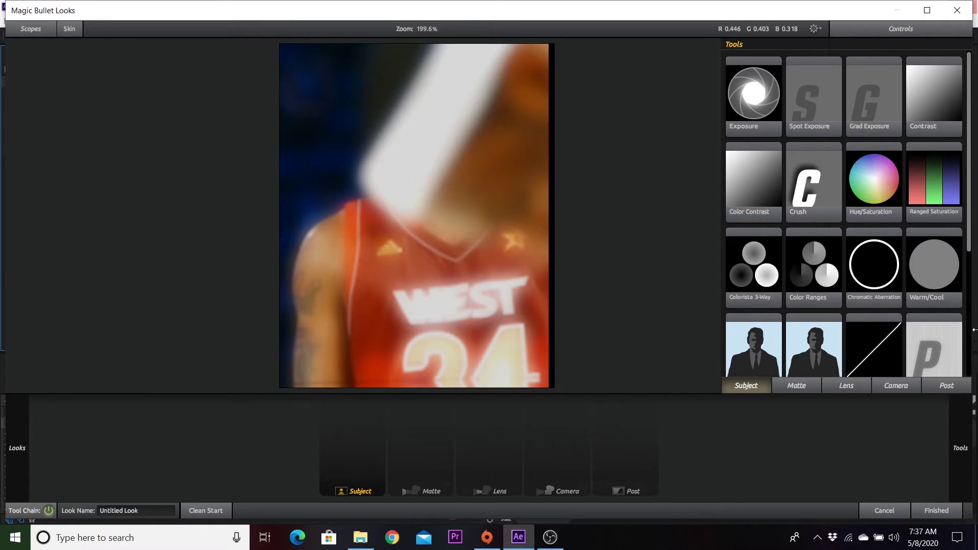
drag(883, 200, 351, 454)
drag(881, 82, 872, 59)
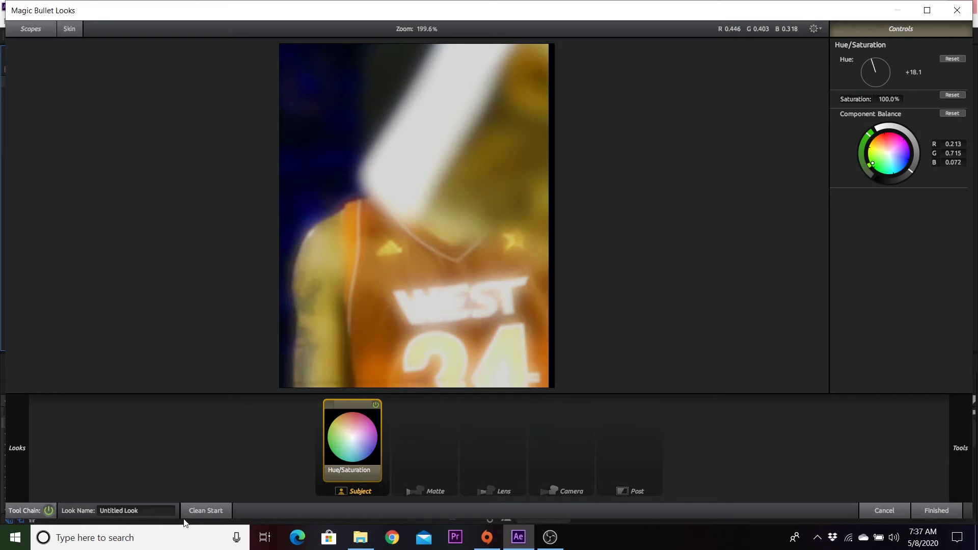
Discard the Hue/Saturation tool and browse the Matte, Lens, Camera and Post tool lists
click(221, 511)
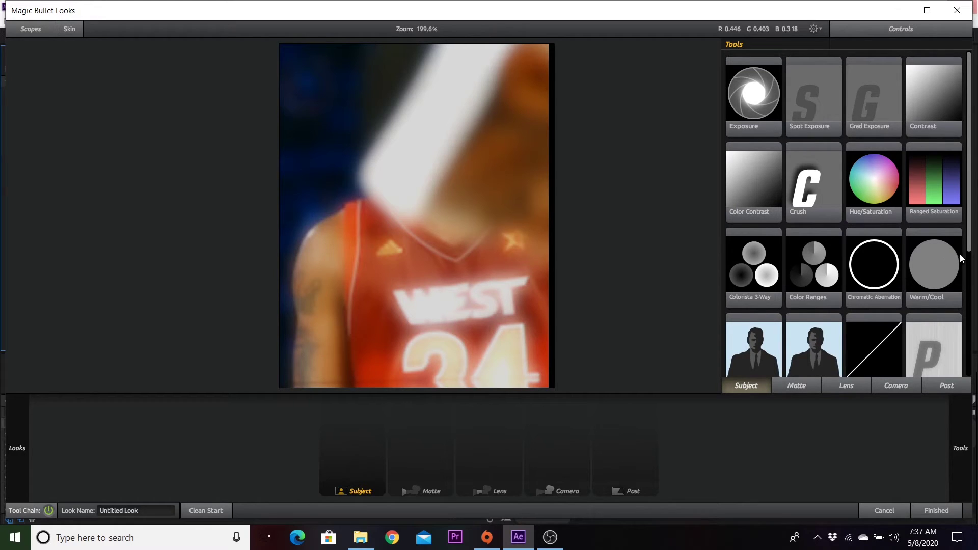
drag(970, 250, 966, 318)
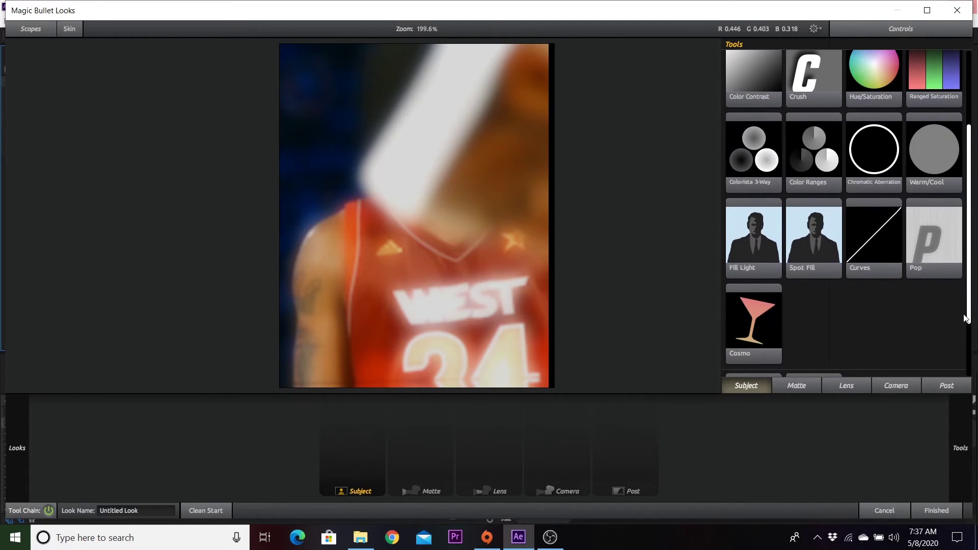
click(801, 388)
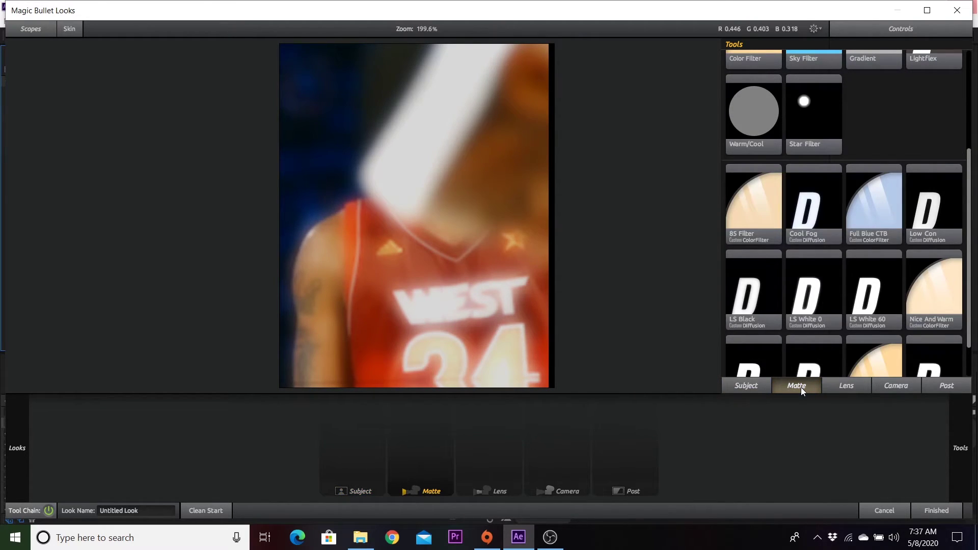
click(839, 387)
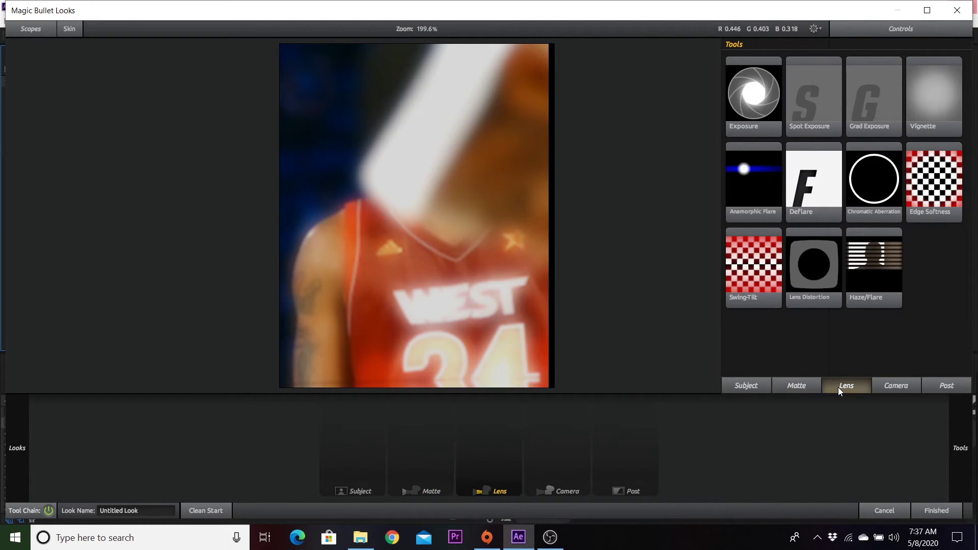
click(896, 388)
click(932, 389)
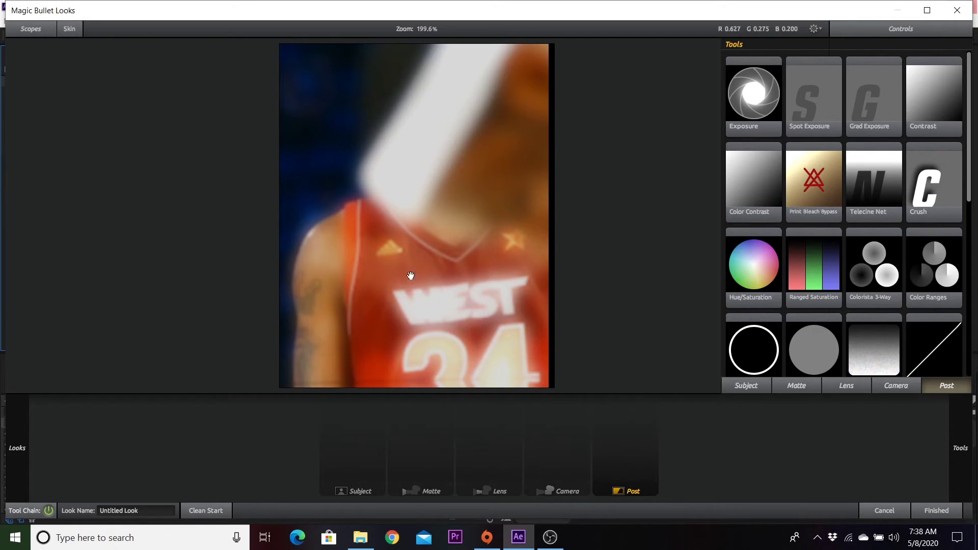
Preview the Shadow Lift, Sharpen, Nice Guy PewDiePie, CRYING PEWDIEPIE, BRAD 2 and ROBLOX LIF3 looks
mouse_move(13, 436)
click(120, 237)
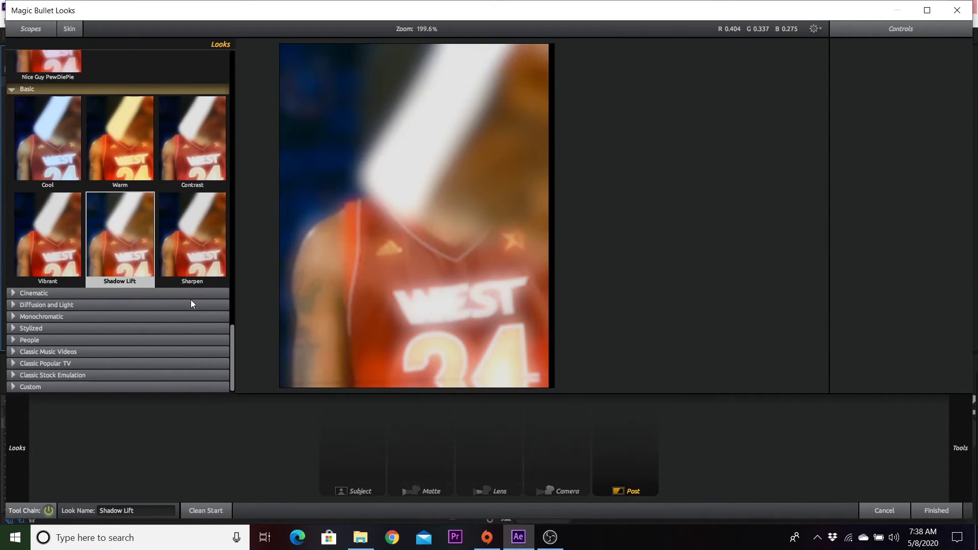
click(215, 267)
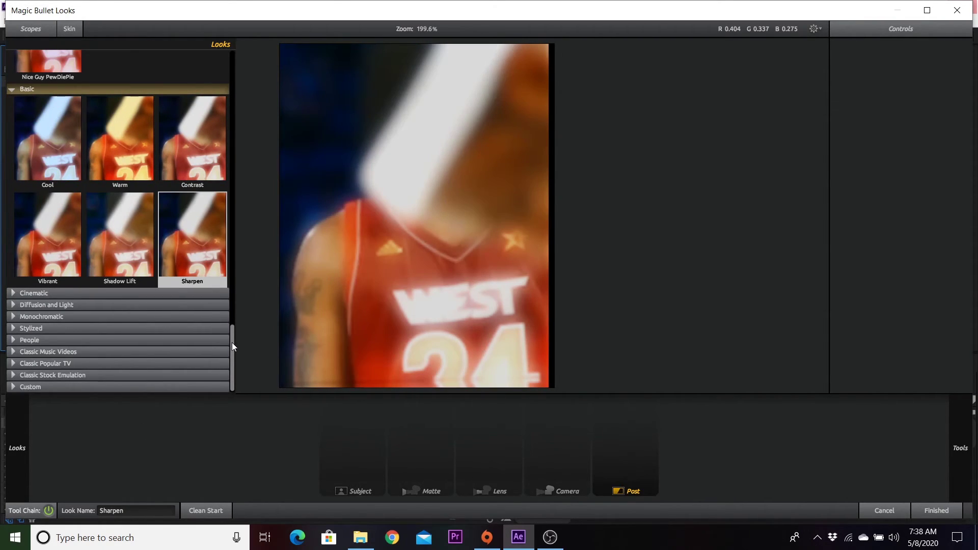
scroll(232, 347, up, 6)
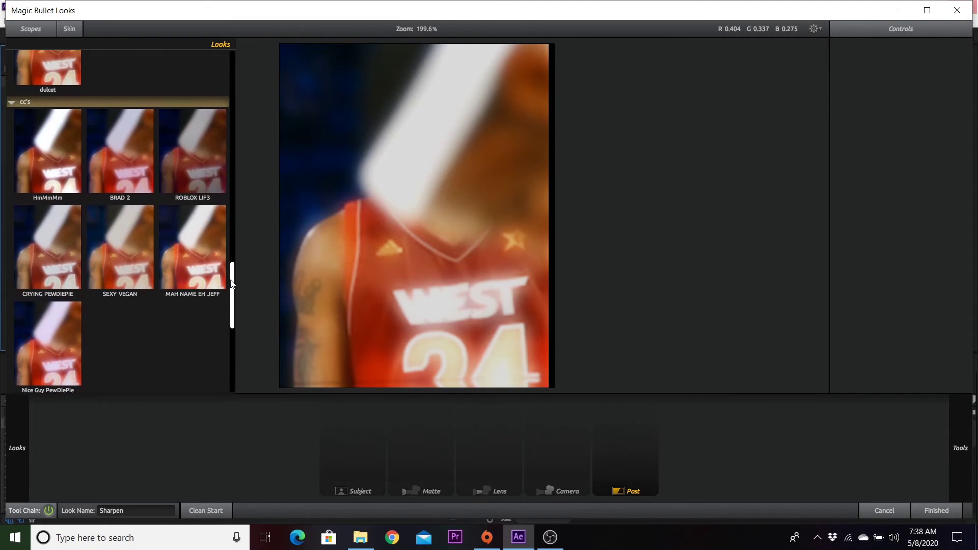
click(19, 334)
click(39, 253)
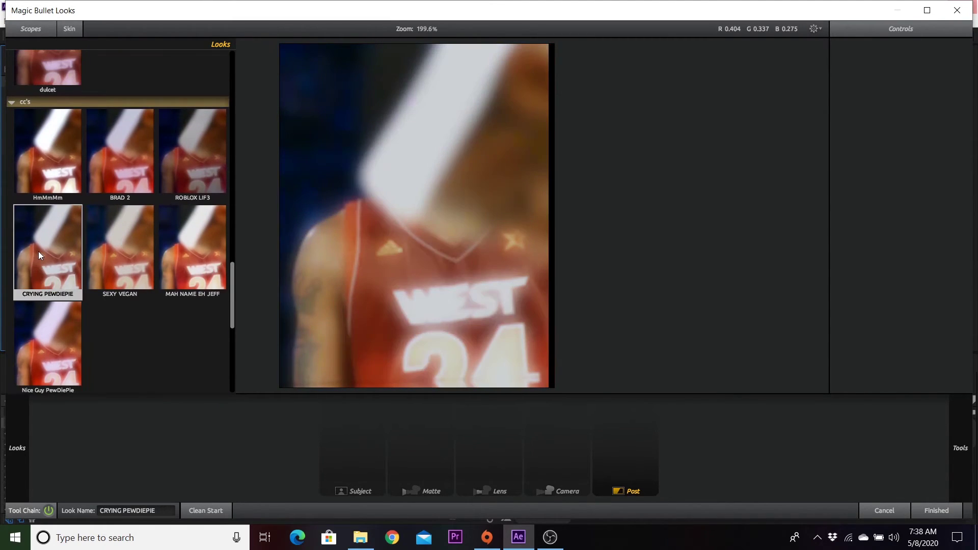
click(117, 260)
click(196, 149)
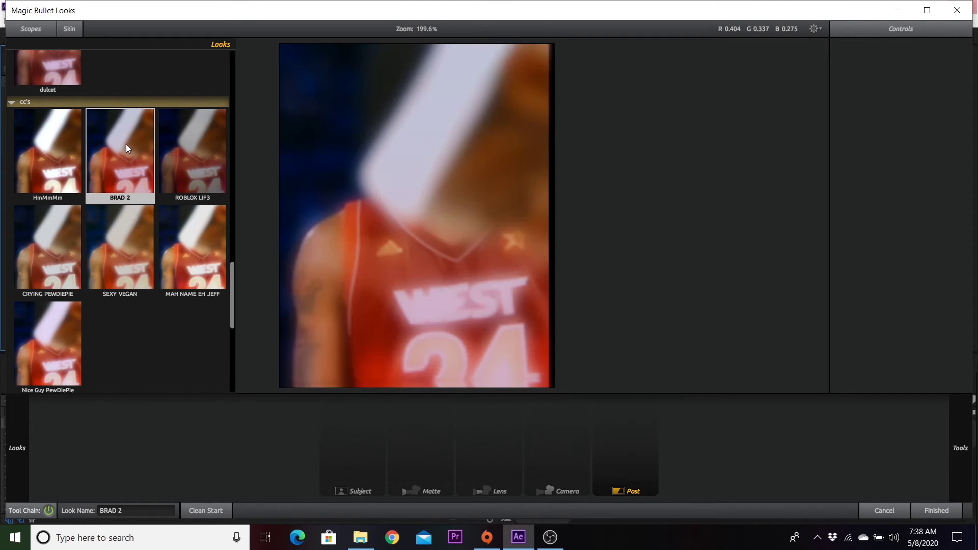
Choose the kidxruhl 1 look and return to After Effects with it applied
drag(232, 326, 239, 190)
click(133, 342)
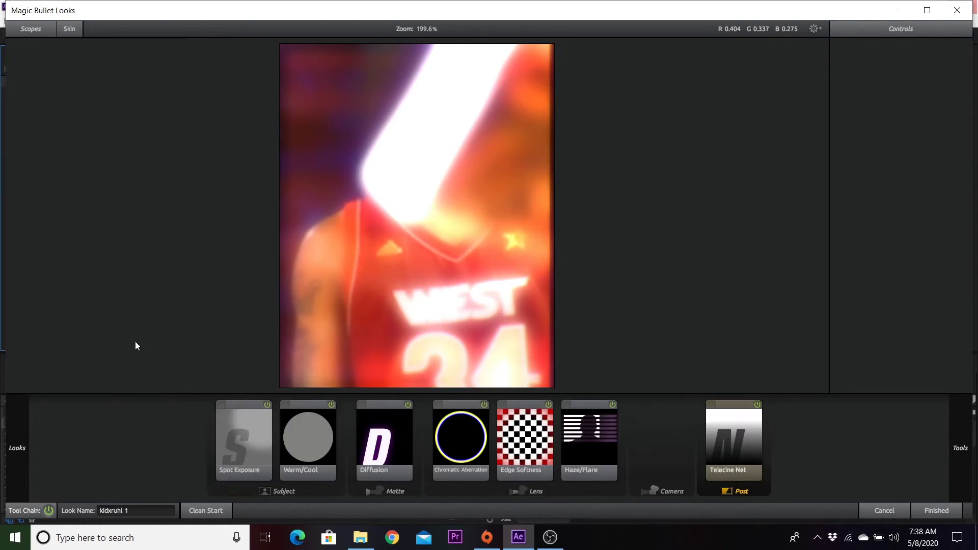
click(943, 512)
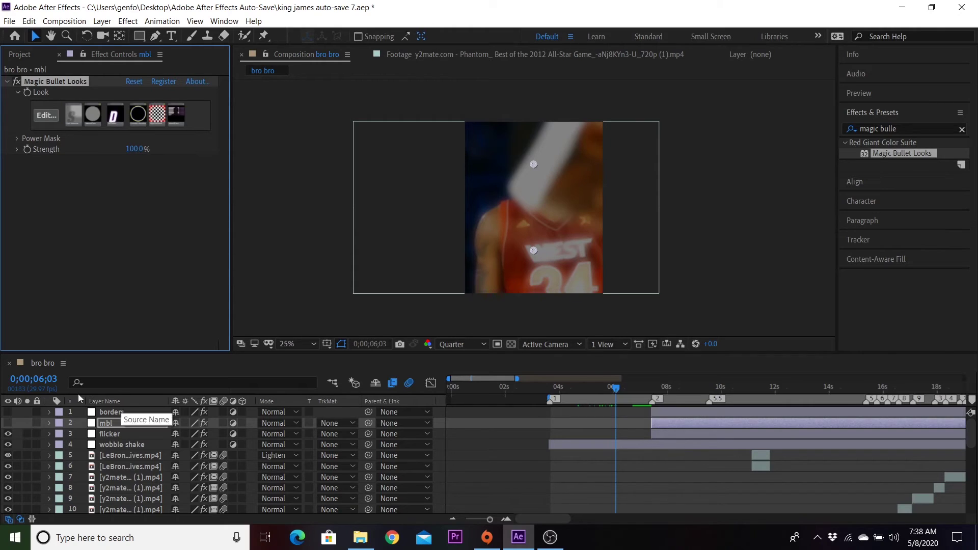
Turn on the mbl and borders layers, previewing the footage from 6 to 8 seconds
click(8, 422)
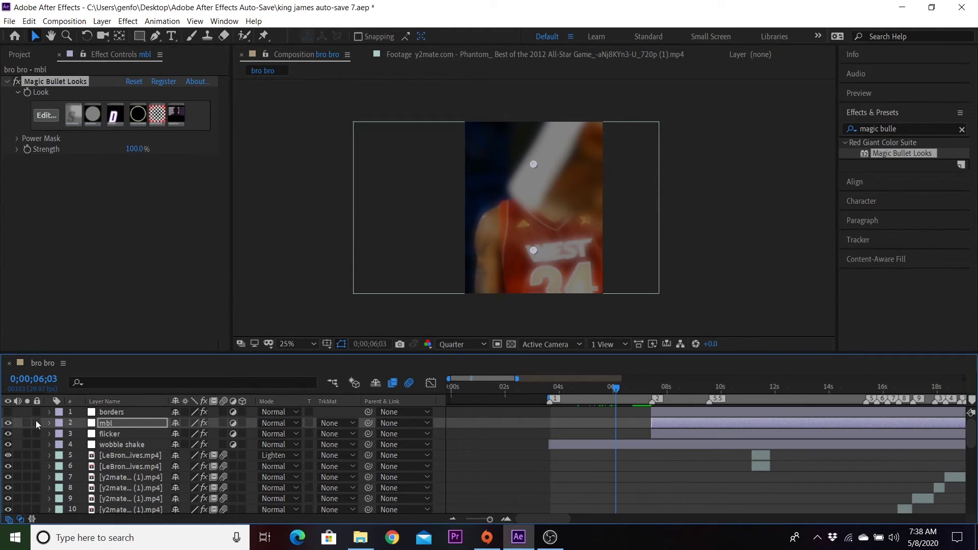
mouse_move(620, 388)
mouse_down()
mouse_move(720, 392)
mouse_move(641, 394)
mouse_move(667, 394)
mouse_up()
click(677, 412)
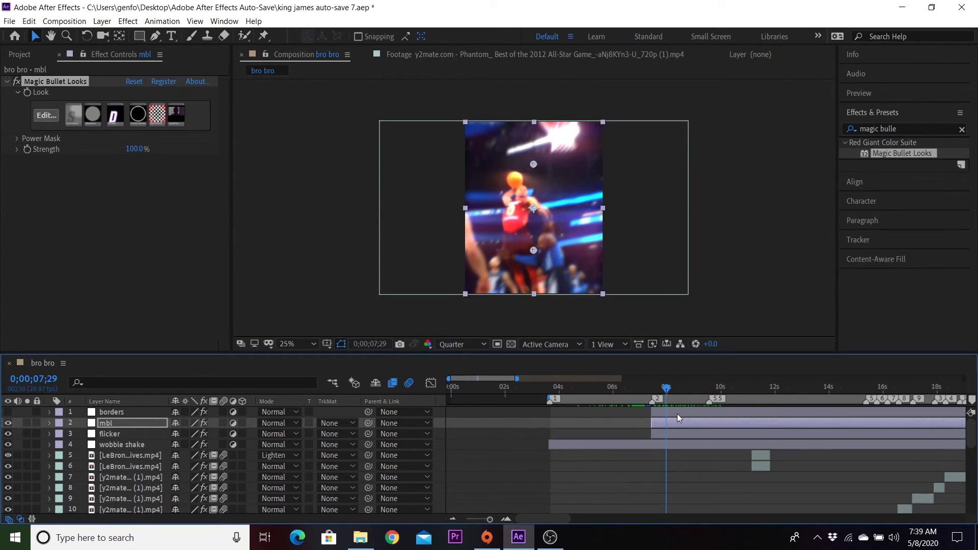
key(F2)
click(13, 410)
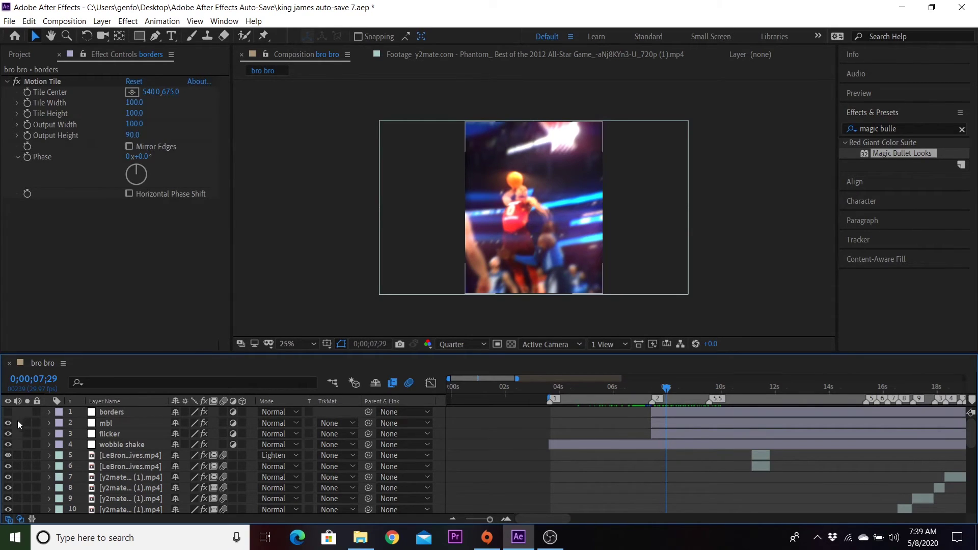
Delete the Motion Tile effect from the borders layer
click(714, 412)
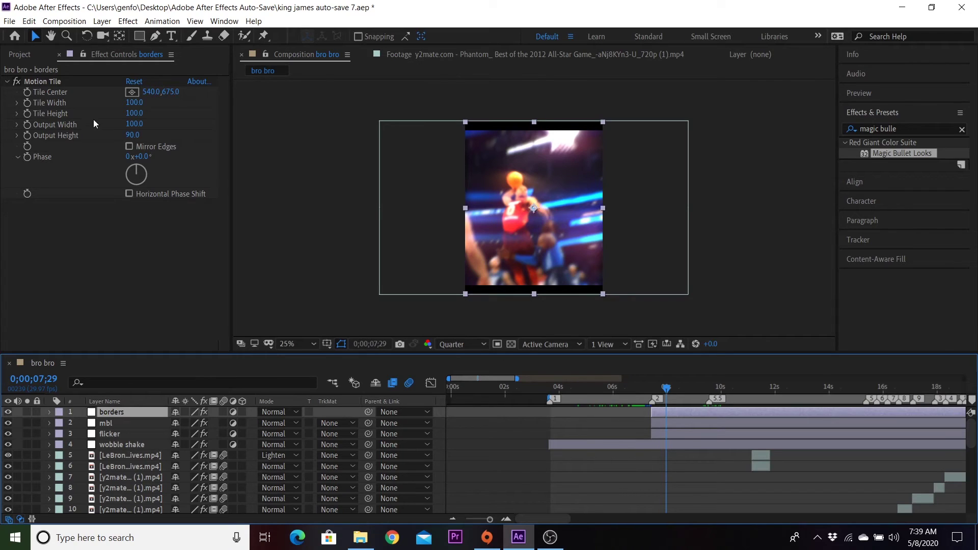
click(72, 83)
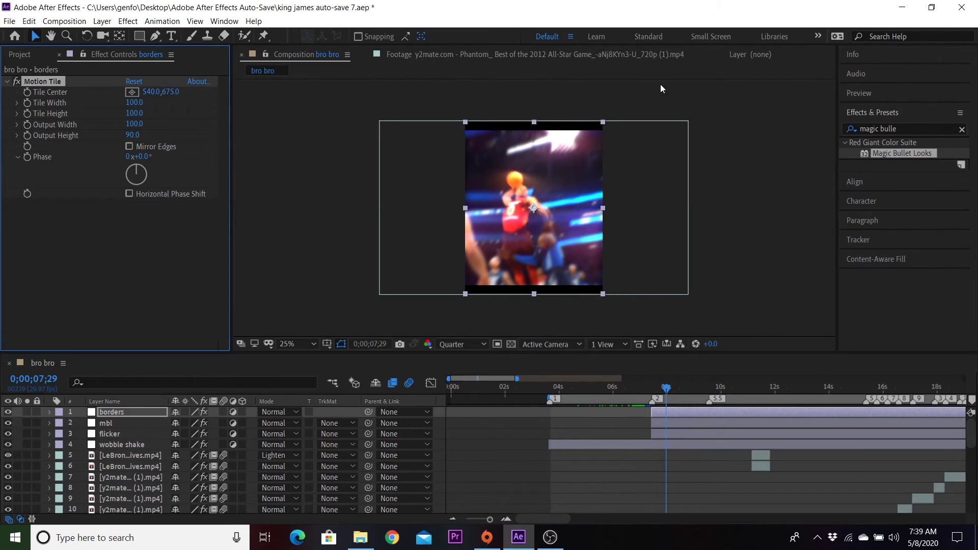
key(Delete)
Apply a fresh Motion Tile to the borders layer and set its Output Height to 90
click(915, 127)
text(motion)
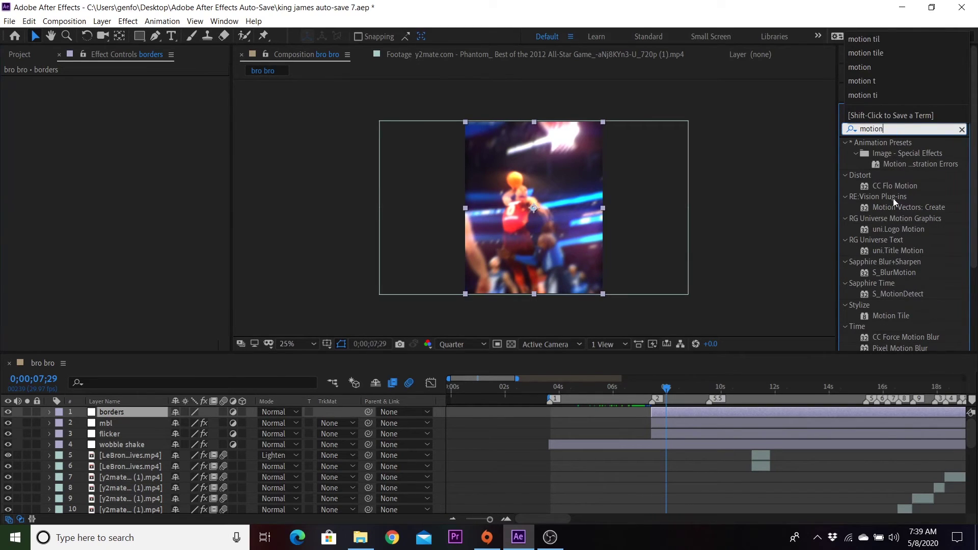
text( tile)
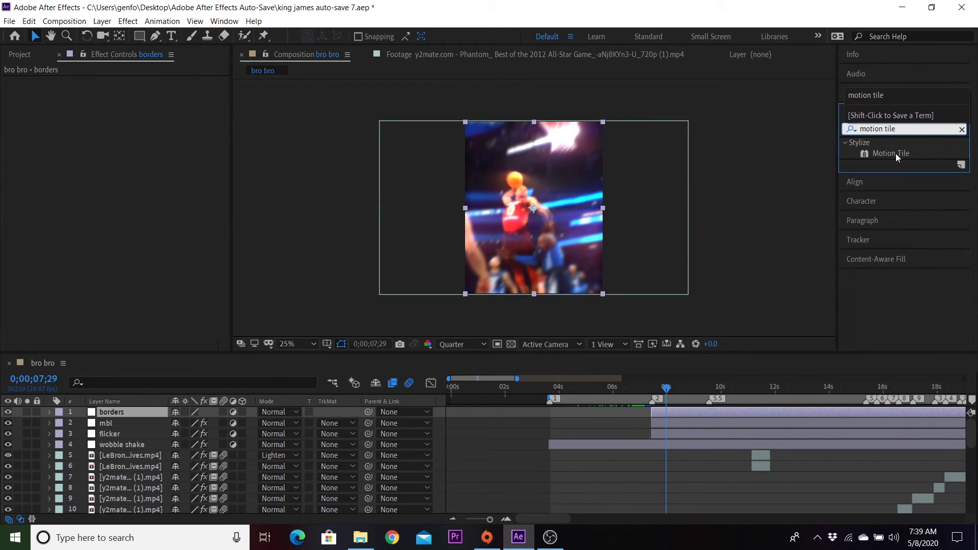
double_click(895, 154)
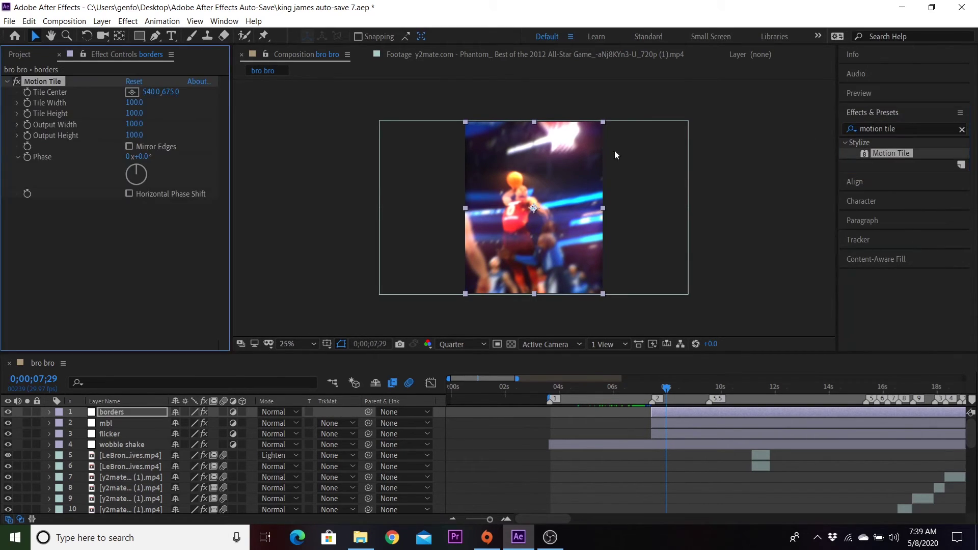
click(136, 135)
text(0.9)
key(Return)
drag(139, 138, 132, 137)
click(131, 136)
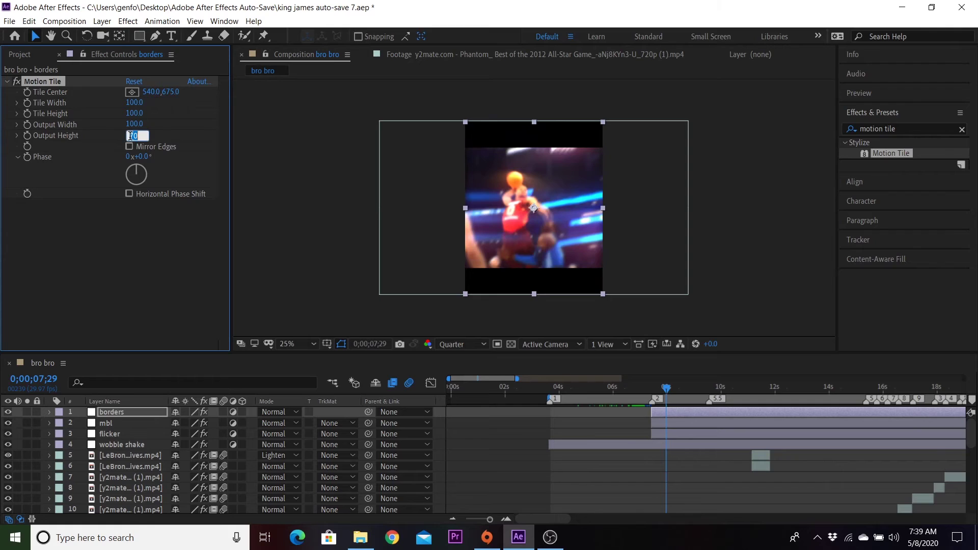
text(90)
key(Return)
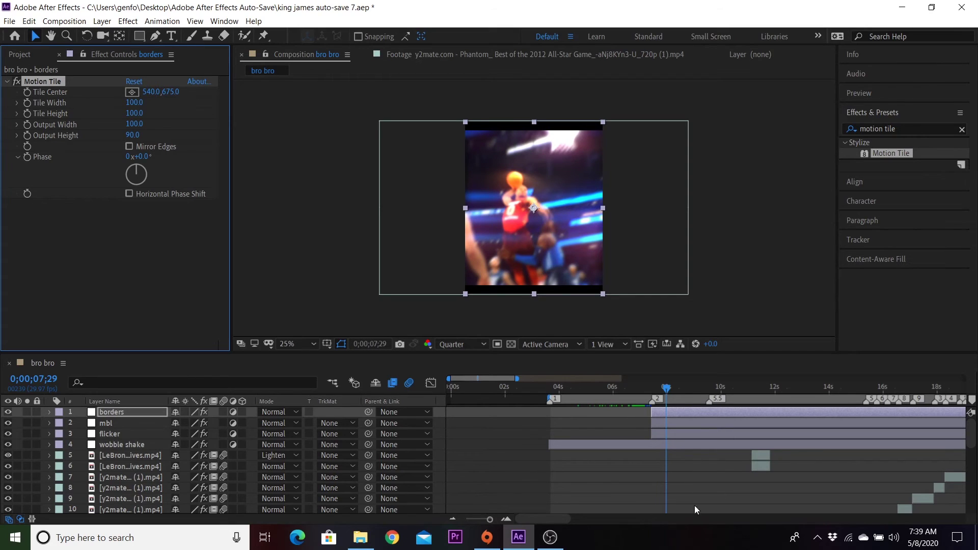
Zoom the bro bro timeline out twice and move the playhead to about 4 seconds
click(452, 520)
click(452, 519)
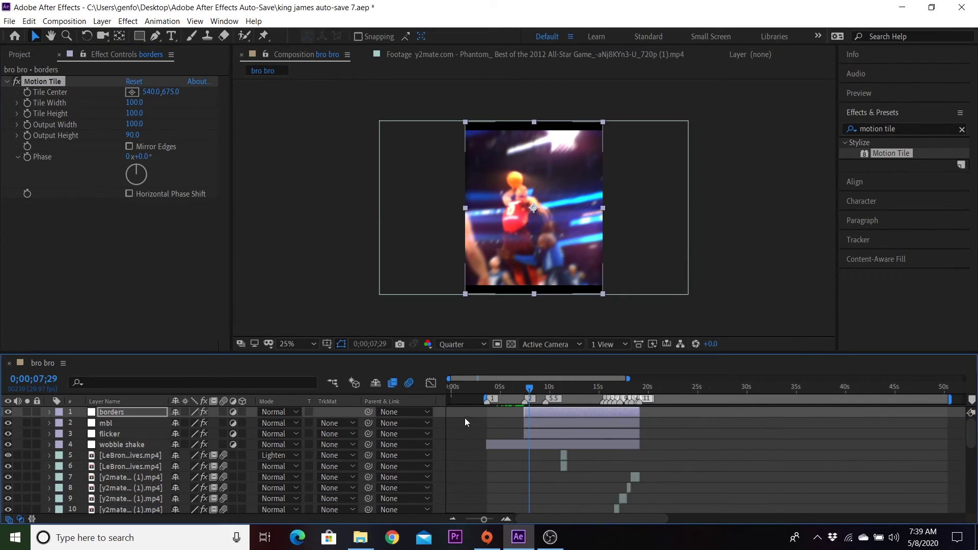
click(485, 390)
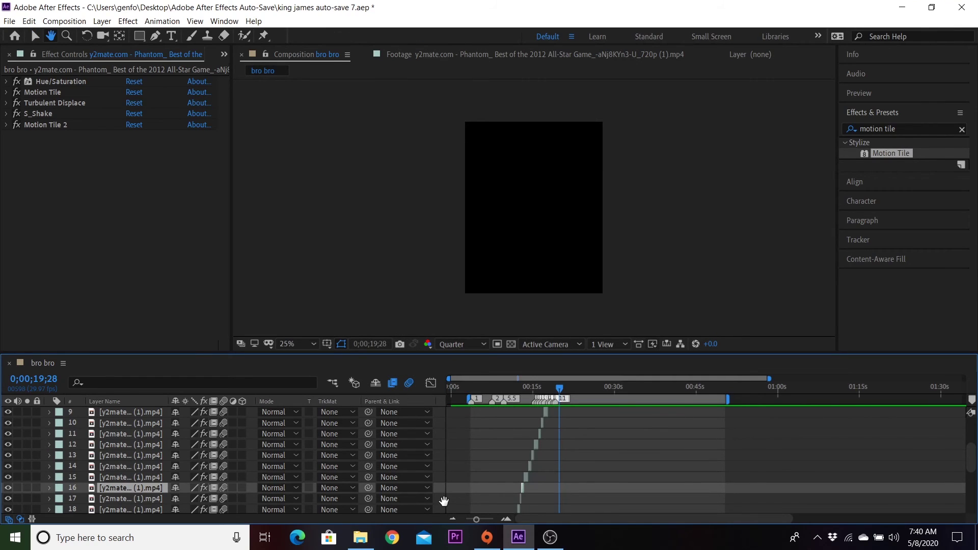
click(473, 387)
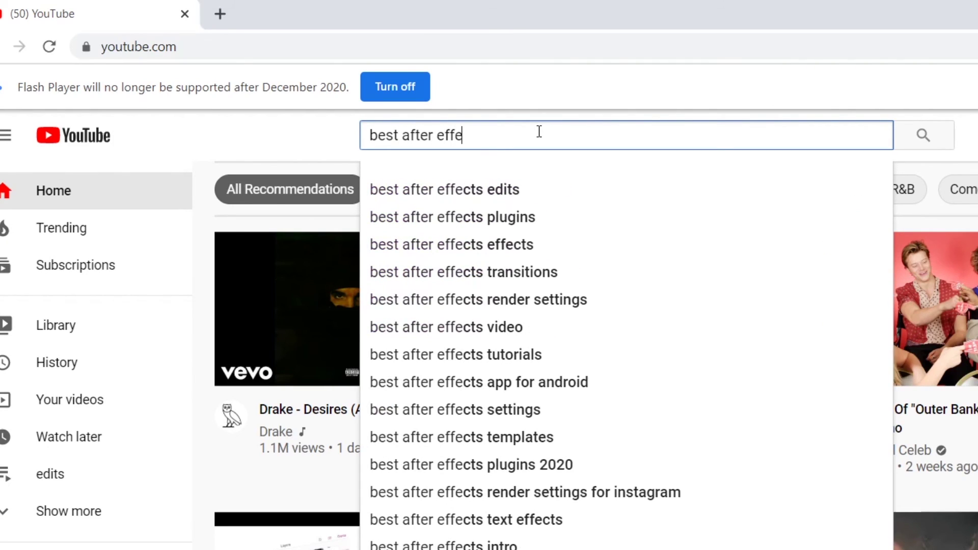
Search YouTube for 'best after effects sports edits' and play 'Best sport edits of all time' in theater view
text(cts sports edits)
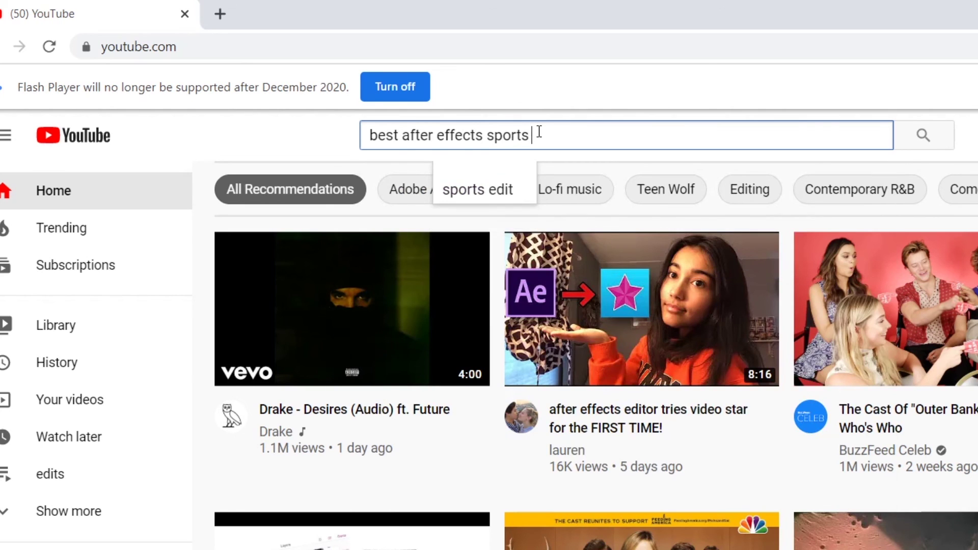
key(Return)
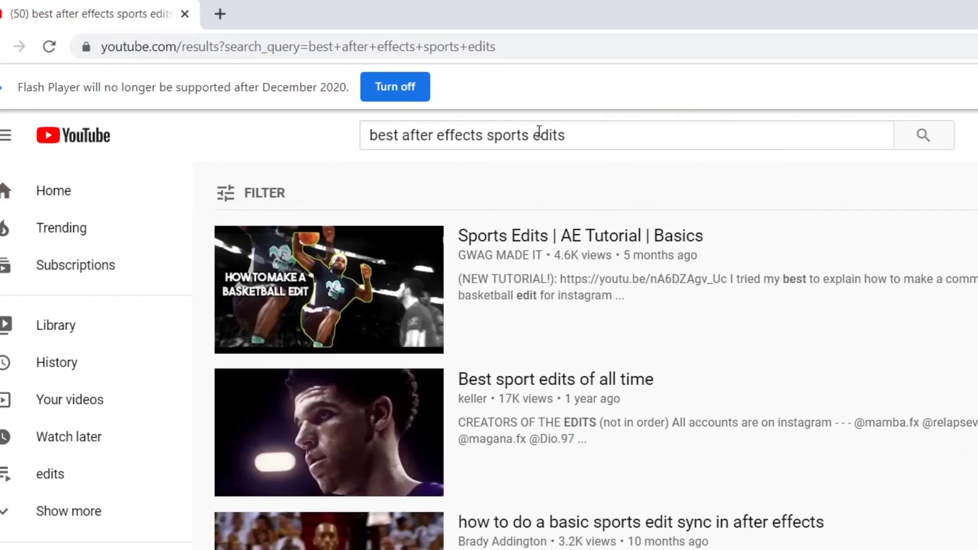
scroll(349, 356, down, 1)
click(349, 363)
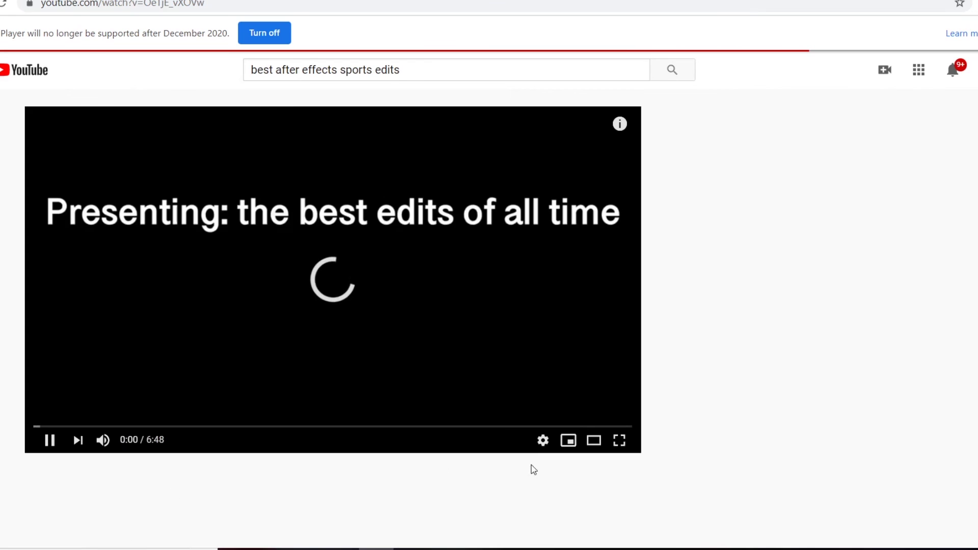
click(589, 442)
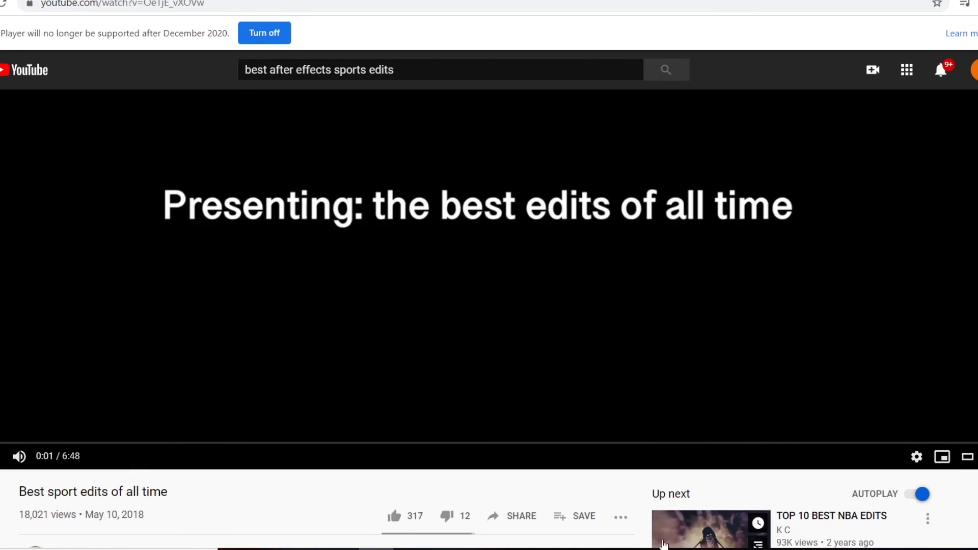